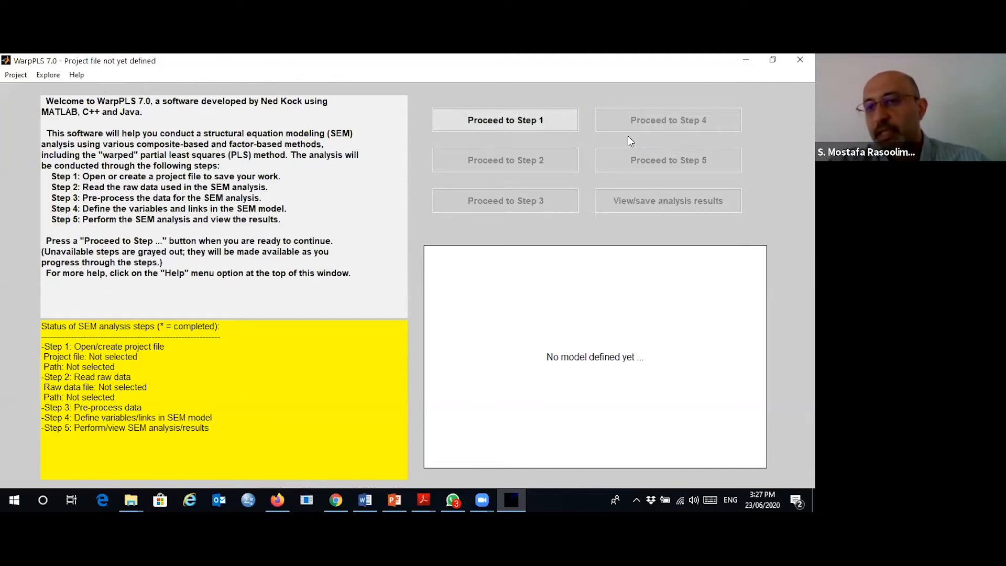
Step: Start creating a new project file, choosing the Desktop folder Quantitative Data Analysis Module\PhD_CHDR_QRM\March 2020 as its save location
click(475, 121)
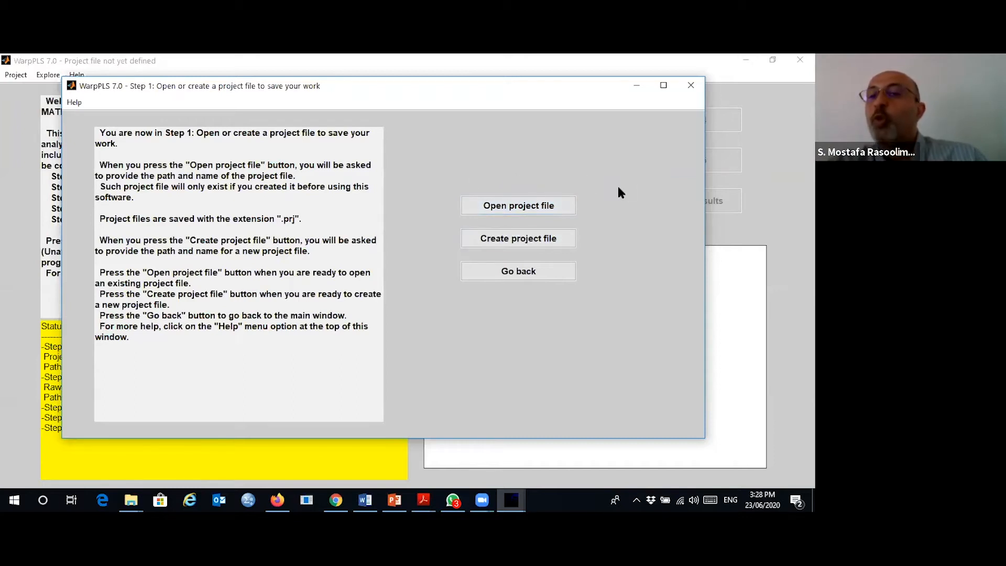
click(506, 238)
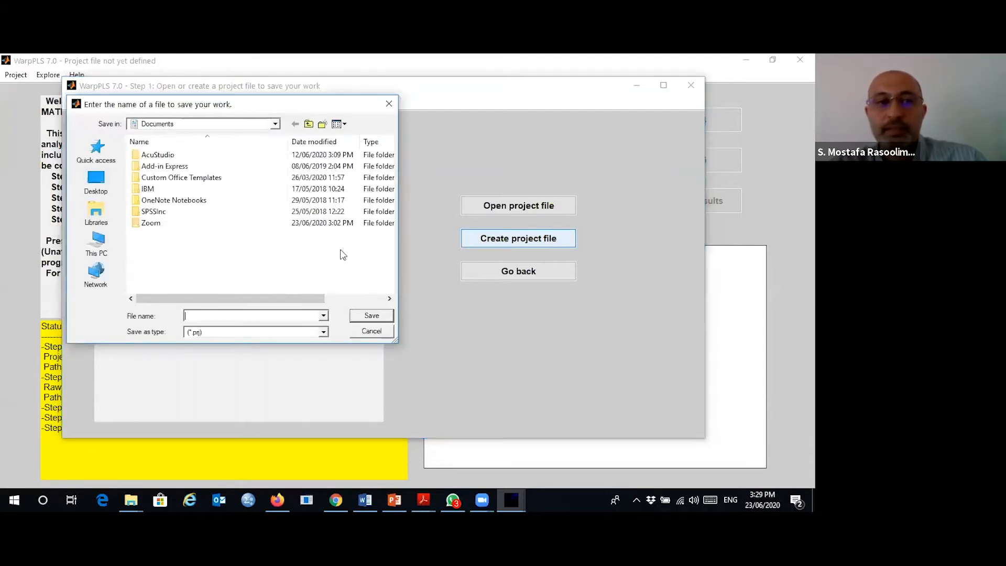
click(107, 182)
scroll(210, 223, down, 3)
scroll(225, 231, down, 8)
scroll(257, 256, down, 6)
scroll(253, 256, up, 8)
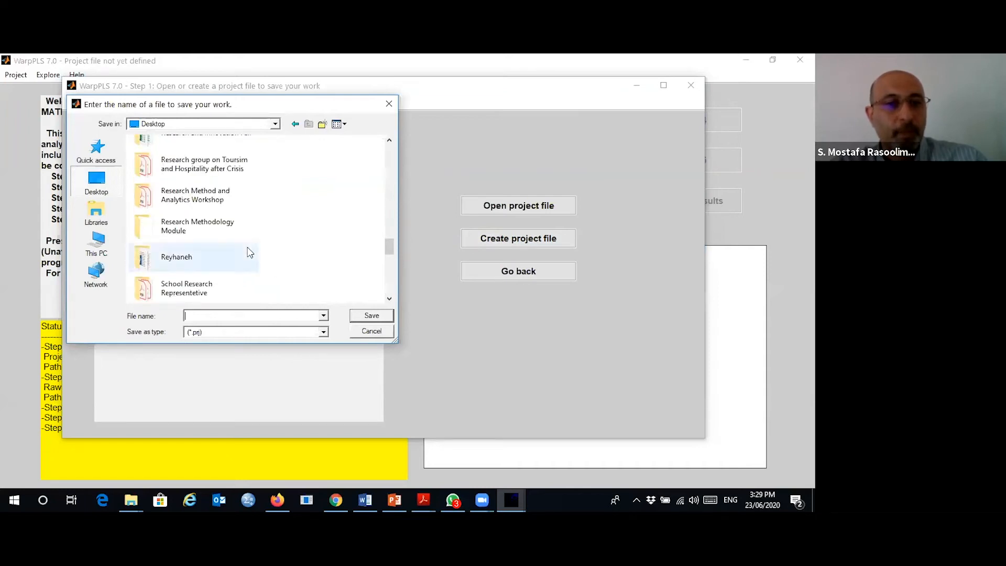
scroll(246, 252, up, 3)
double_click(221, 205)
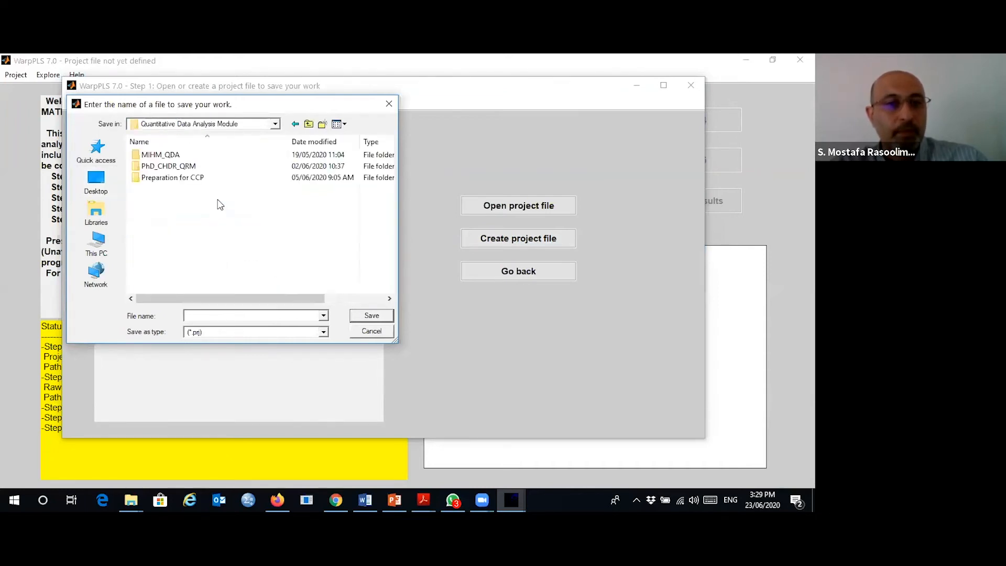
double_click(173, 167)
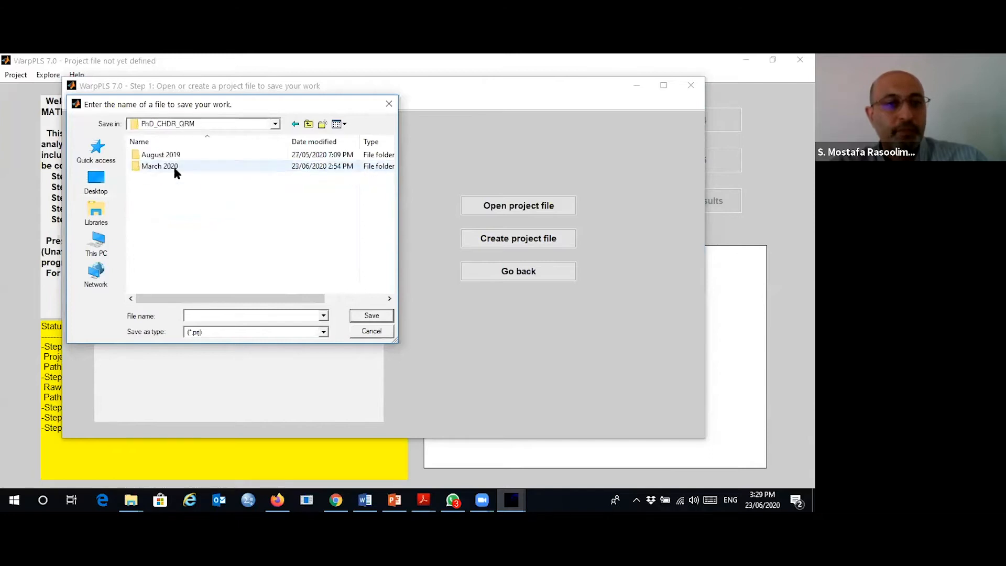
double_click(175, 168)
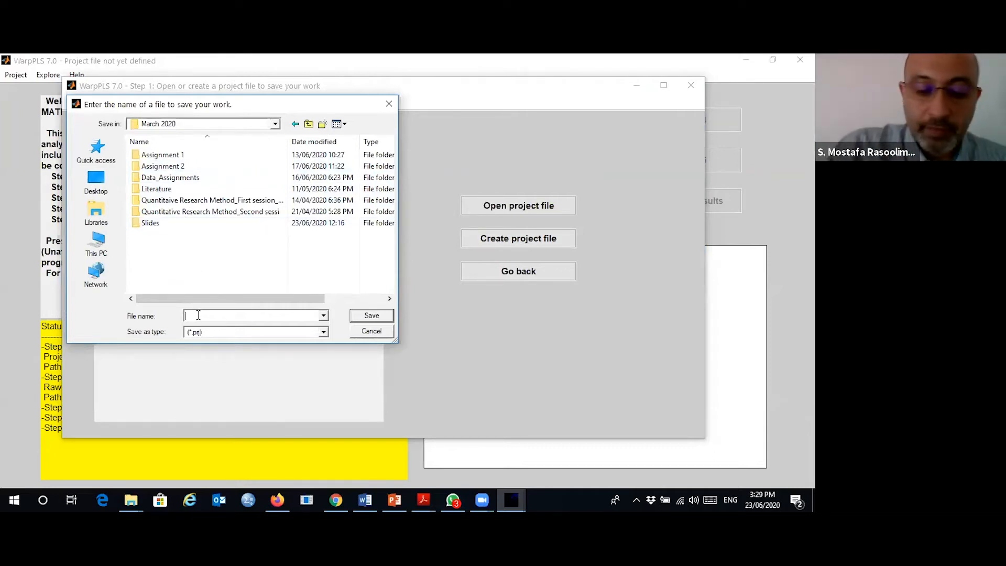
Step: Save the new project file under the name QRM_Project and close the WhatsApp application
text(Q)
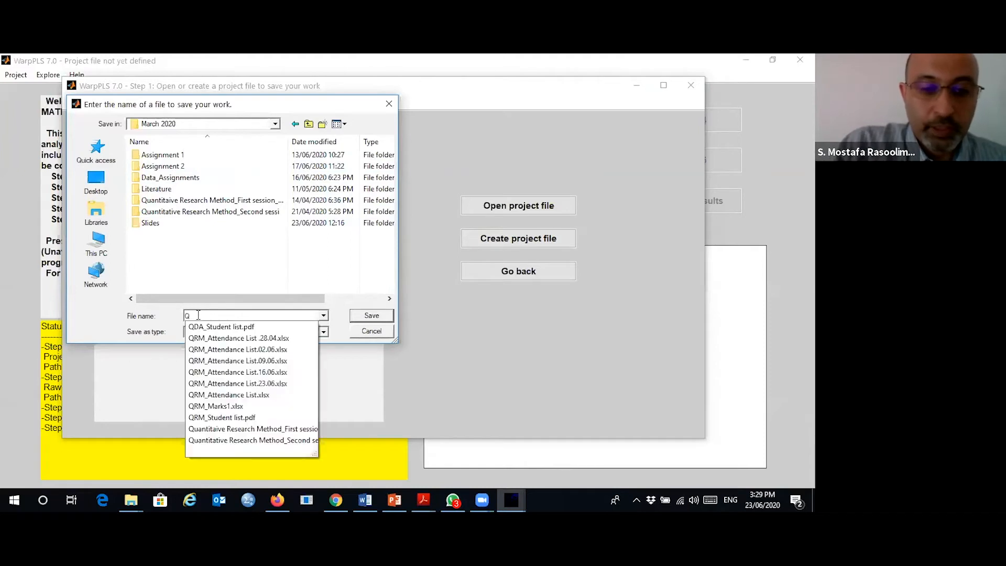
text(RM)
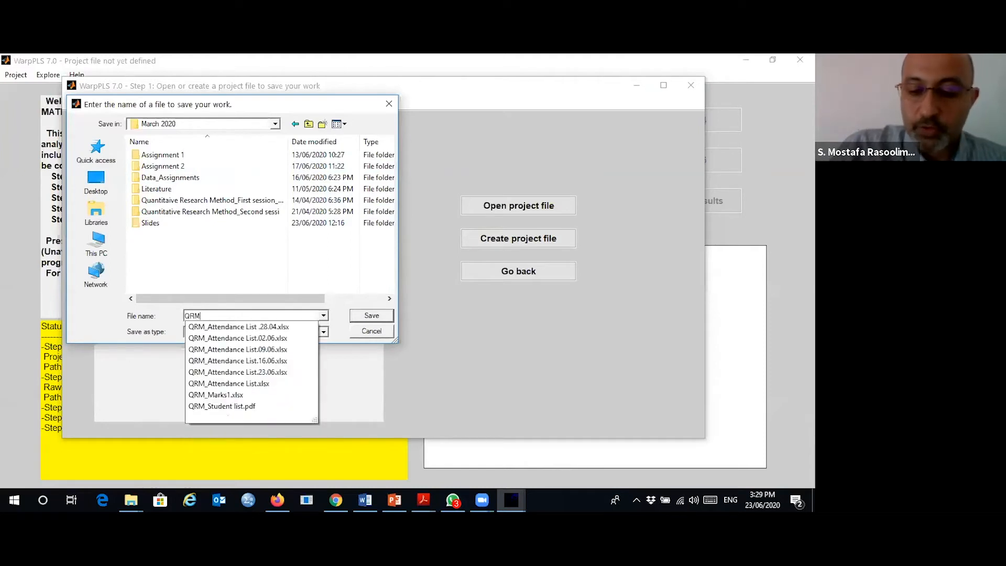
text(_Project)
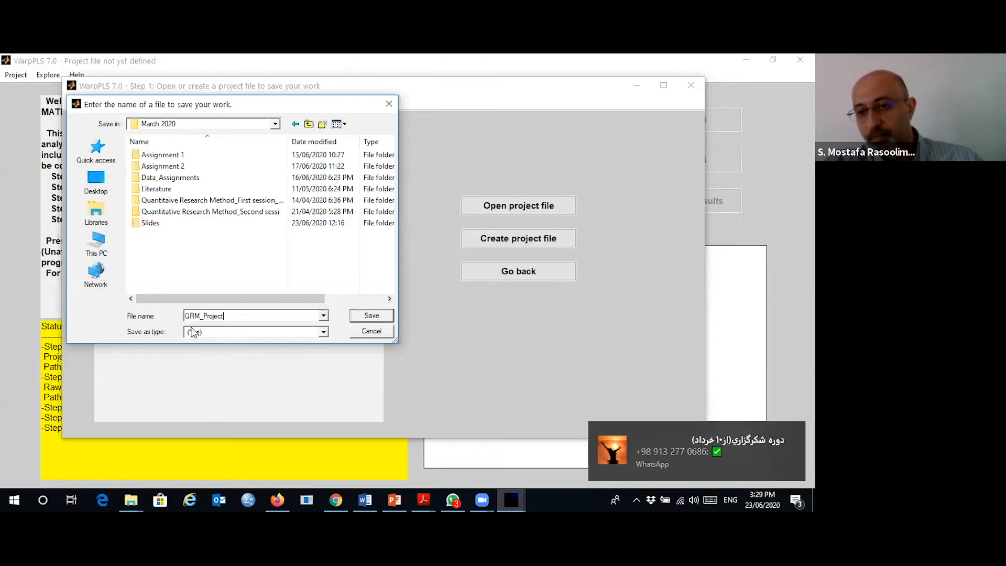
click(794, 432)
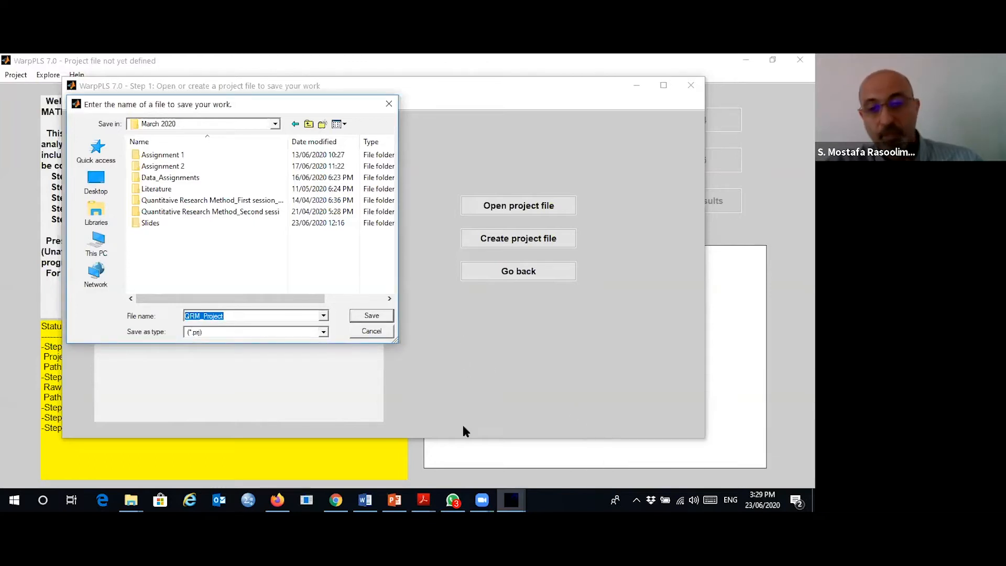
click(385, 316)
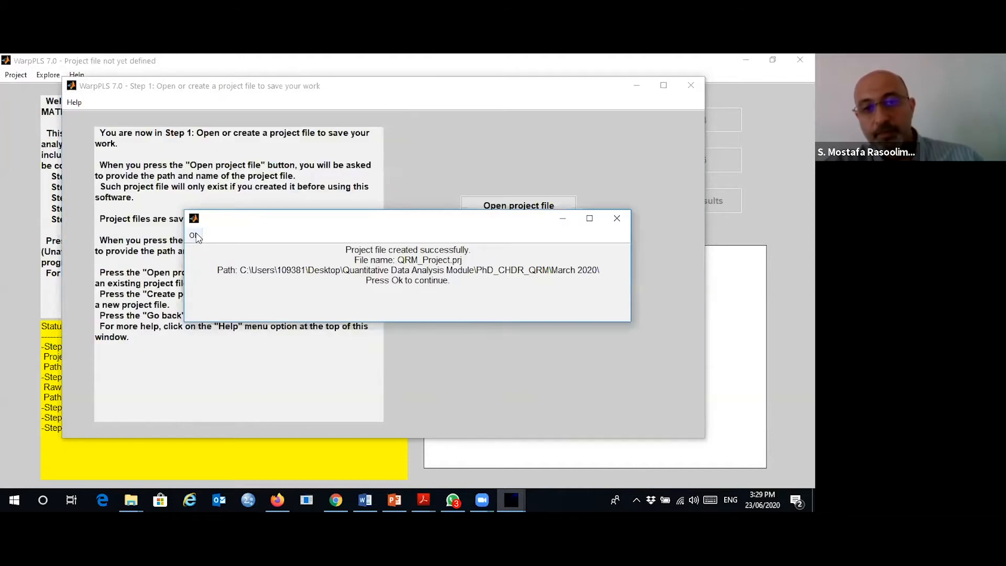
click(194, 236)
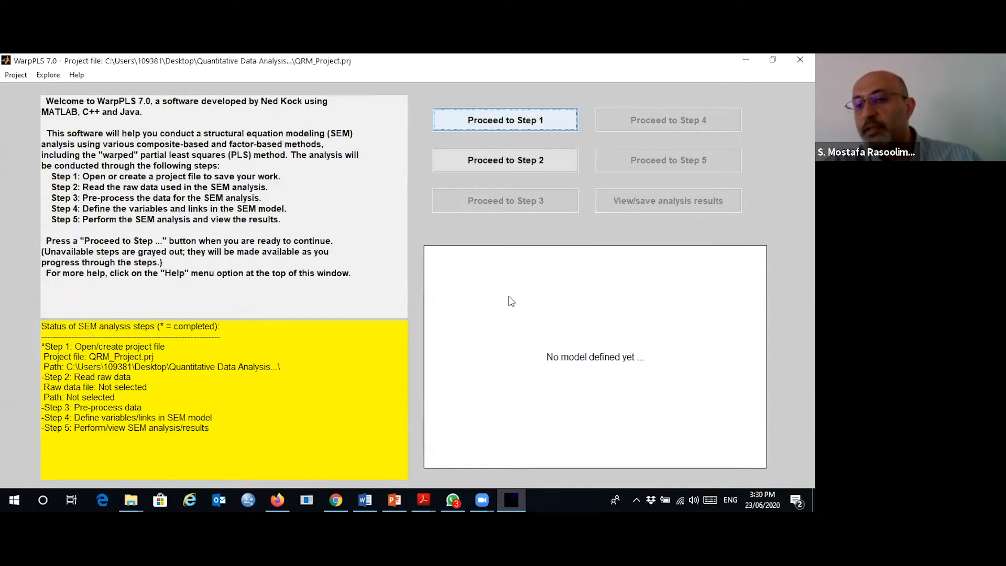
right_click(447, 496)
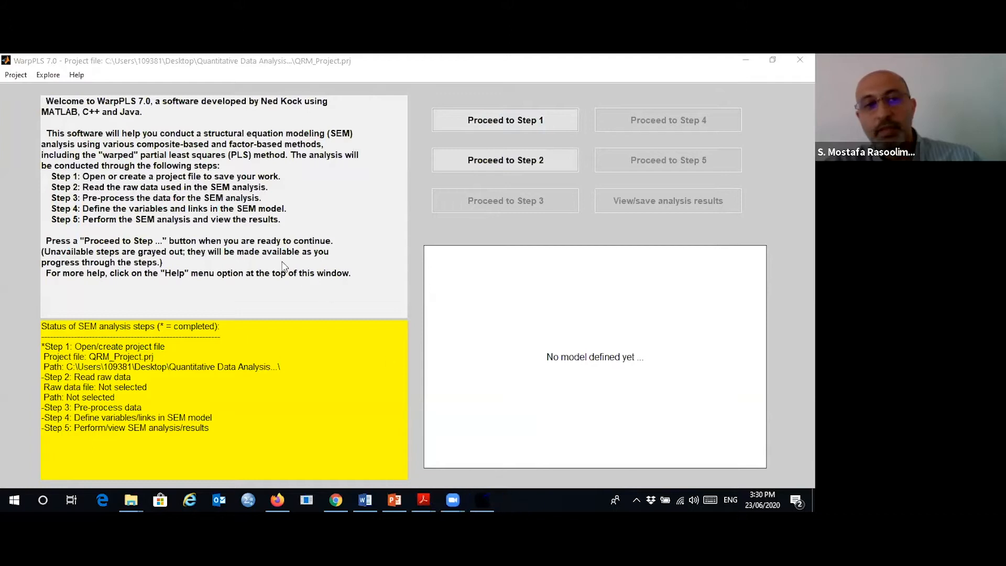
Step: Read the Step 2 raw data from the file QDA Main in the Data_Assignments folder, listing all file types
click(524, 164)
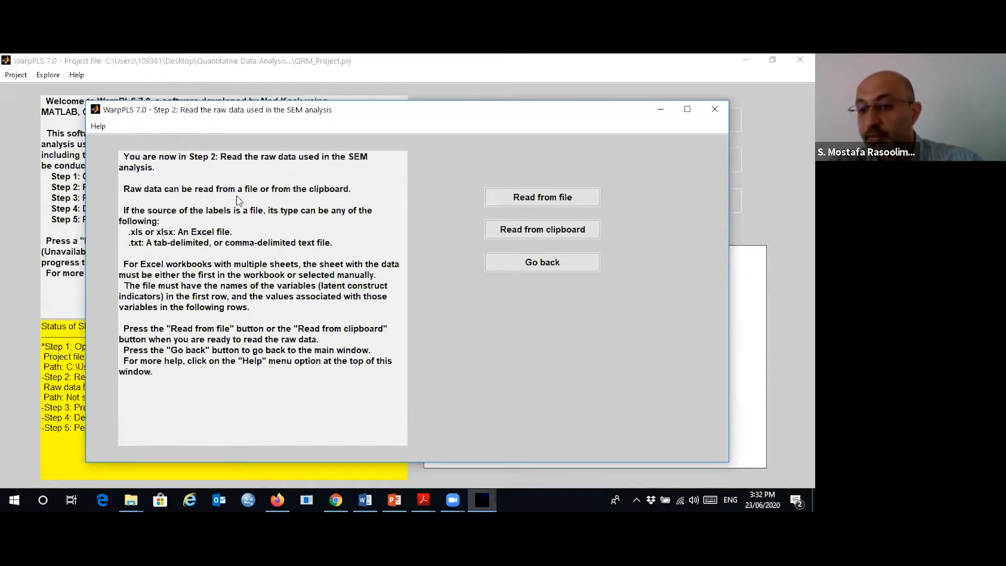
click(512, 199)
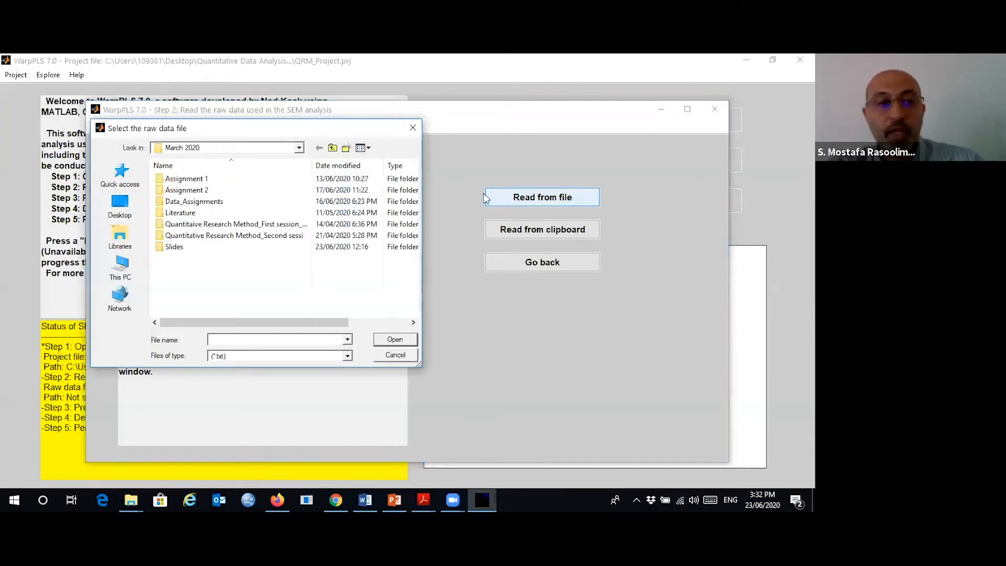
double_click(241, 205)
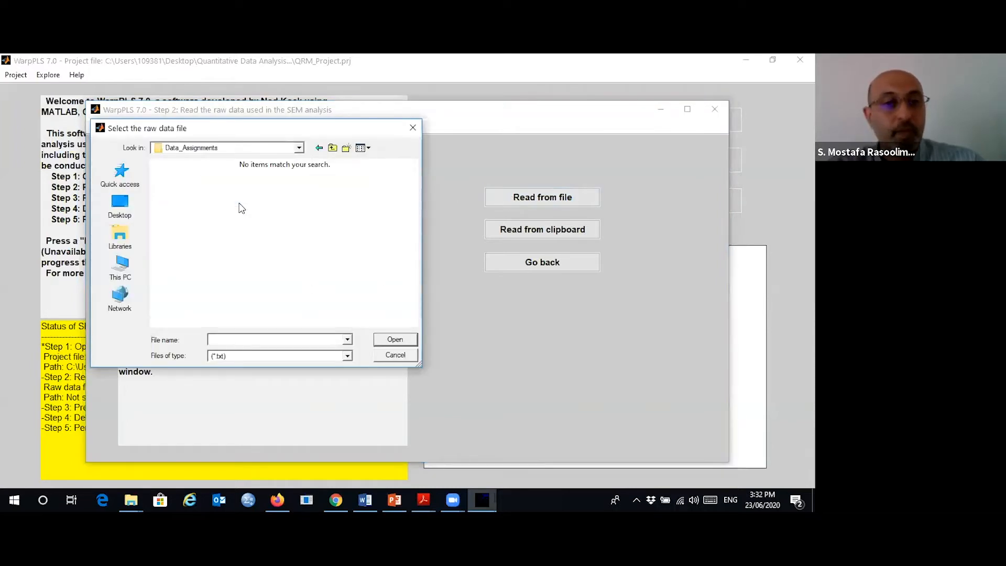
click(348, 356)
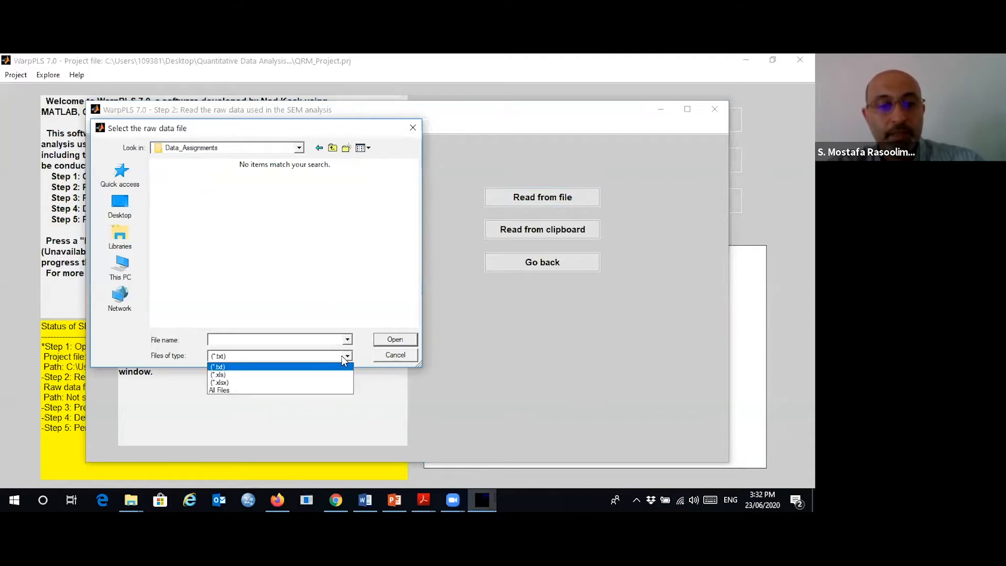
click(322, 391)
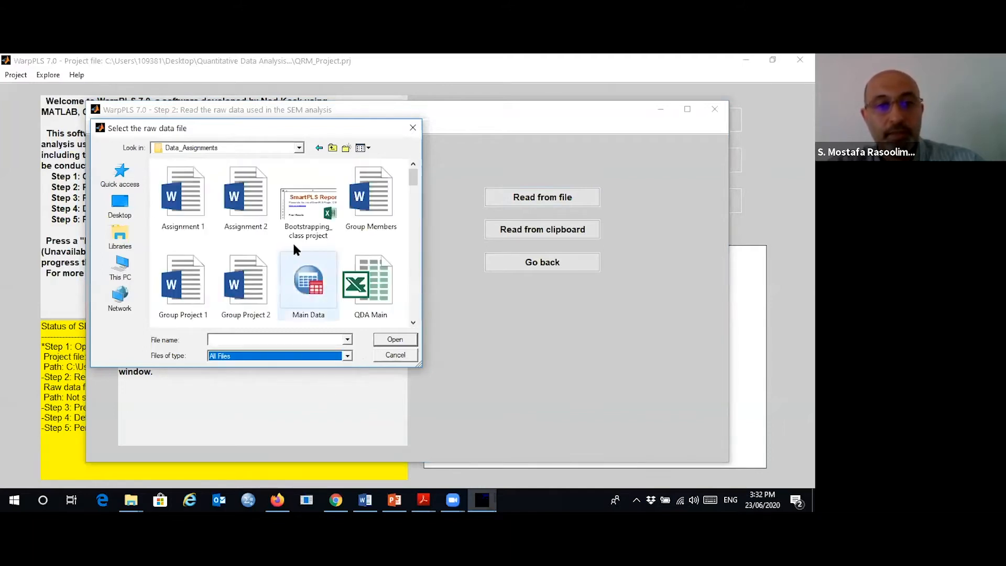
scroll(295, 233, down, 3)
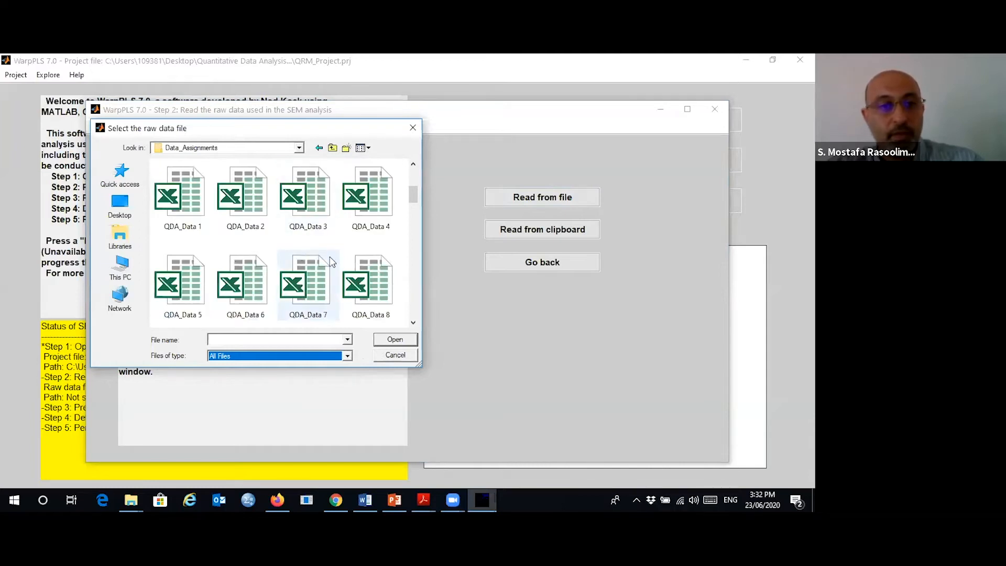
scroll(329, 262, up, 2)
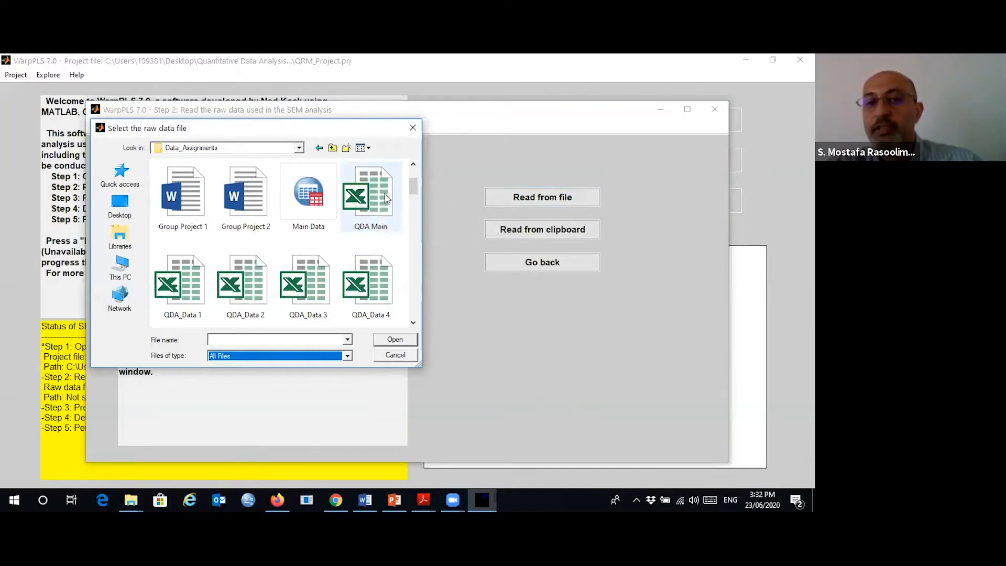
click(383, 191)
click(410, 341)
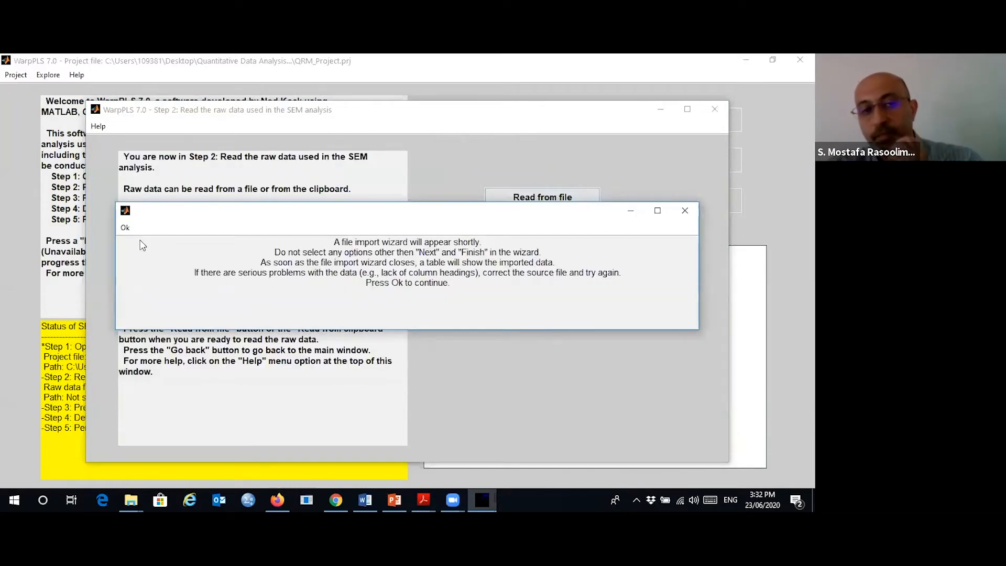
Step: Complete the file import wizard for the QDA Main worksheet, keeping the default option of creating variables matching the preview
click(125, 227)
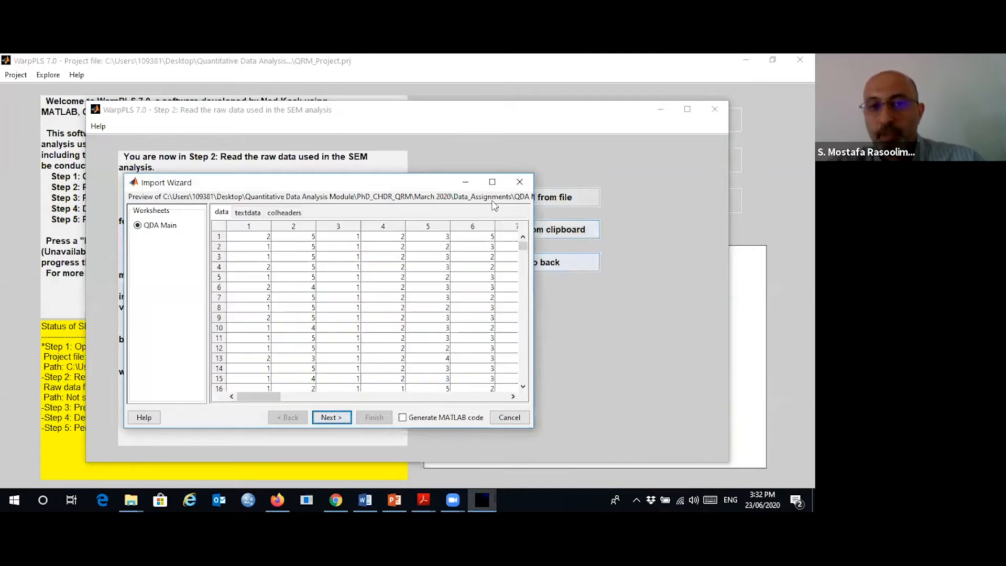
click(493, 183)
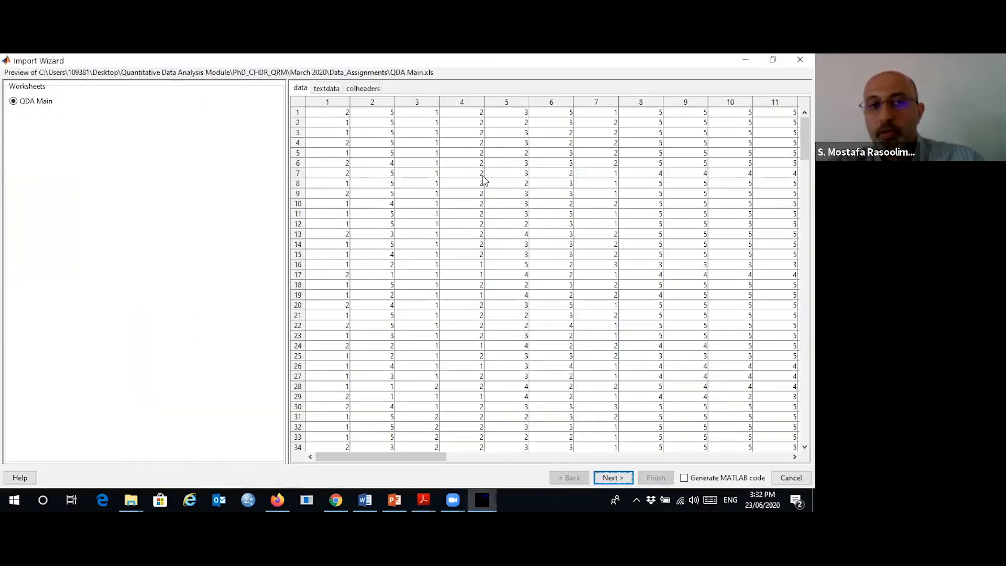
click(773, 59)
drag(397, 185, 400, 128)
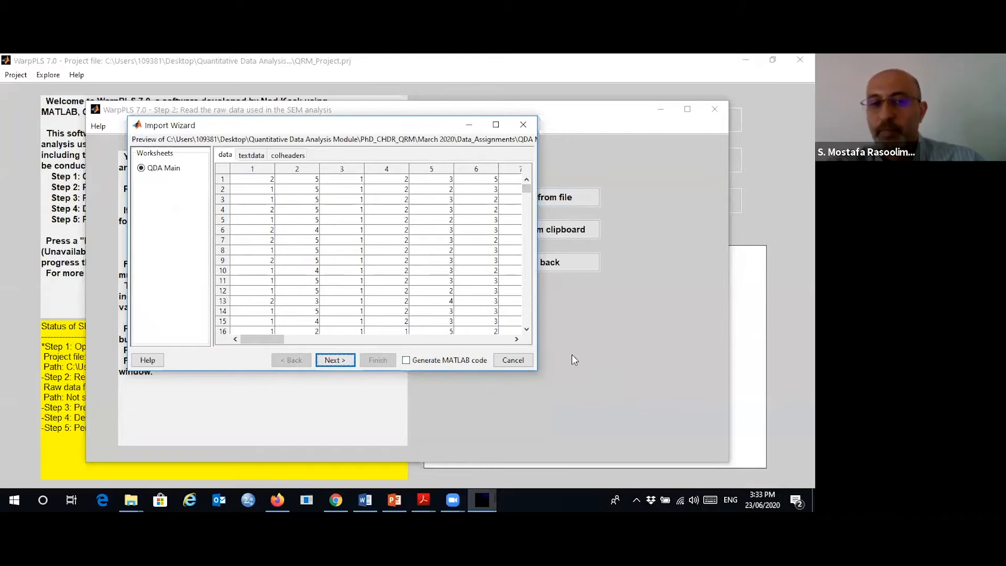
click(341, 361)
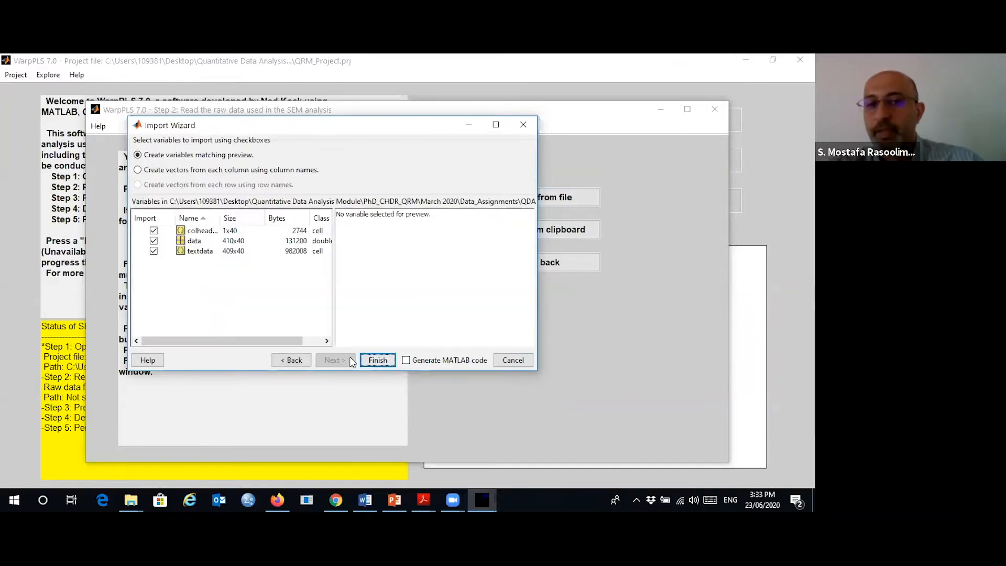
click(389, 360)
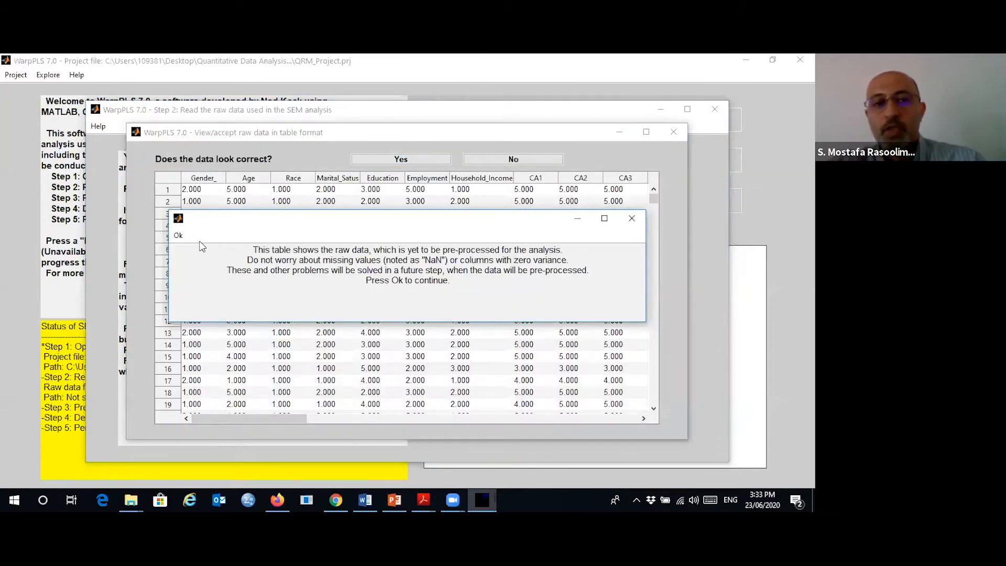
Step: Look through the rows and columns of the imported raw data table and accept the data as correct
click(183, 235)
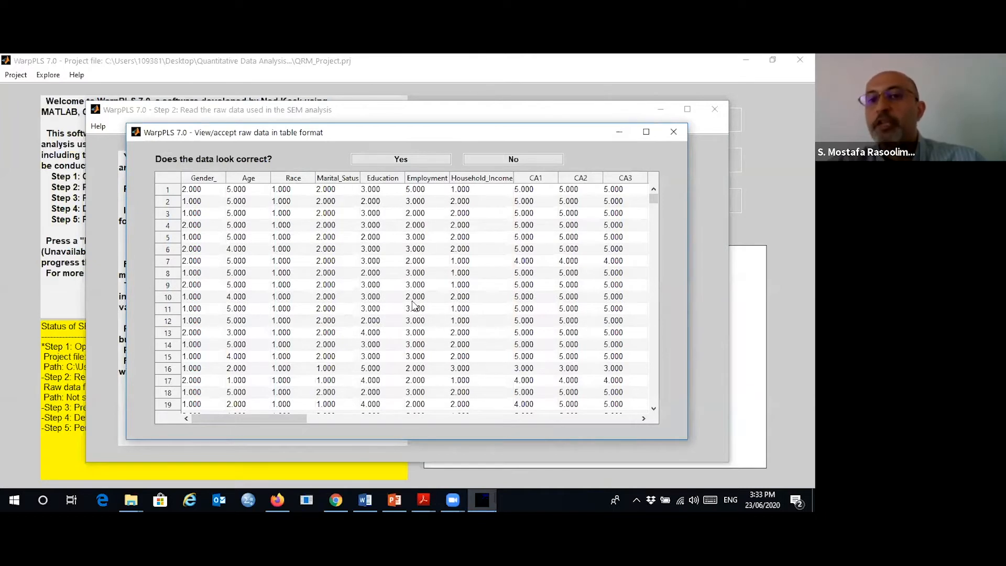
click(644, 419)
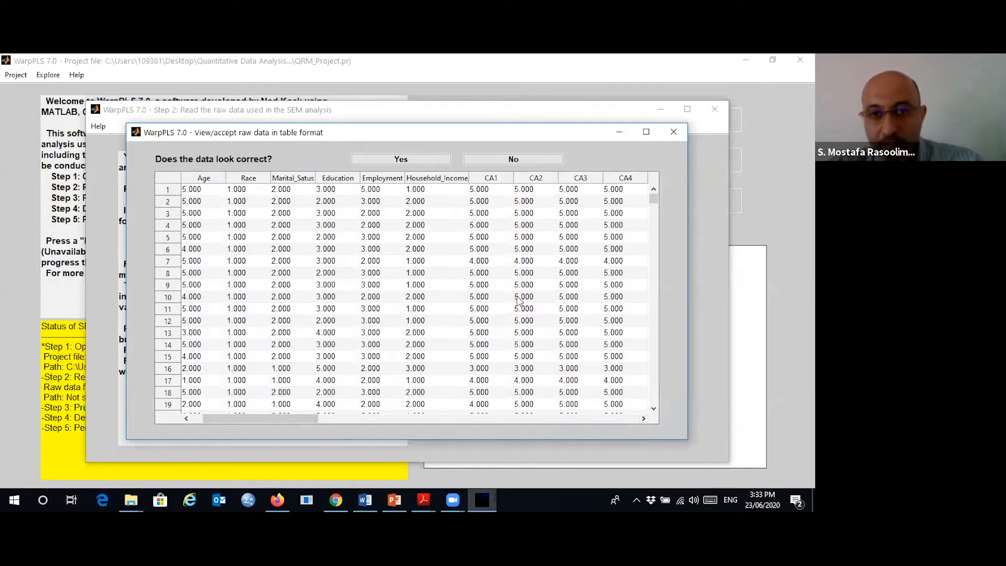
click(653, 408)
click(654, 408)
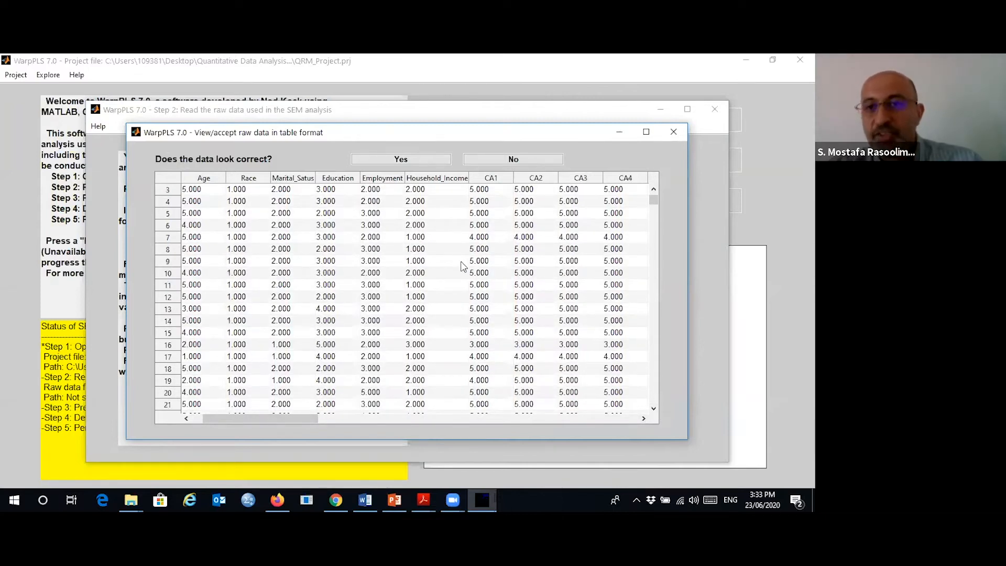
click(653, 408)
click(654, 408)
click(653, 409)
drag(653, 205, 653, 194)
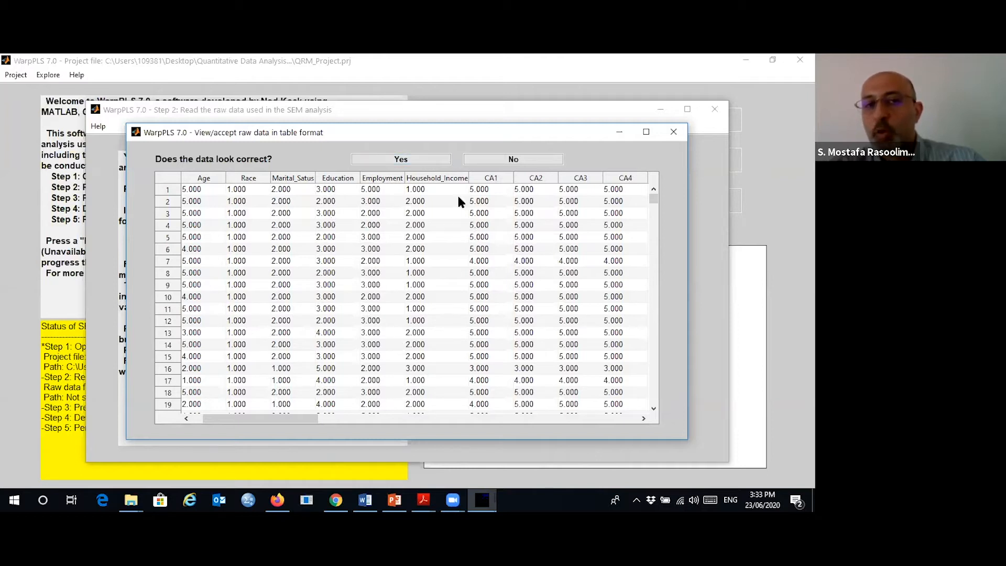
click(414, 159)
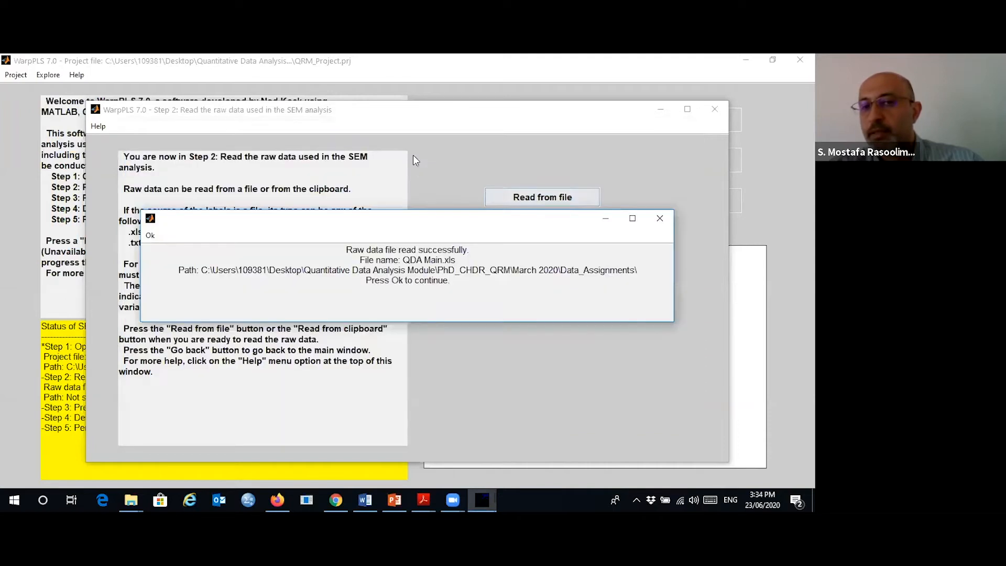
click(151, 236)
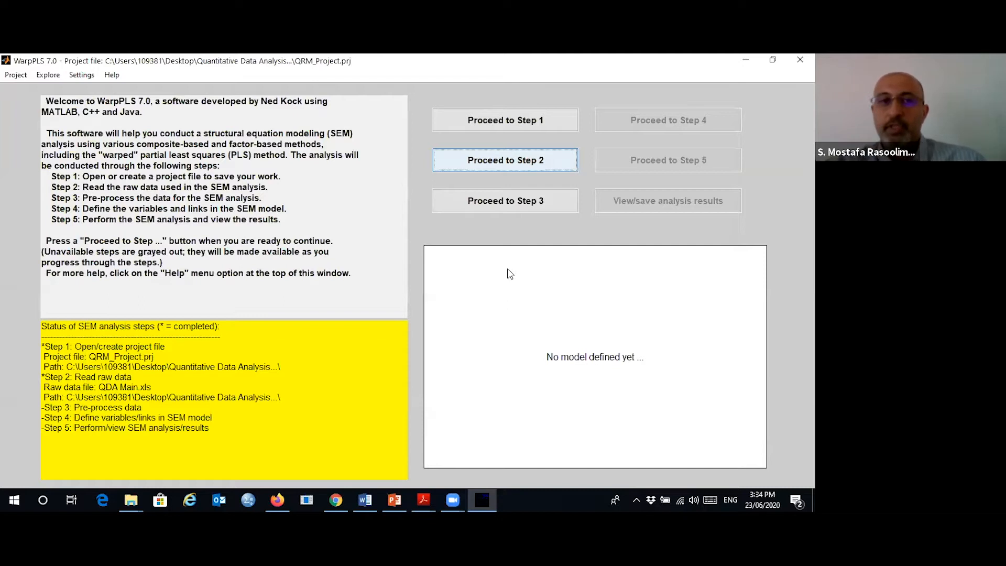
Step: Run the Step 3 data pre-processing for the SEM analysis and close its results report
click(507, 210)
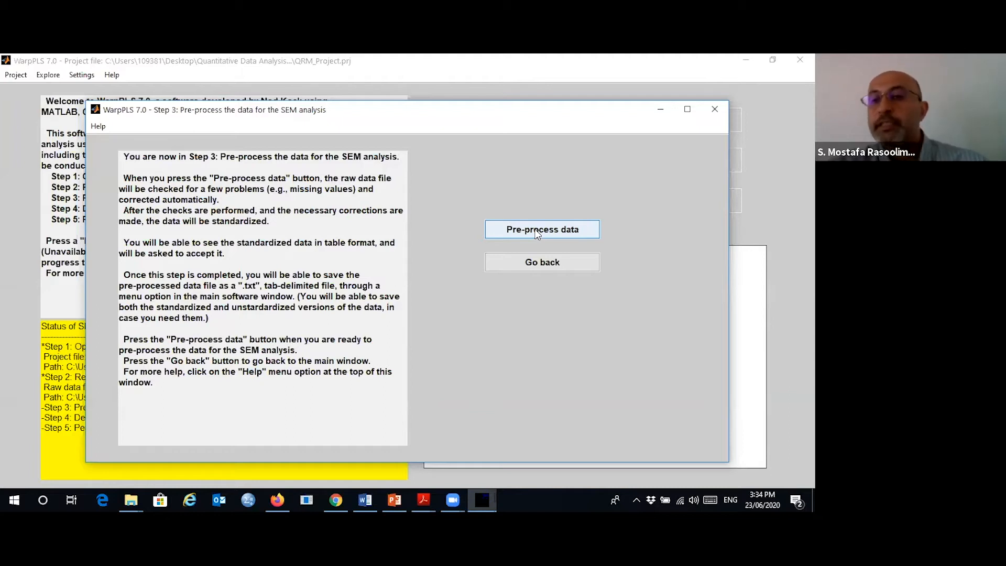
click(512, 232)
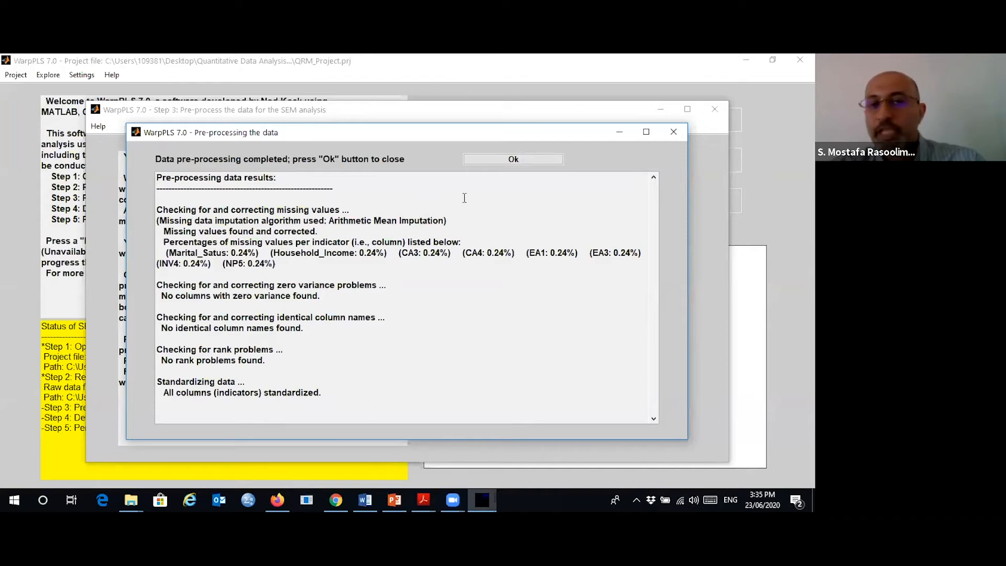
click(511, 160)
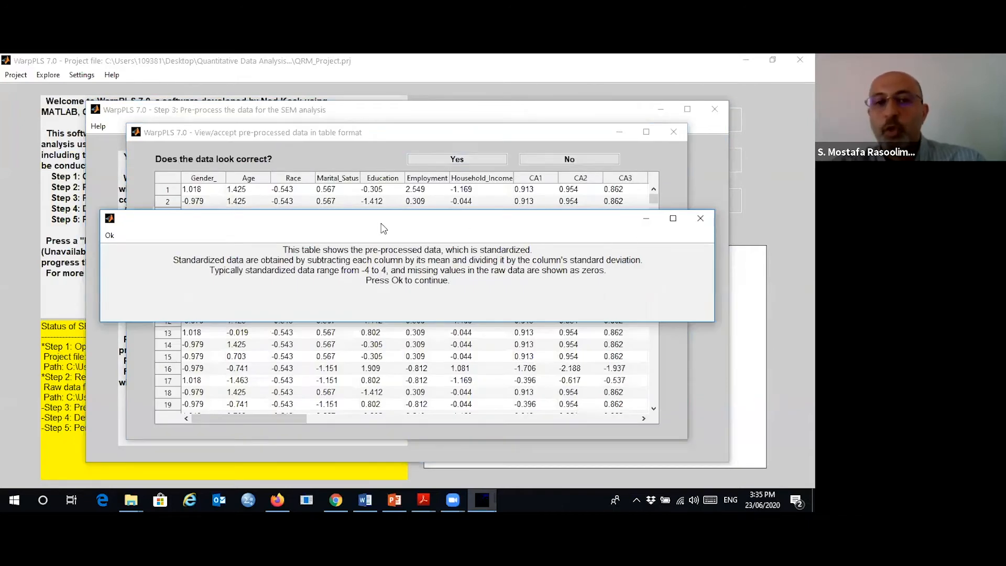
Step: Accept the standardized pre-processed data as correct and start defining the SEM model in Step 4
click(74, 235)
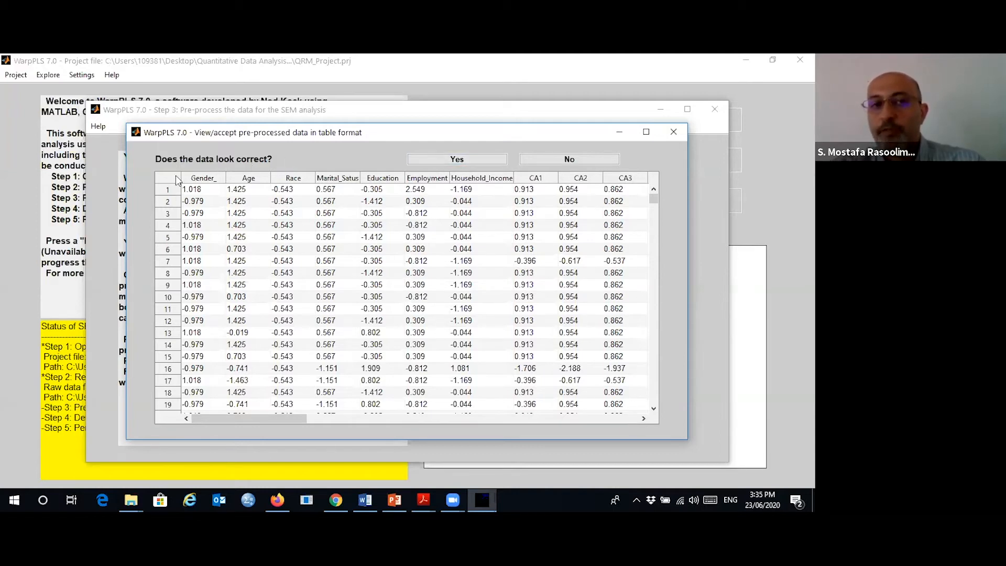
click(477, 159)
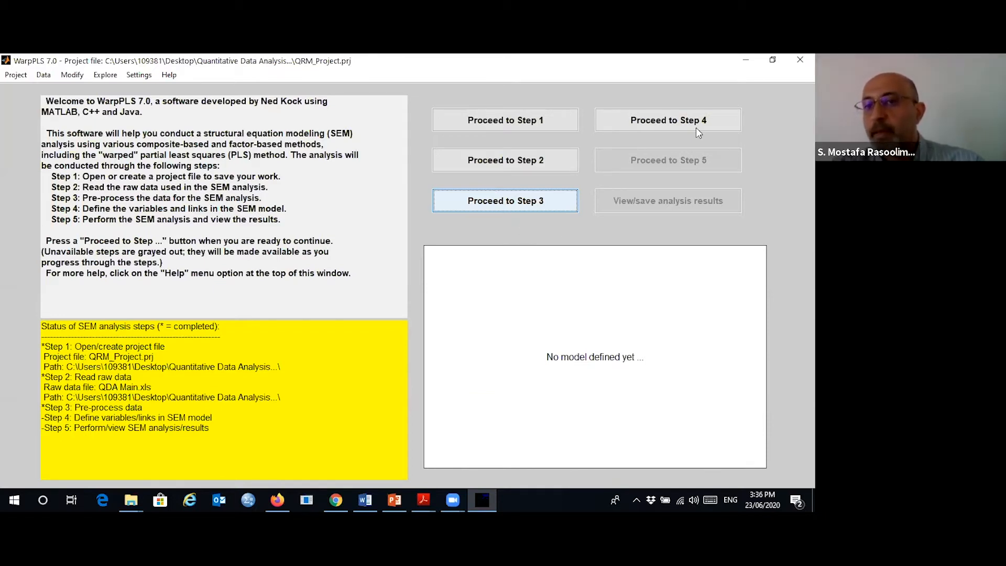
click(659, 121)
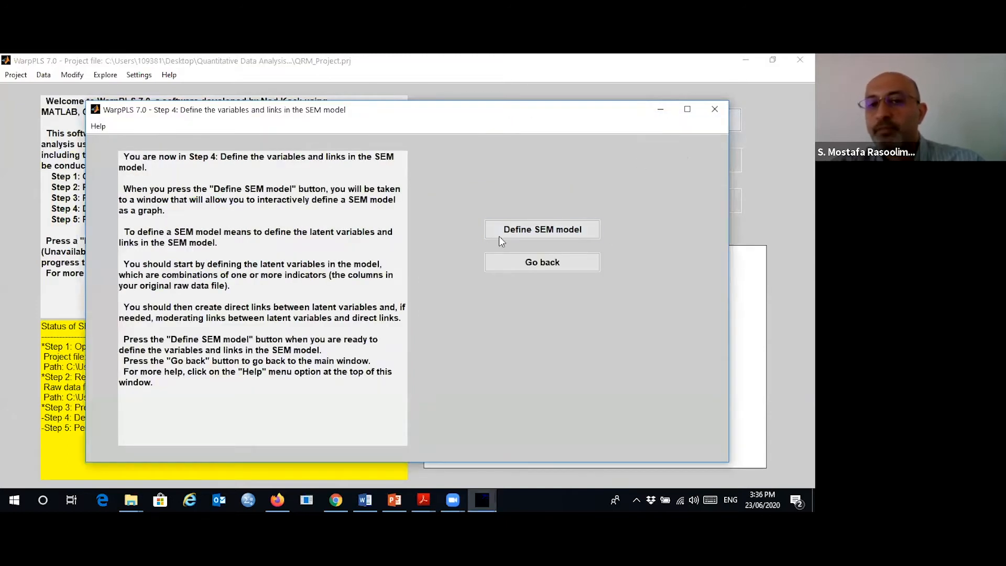
click(559, 230)
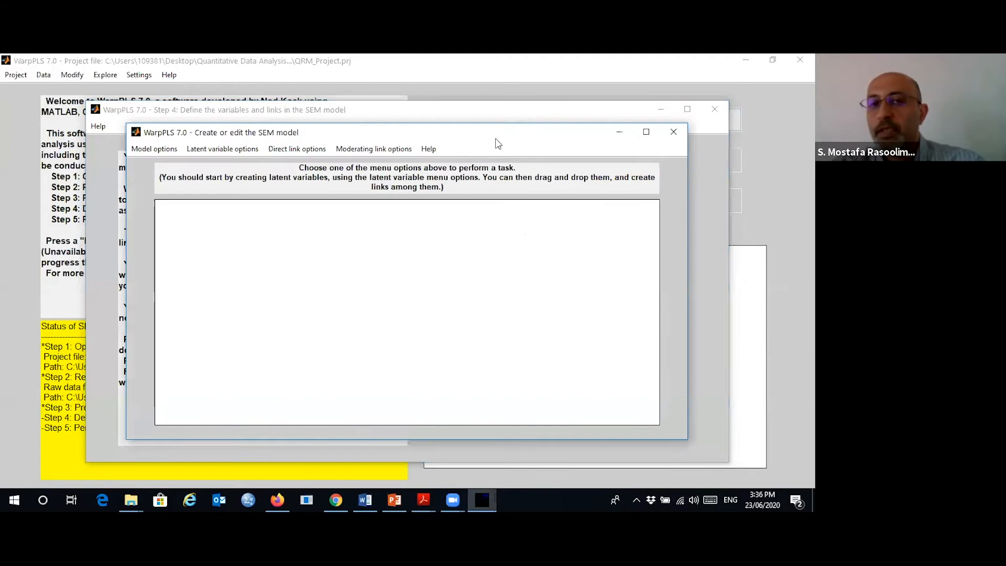
drag(494, 131, 483, 90)
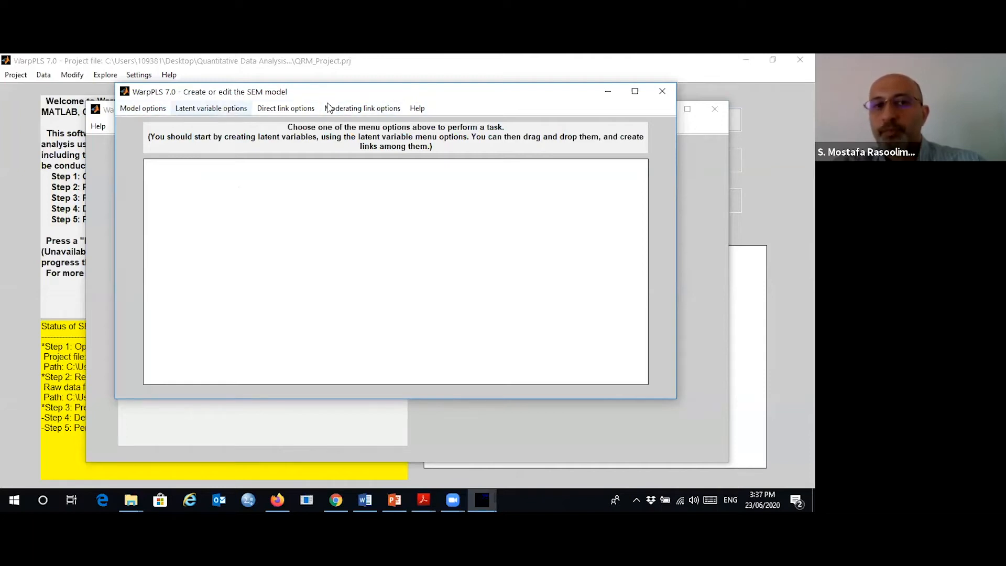
click(137, 110)
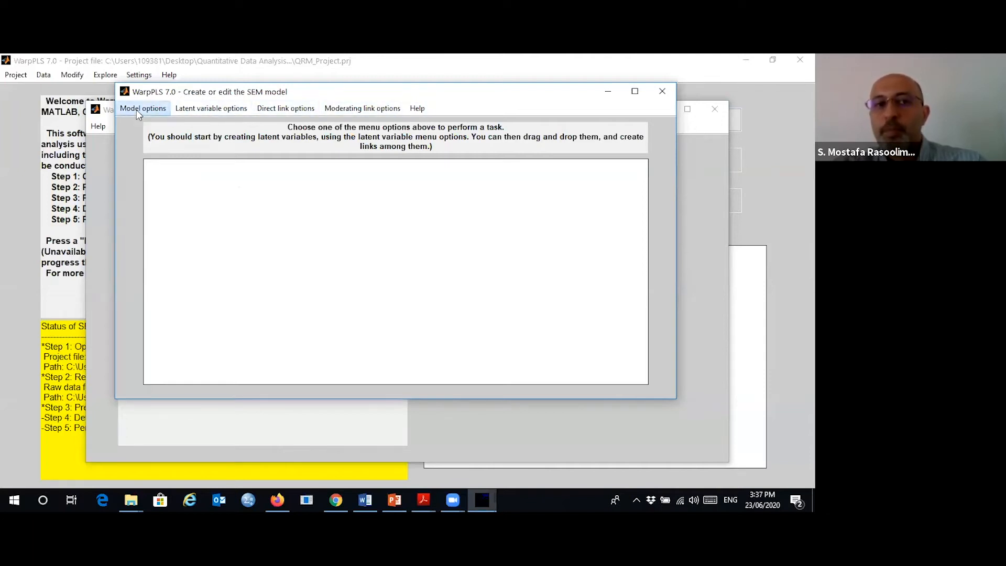
click(177, 216)
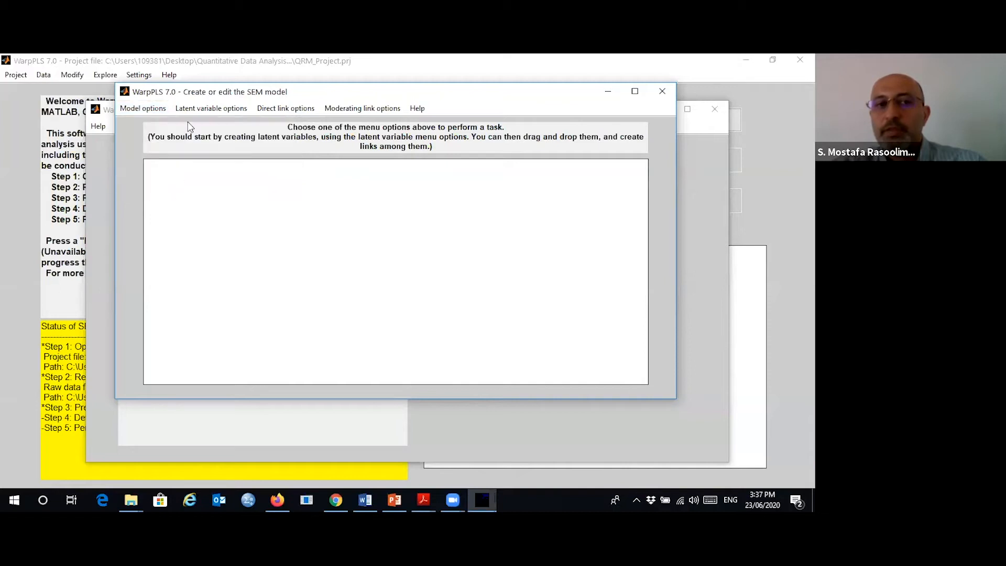
click(208, 111)
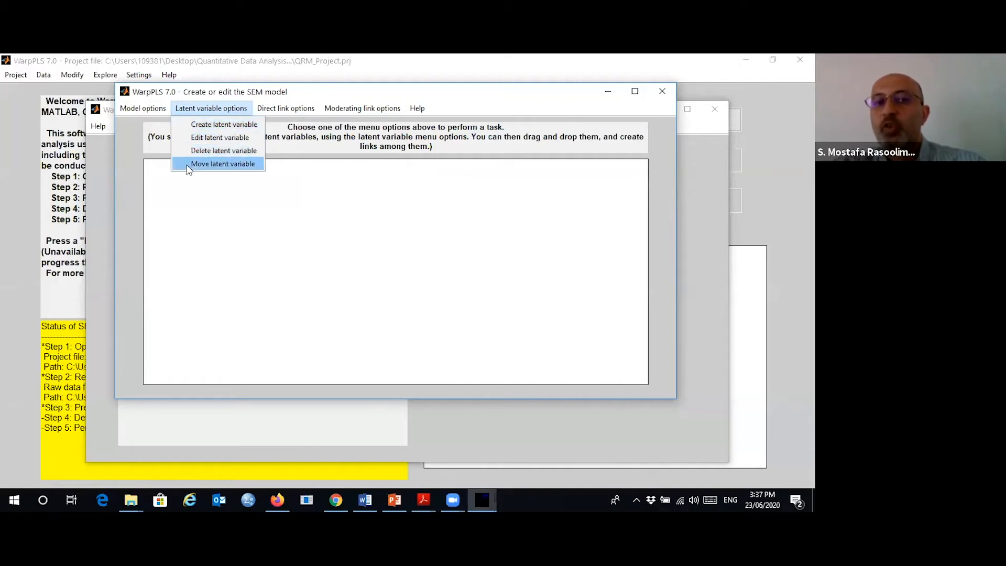
click(278, 106)
click(279, 107)
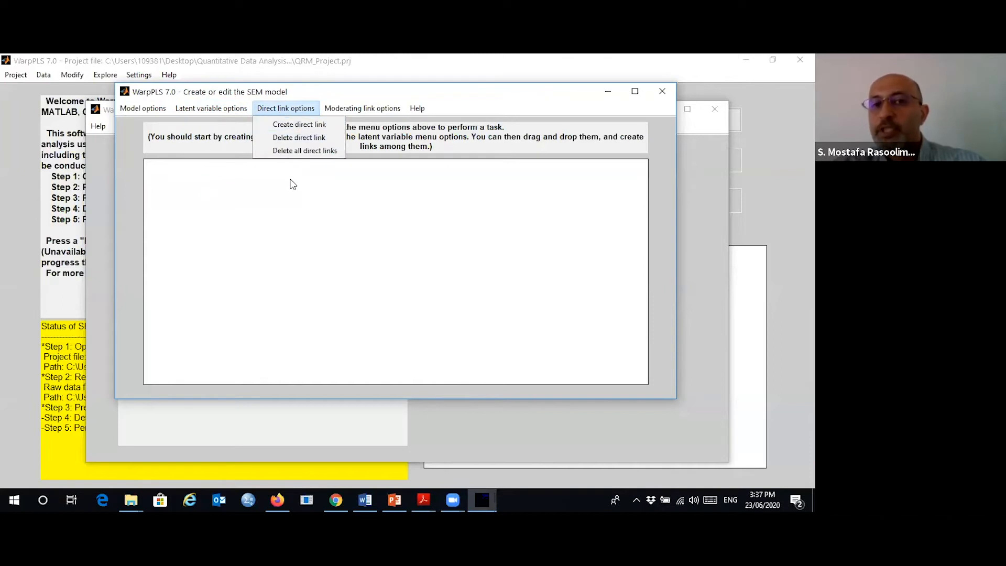
mouse_move(369, 114)
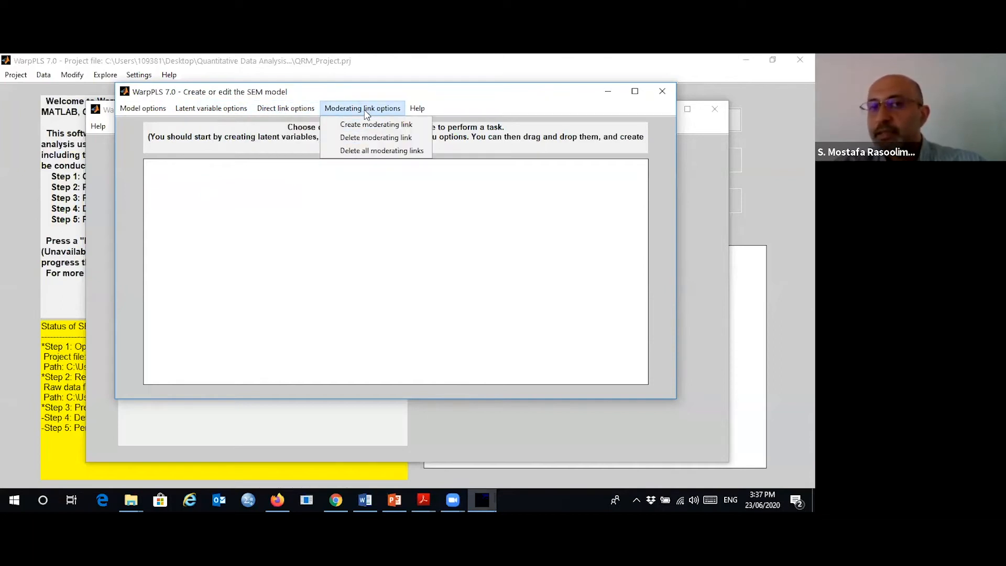
mouse_move(417, 109)
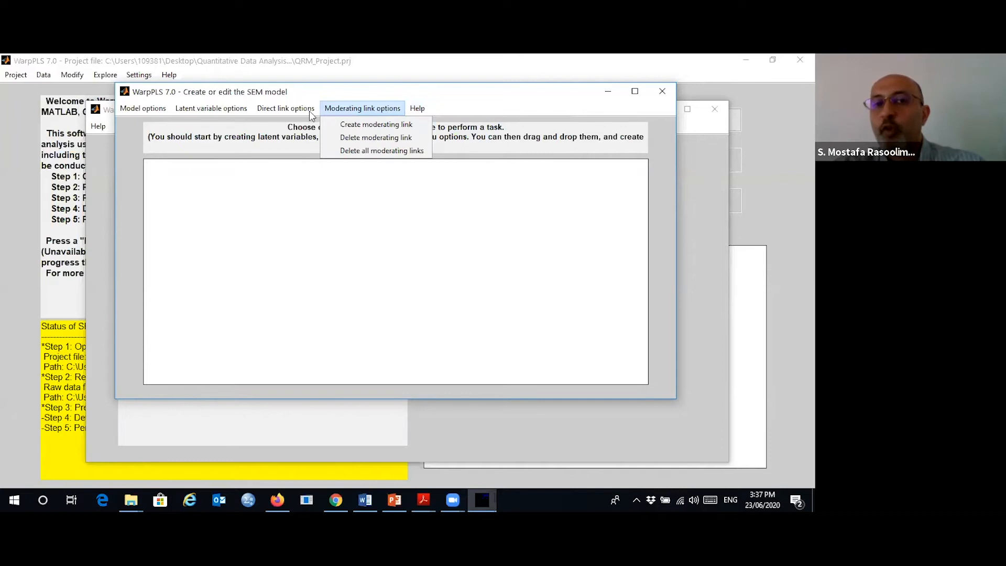
mouse_move(240, 114)
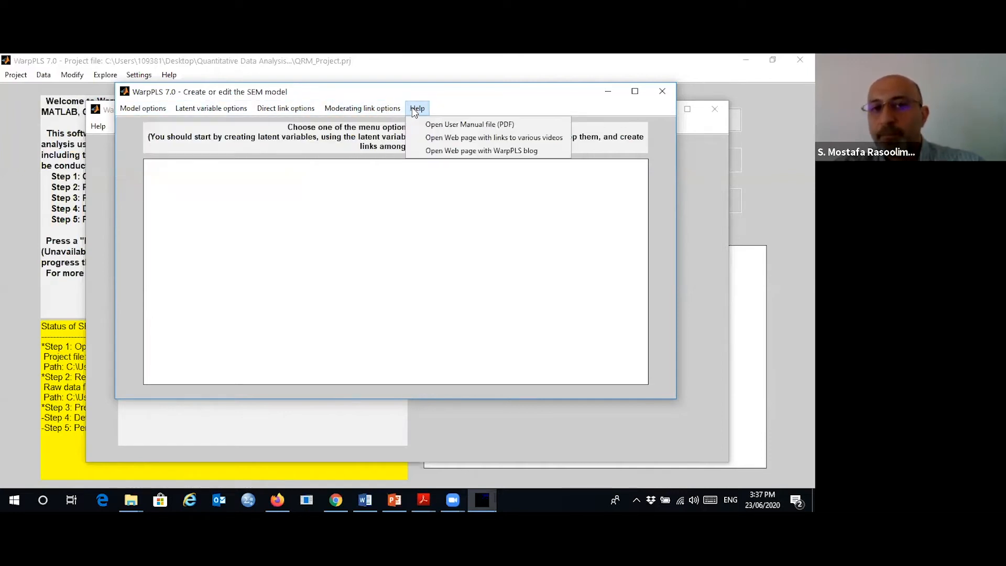
Step: Create a latent variable in the upper-left area of the model canvas and name it CA
mouse_move(207, 114)
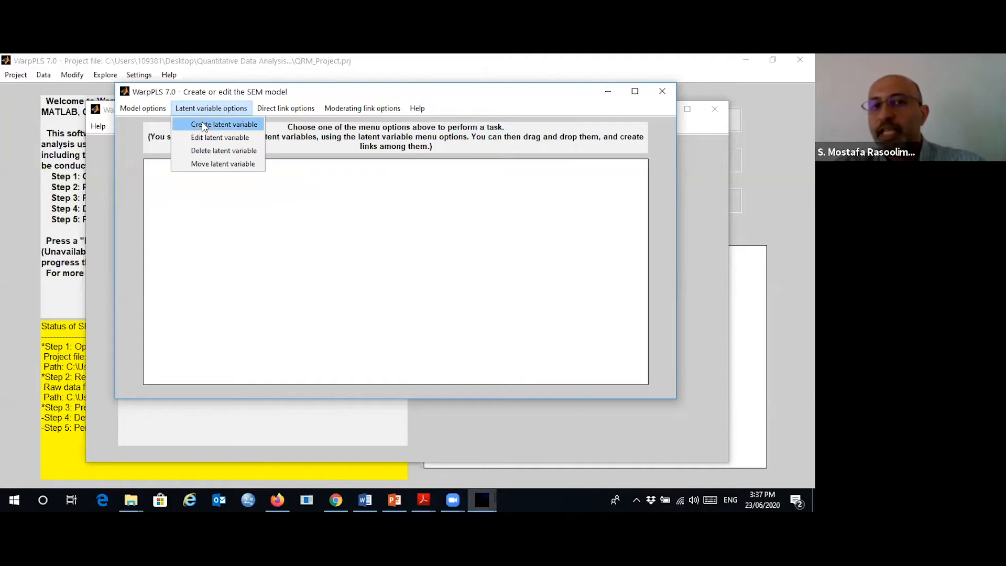
click(202, 125)
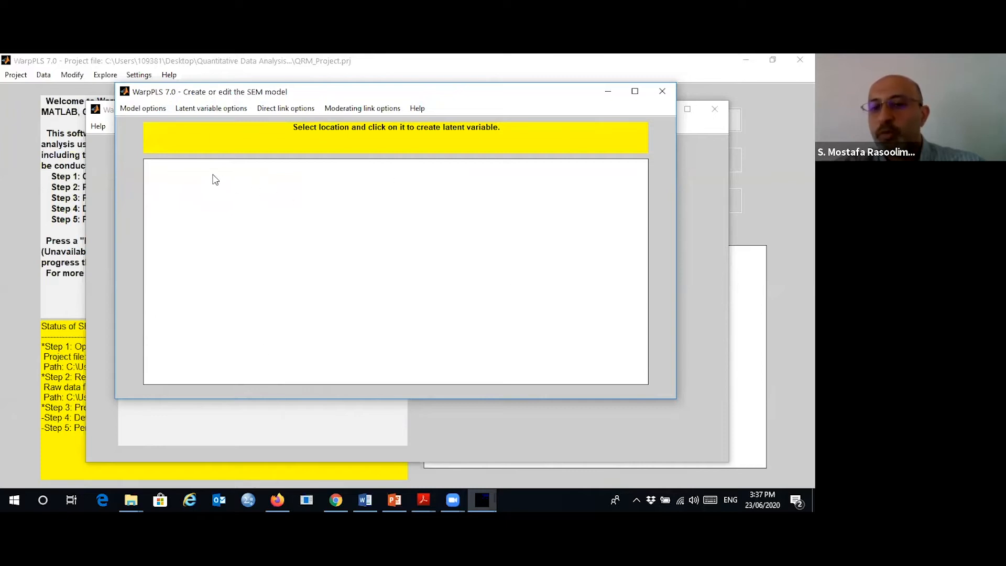
click(226, 192)
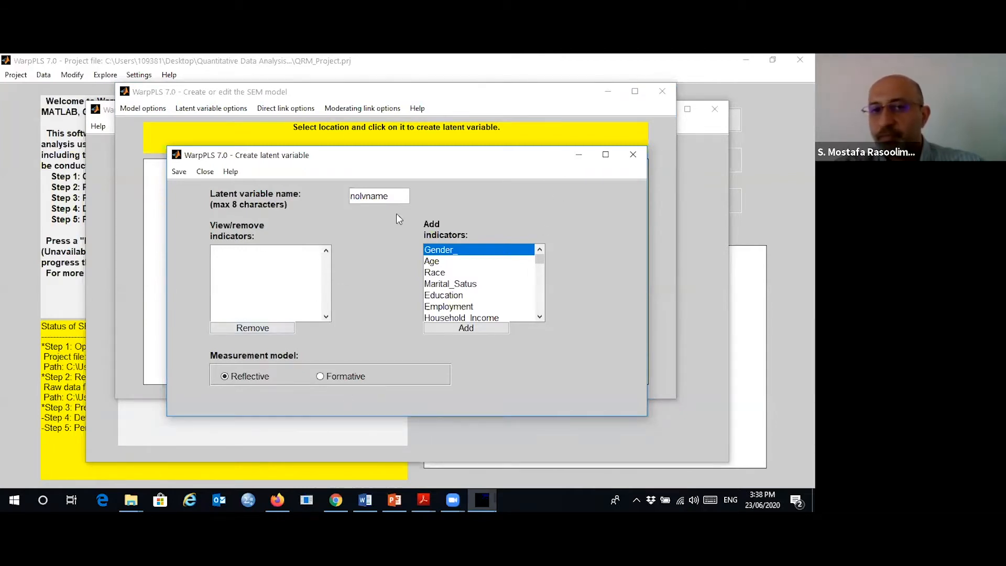
click(396, 197)
key(ctrl+a)
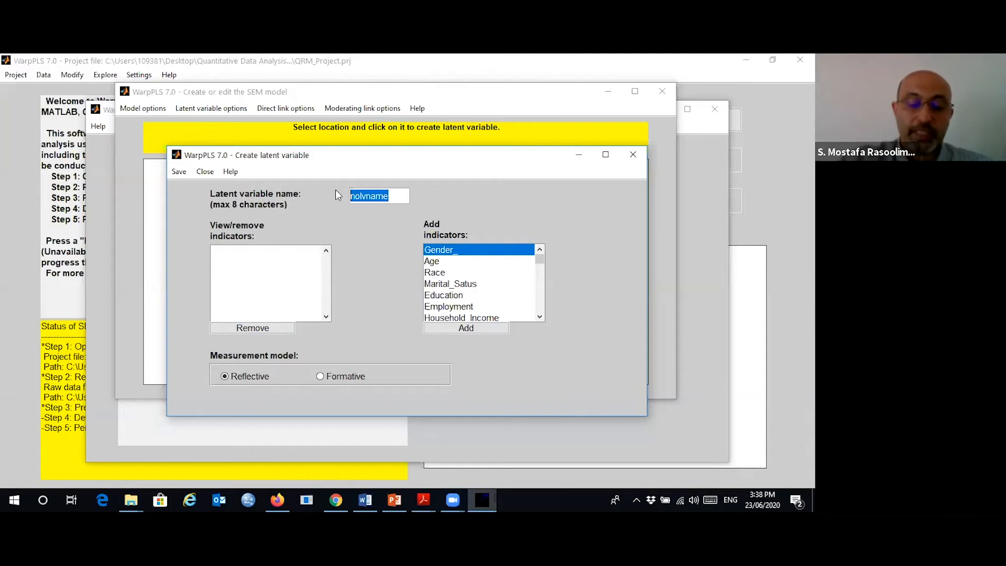
text(CA)
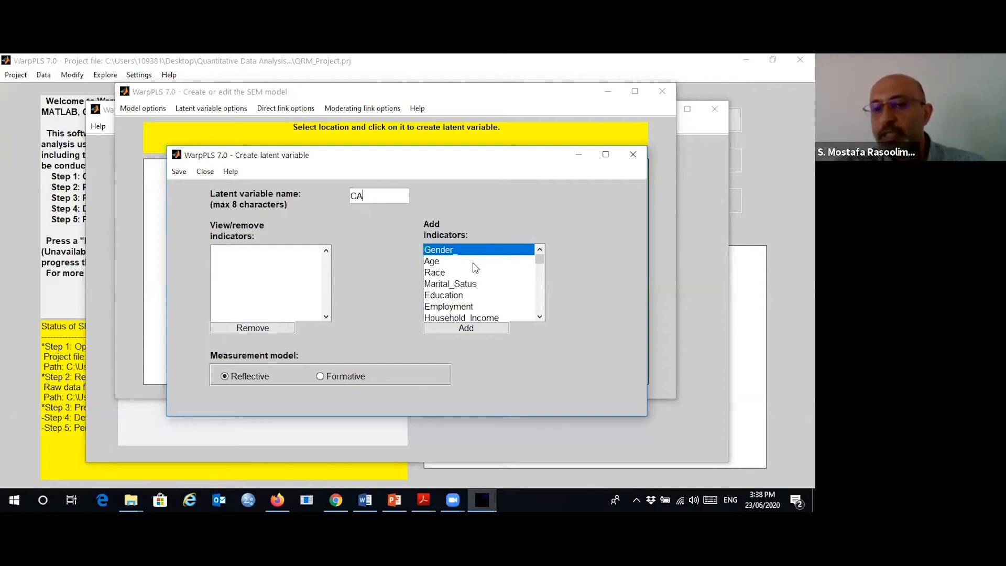
Step: Add the indicators CA1, CA2, CA3, CA4, CA5 and CA6 to the CA latent variable
click(516, 286)
scroll(511, 280, down, 6)
scroll(504, 277, up, 6)
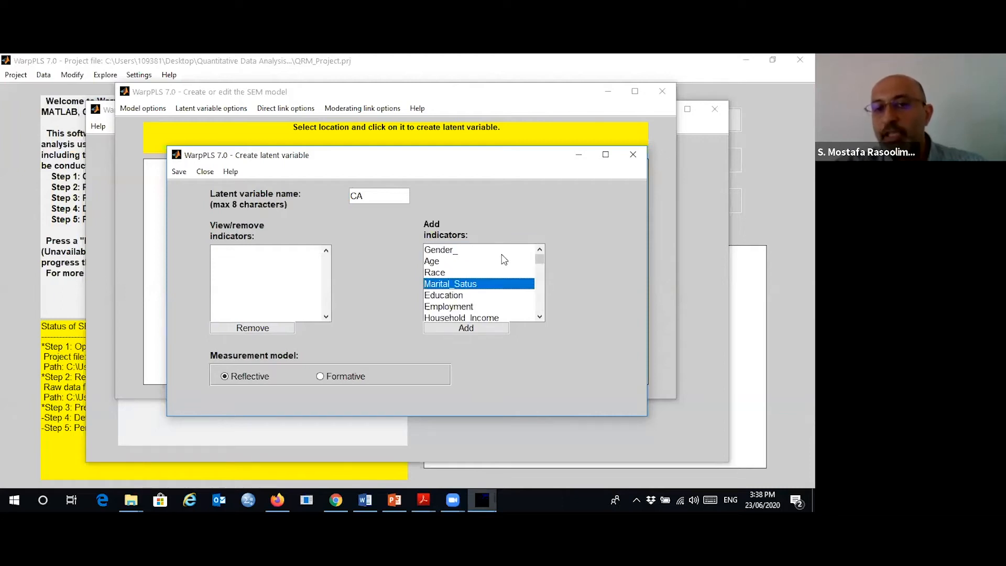
scroll(506, 291, down, 4)
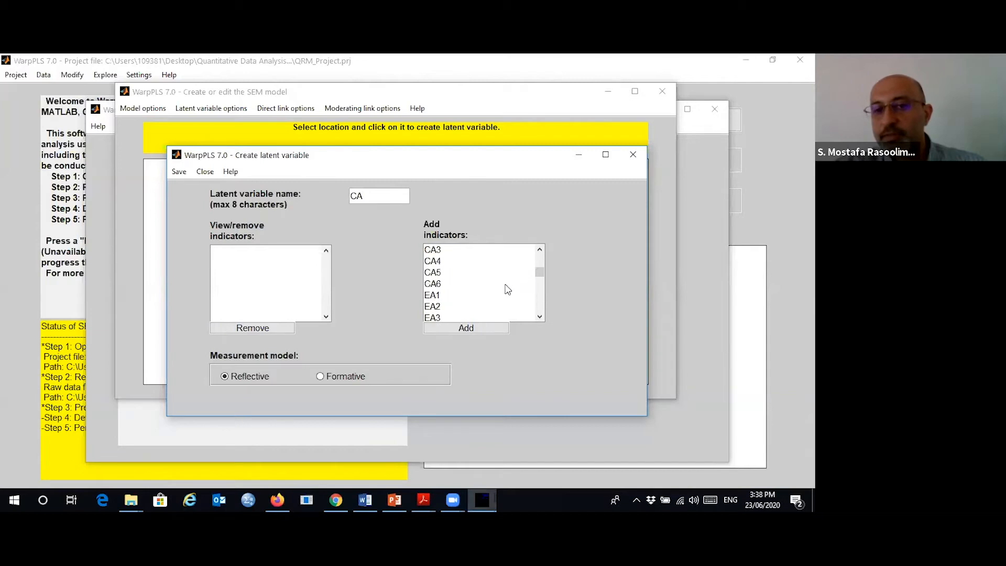
scroll(506, 289, up, 3)
click(430, 295)
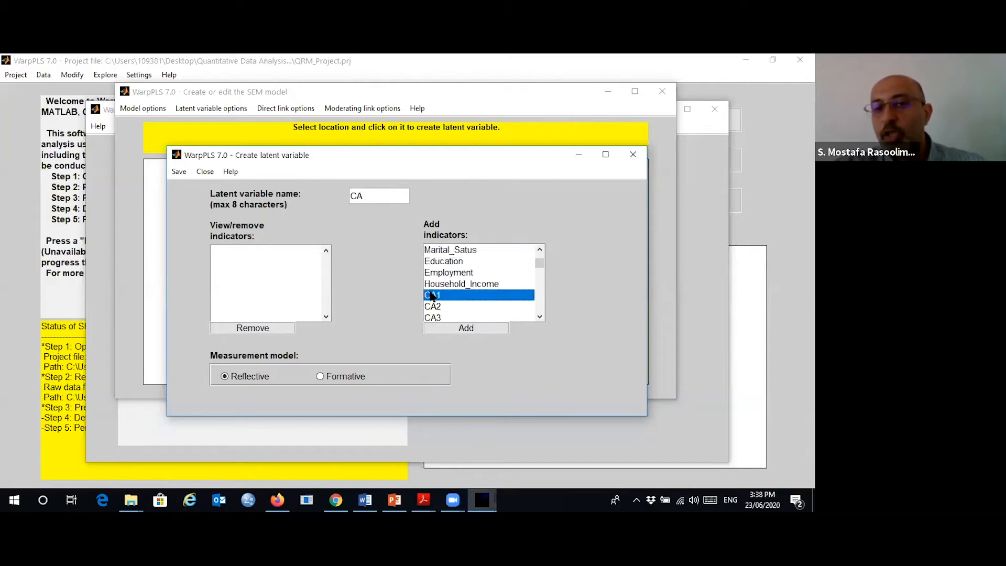
click(541, 315)
click(541, 315)
click(541, 315)
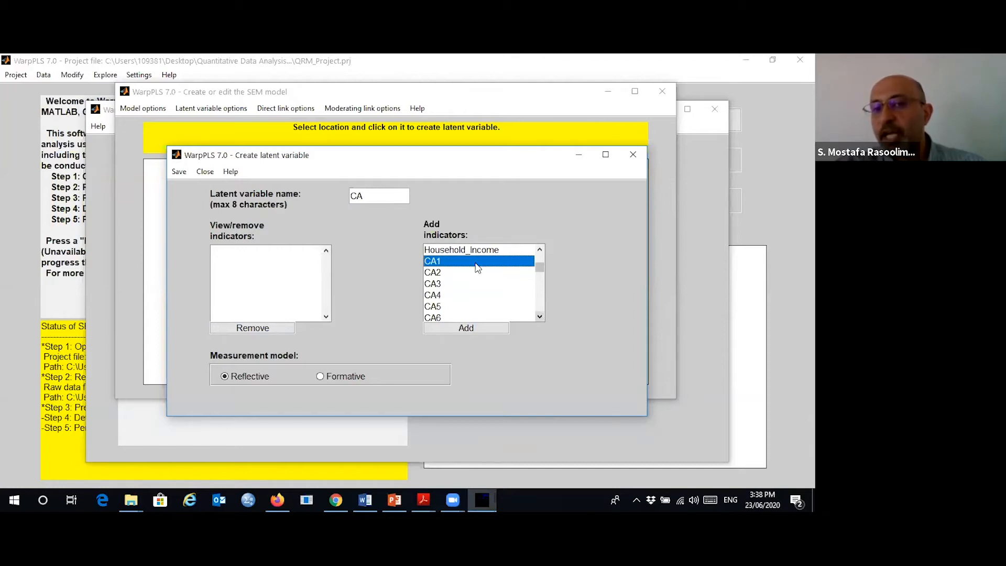
click(466, 328)
click(466, 328)
click(465, 328)
click(466, 328)
click(485, 330)
click(484, 330)
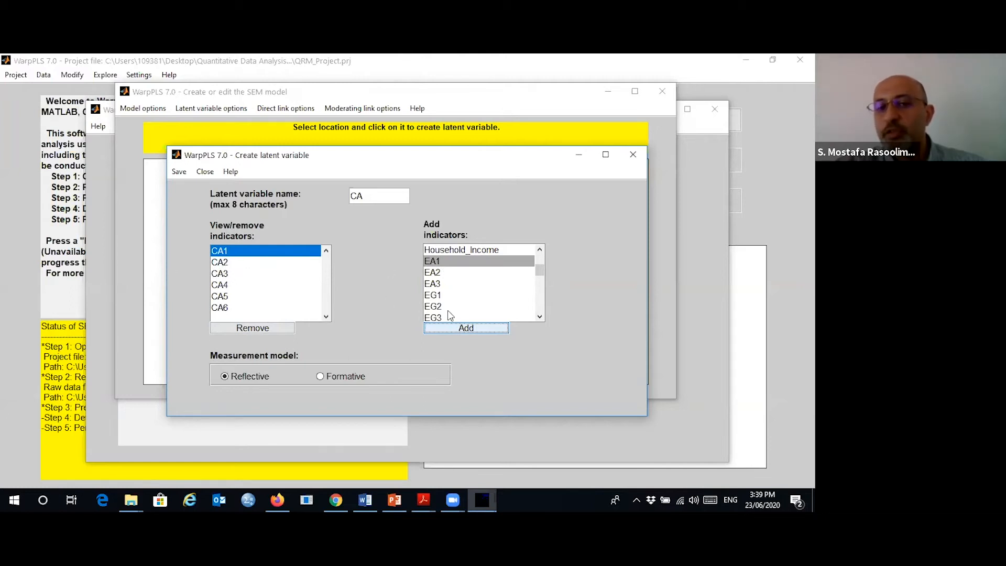
click(438, 286)
click(464, 326)
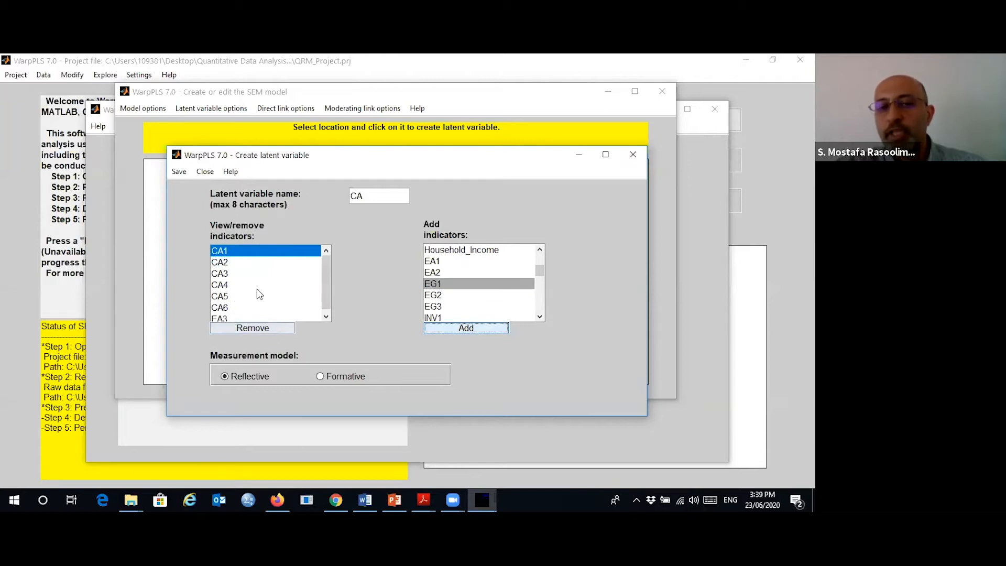
click(326, 316)
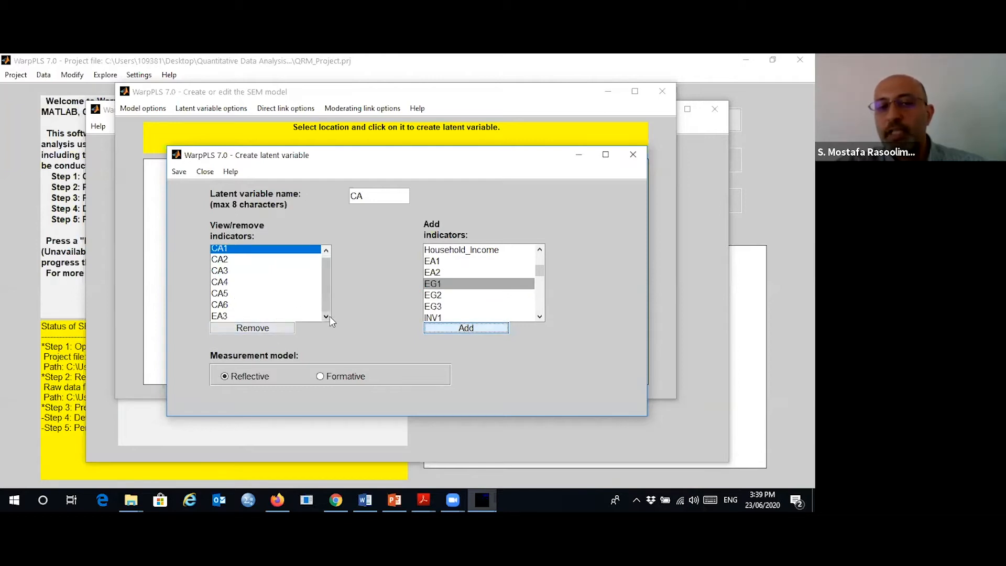
click(219, 316)
click(256, 328)
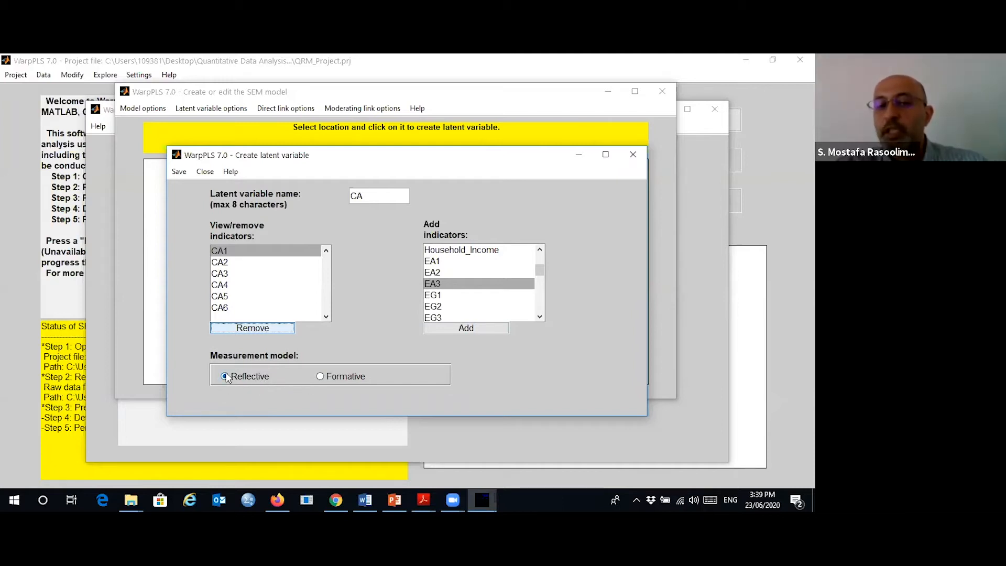
Step: Save the CA latent variable with a reflective measurement model and move it slightly right and down on the canvas
click(320, 384)
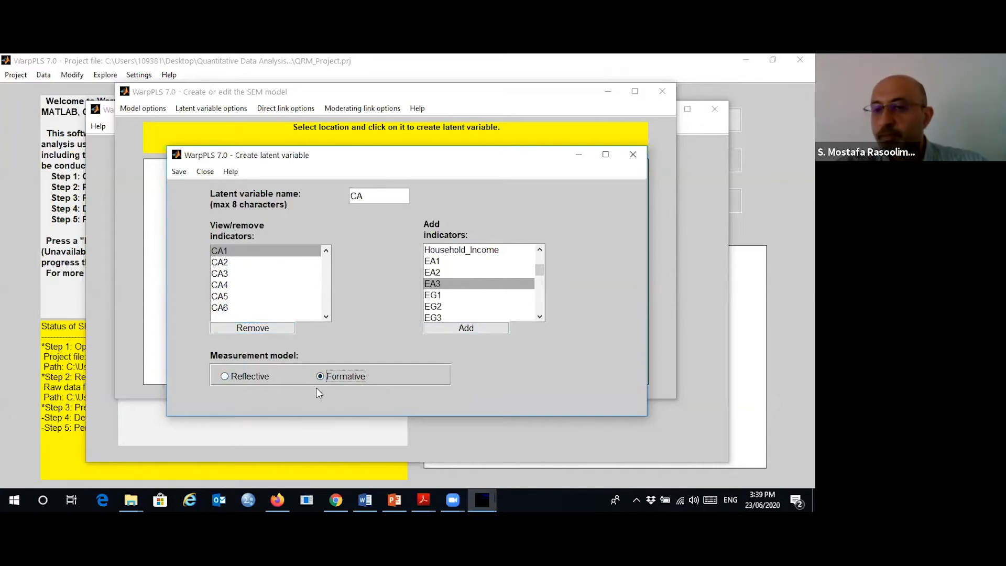
click(225, 377)
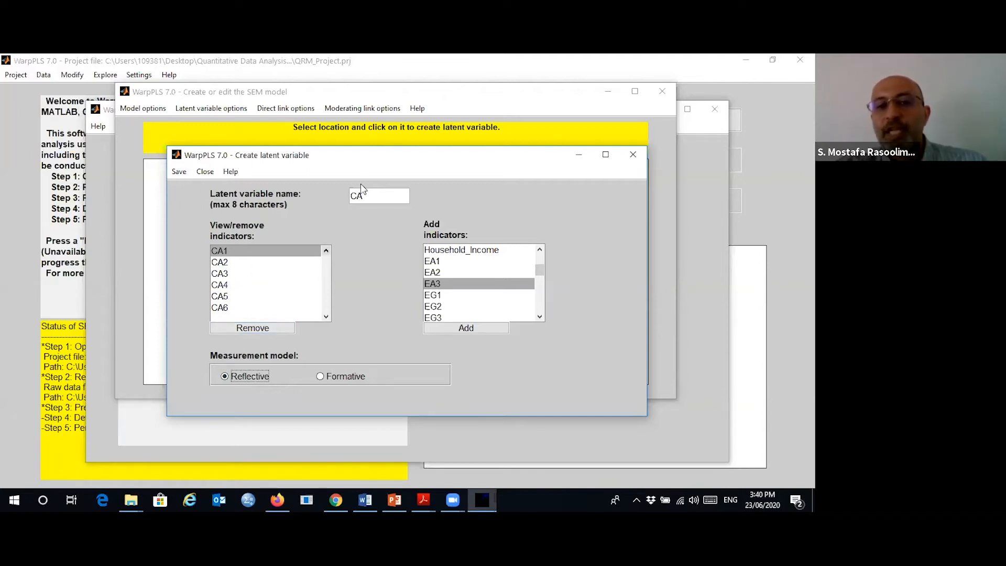
click(178, 173)
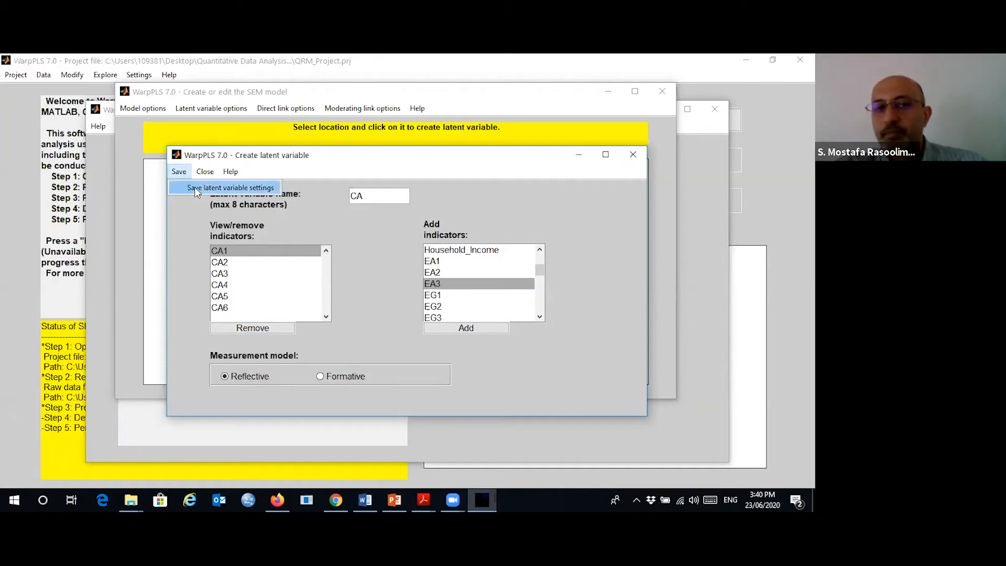
click(195, 188)
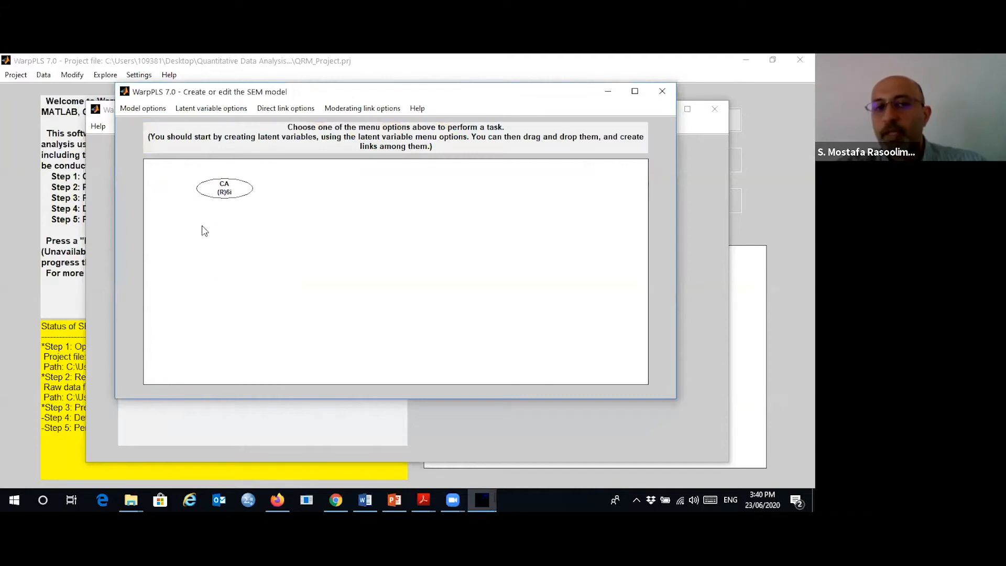
drag(223, 195, 258, 206)
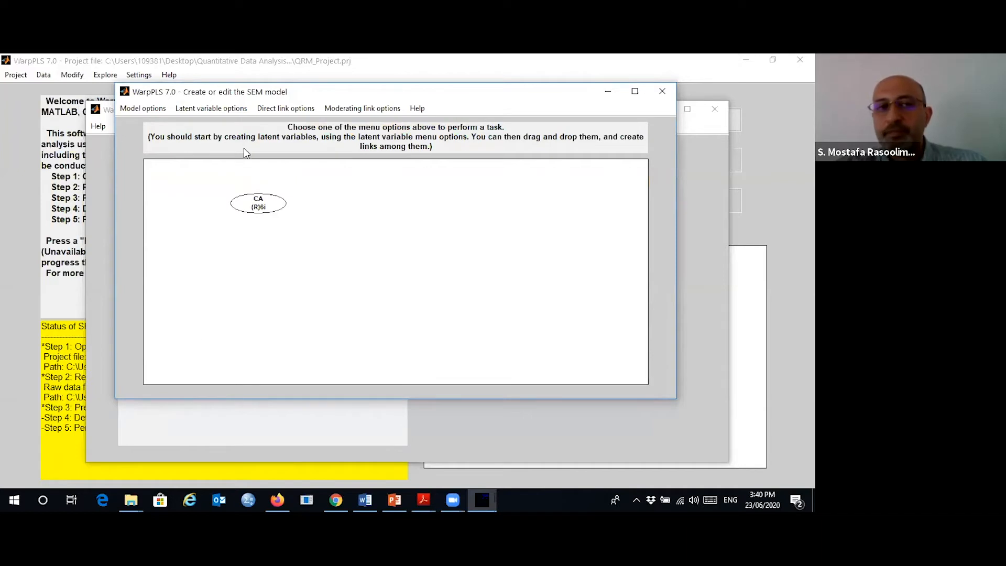
Step: Create a second latent variable just below CA on the model canvas and name it EG
click(213, 108)
click(222, 125)
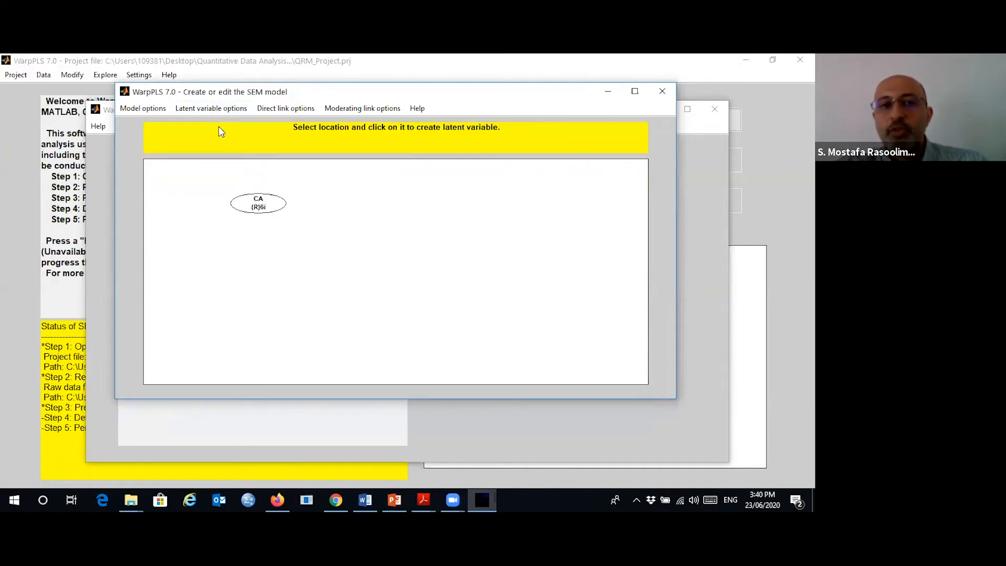
click(274, 237)
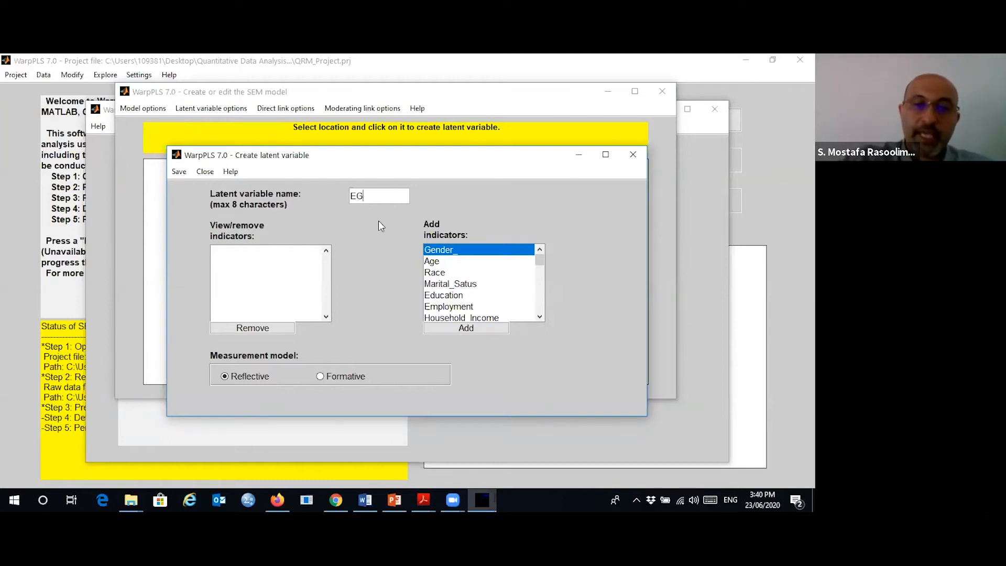
Step: Add the indicators EG1, EG2 and EG3 to the EG latent variable
click(540, 302)
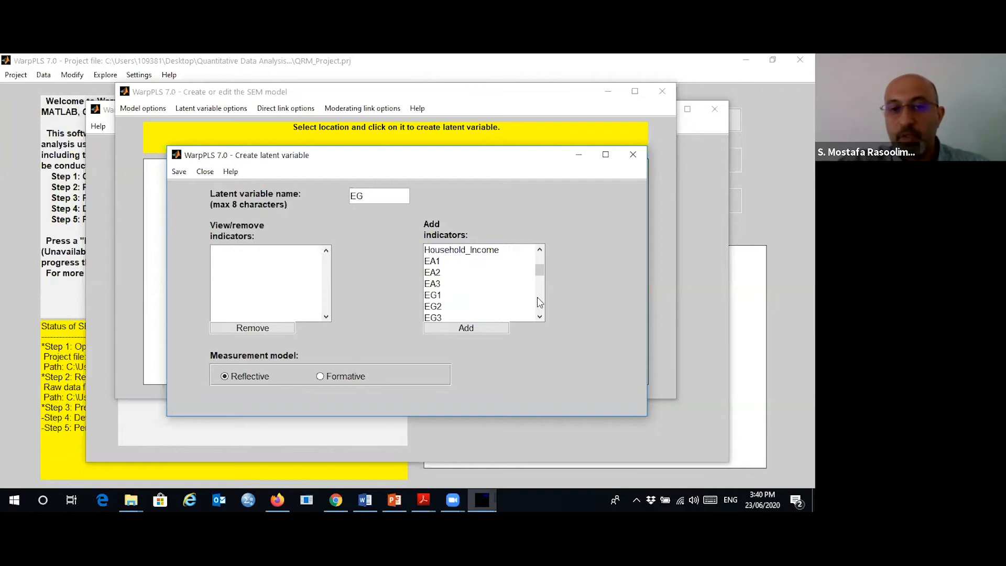
click(440, 295)
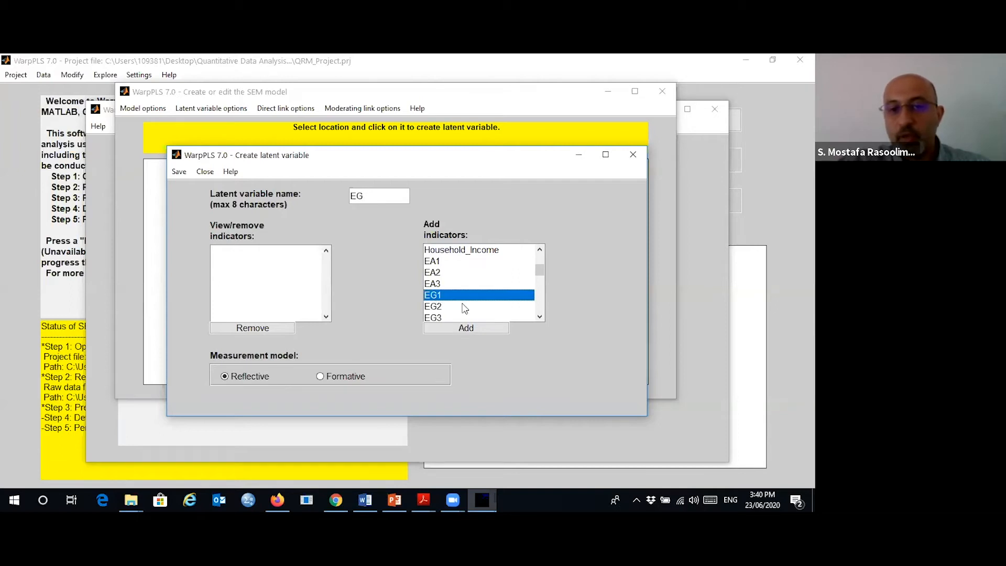
click(489, 326)
click(490, 327)
click(490, 327)
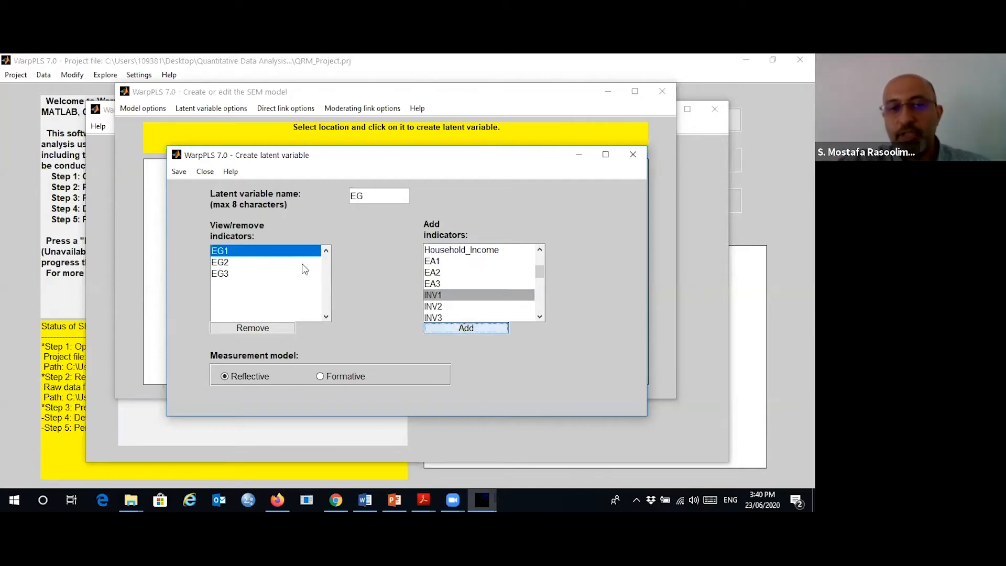
Step: Save the EG latent variable and create a third latent variable named EAT just below it on the model canvas
click(178, 172)
click(190, 188)
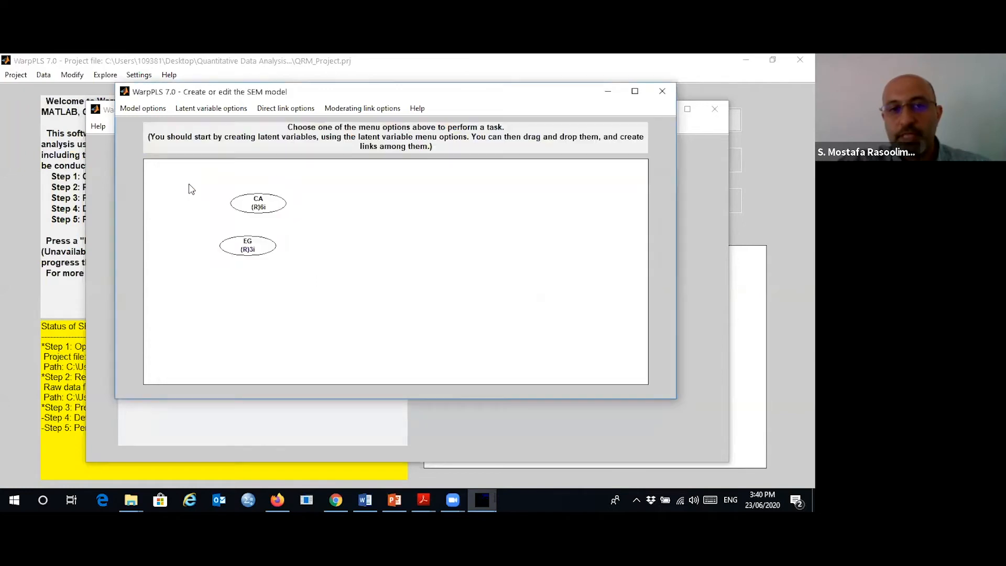
click(205, 110)
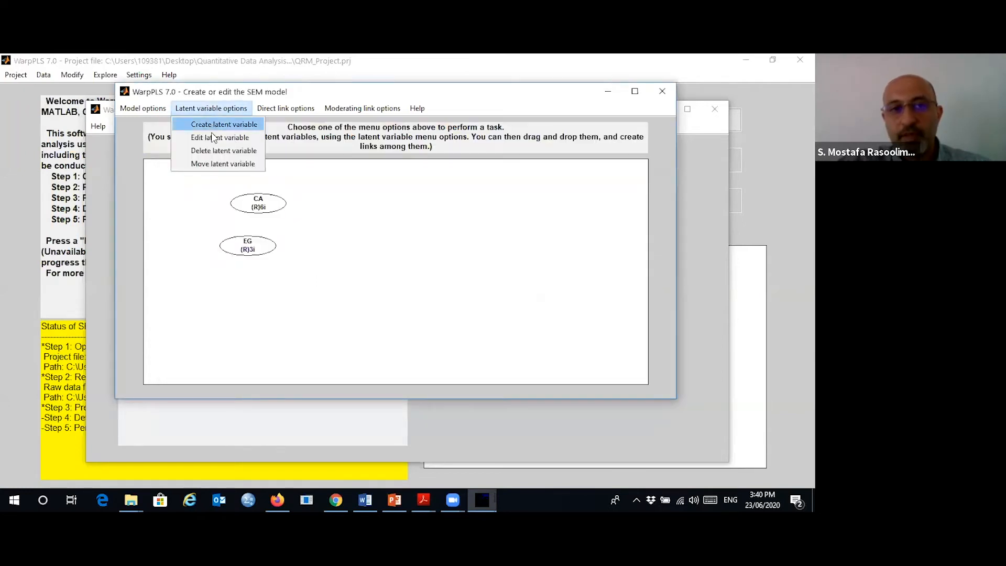
click(212, 125)
click(258, 292)
double_click(360, 195)
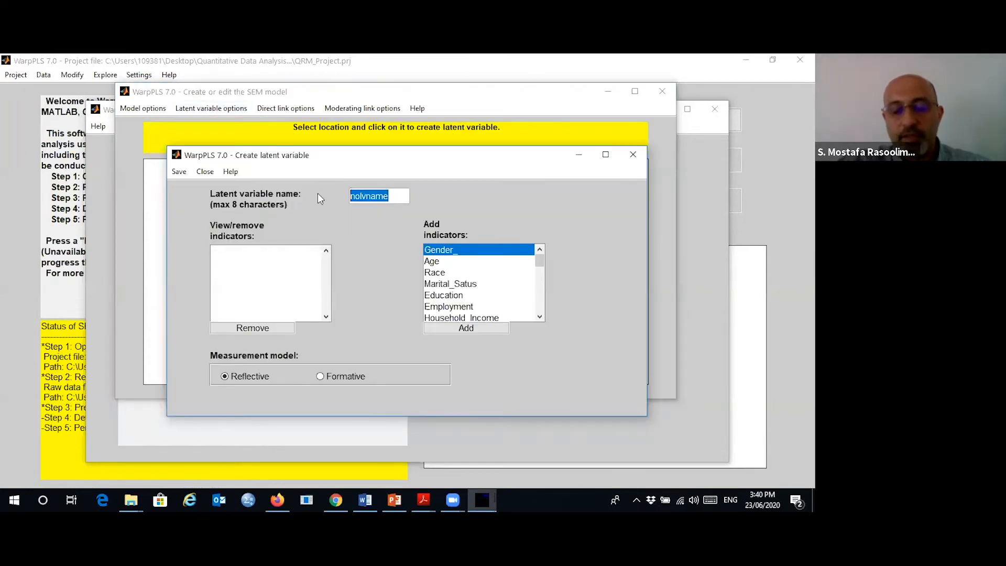
text(C)
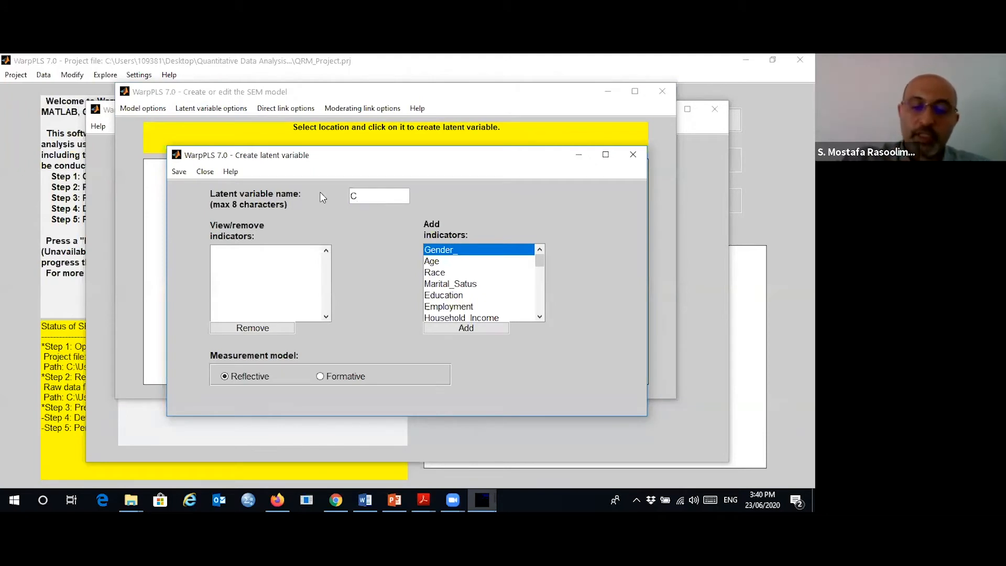
key(BackSpace)
text(EA)
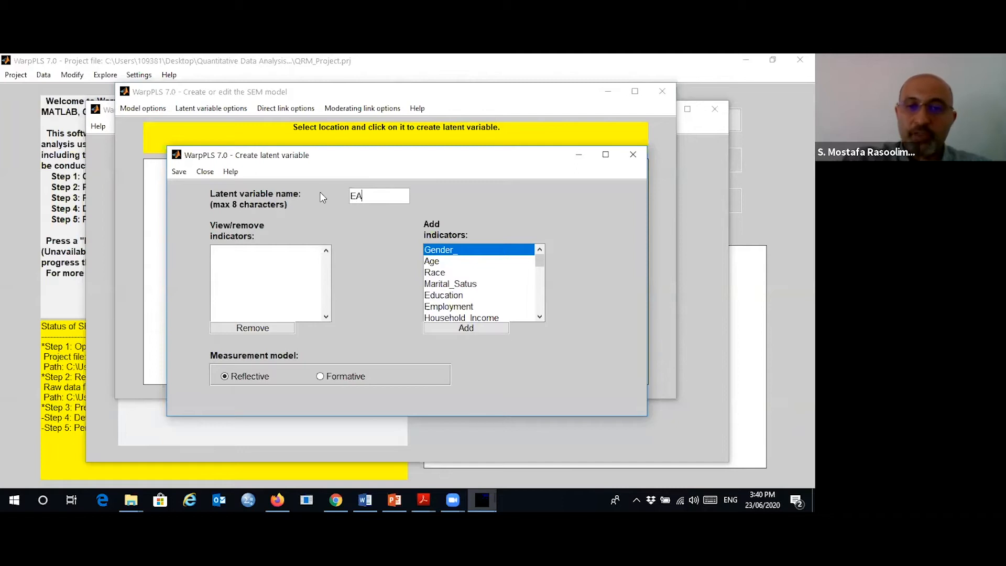
Step: Add the indicators EA1, EA2 and EA3 to the EAT latent variable and save it as reflective
click(540, 317)
click(540, 317)
click(540, 317)
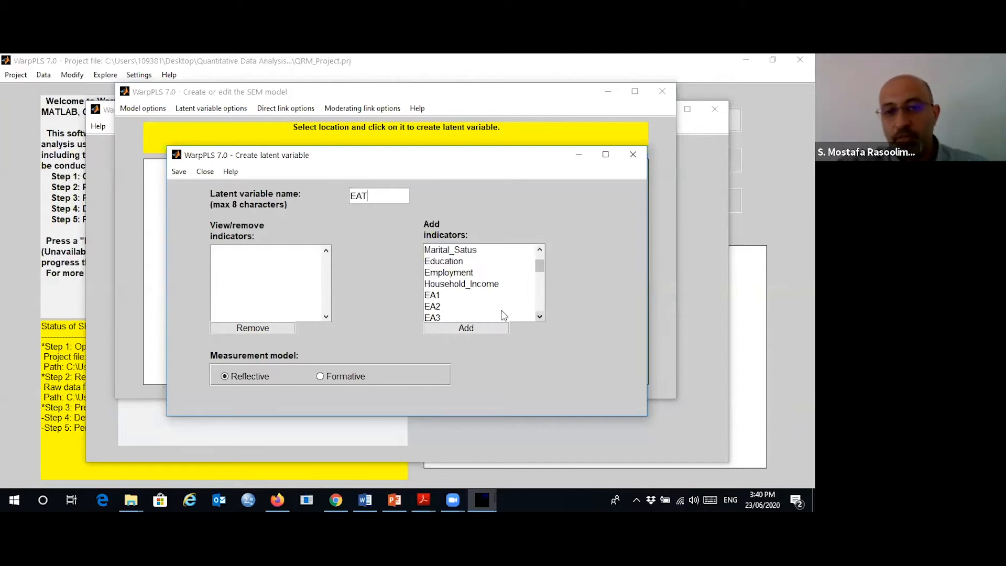
click(440, 295)
click(472, 327)
click(473, 326)
click(473, 327)
click(180, 173)
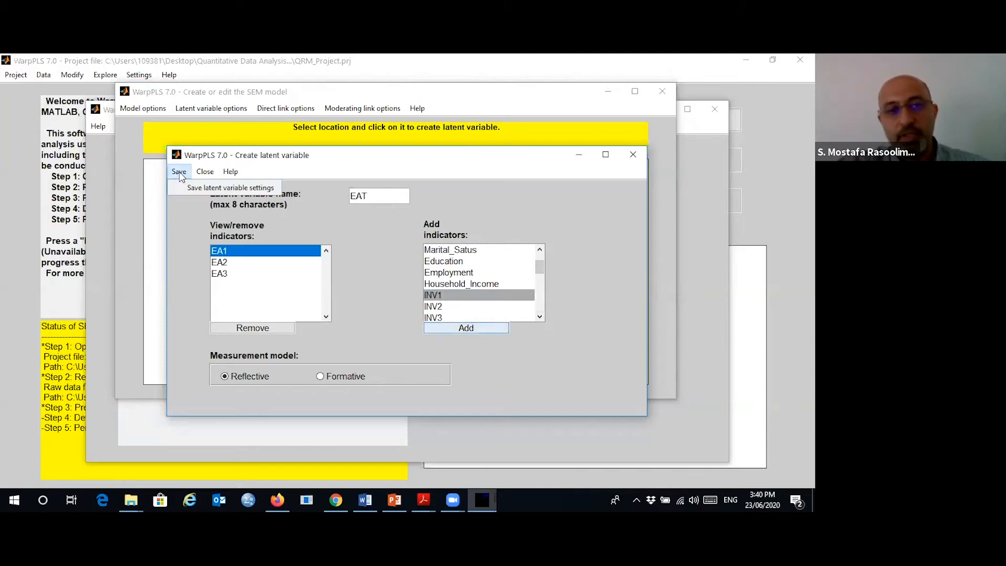
click(193, 188)
Step: Create a fourth latent variable just below EAT on the model canvas and name it INV
click(225, 109)
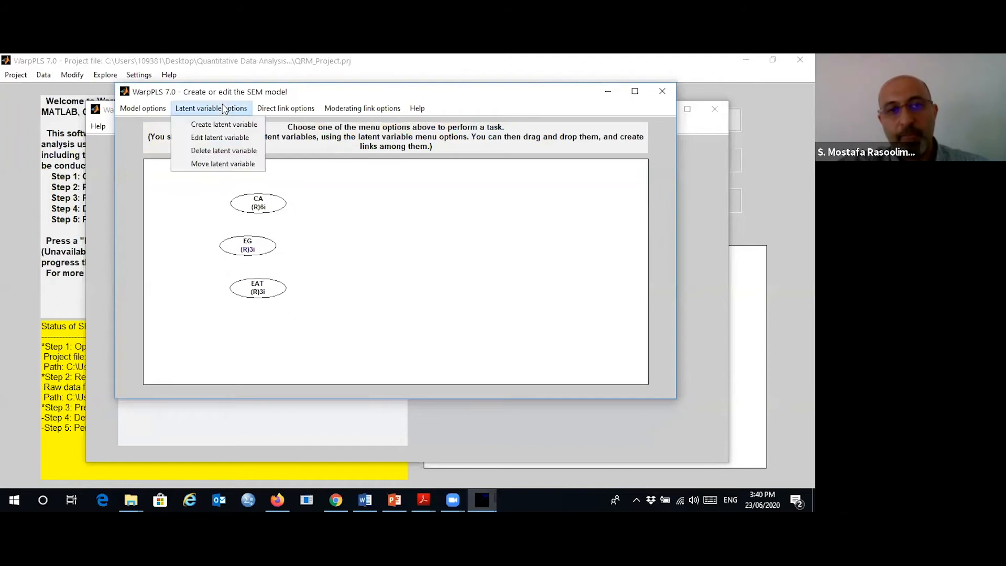
click(225, 124)
click(253, 337)
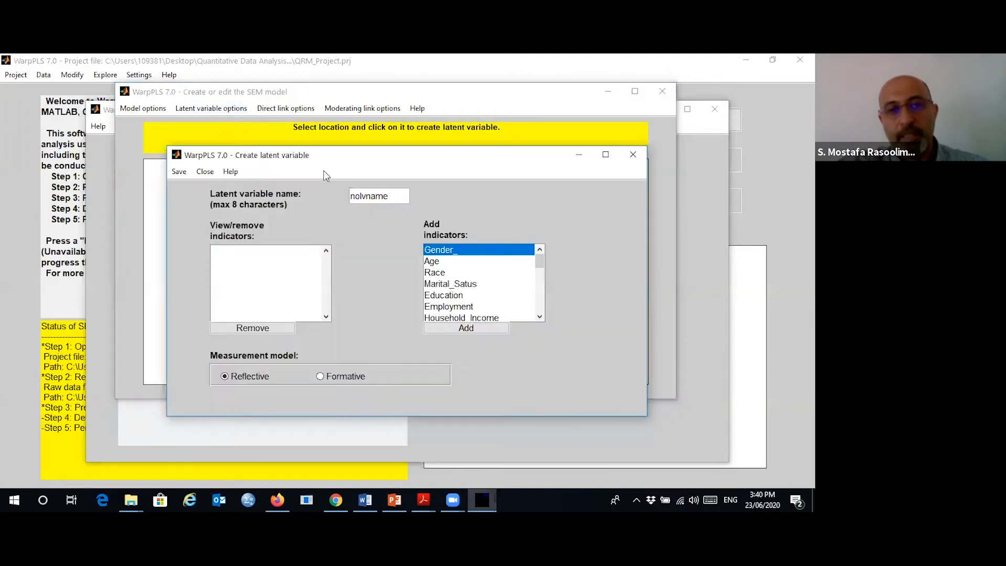
drag(396, 198, 342, 194)
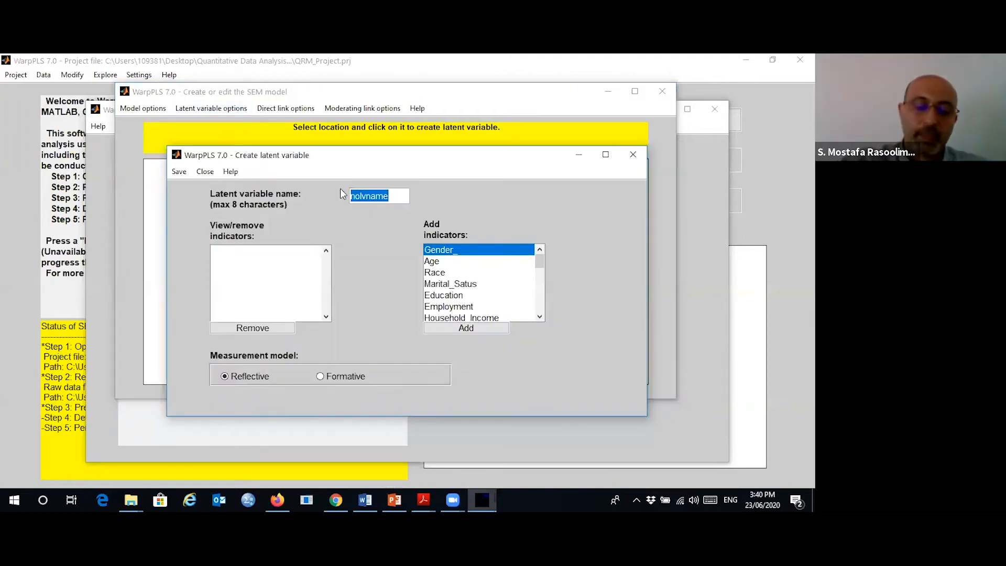
text(INV)
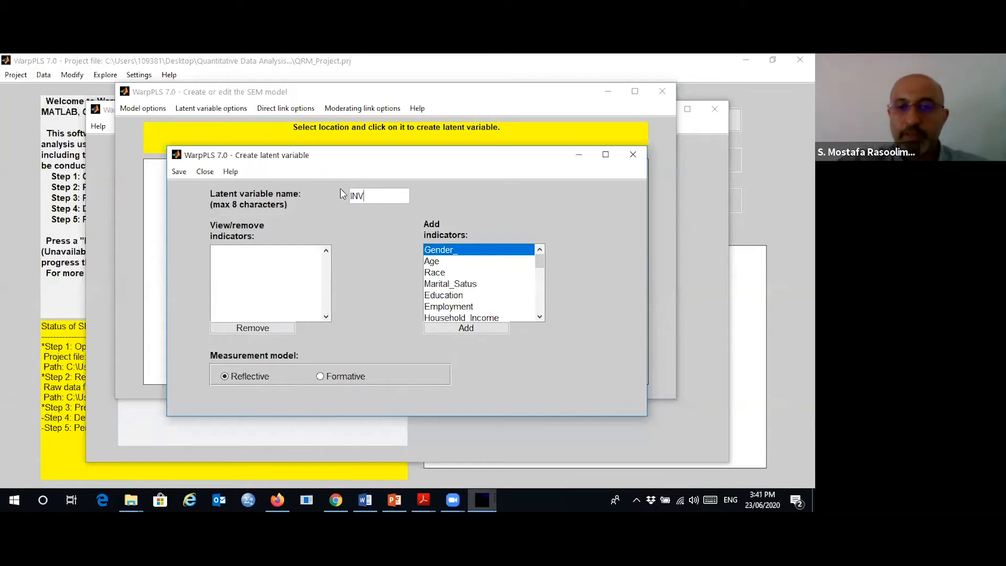
Step: Add the indicators INV1, INV2, INV3 and INV4 to the INV latent variable and save it as reflective
click(540, 316)
click(540, 316)
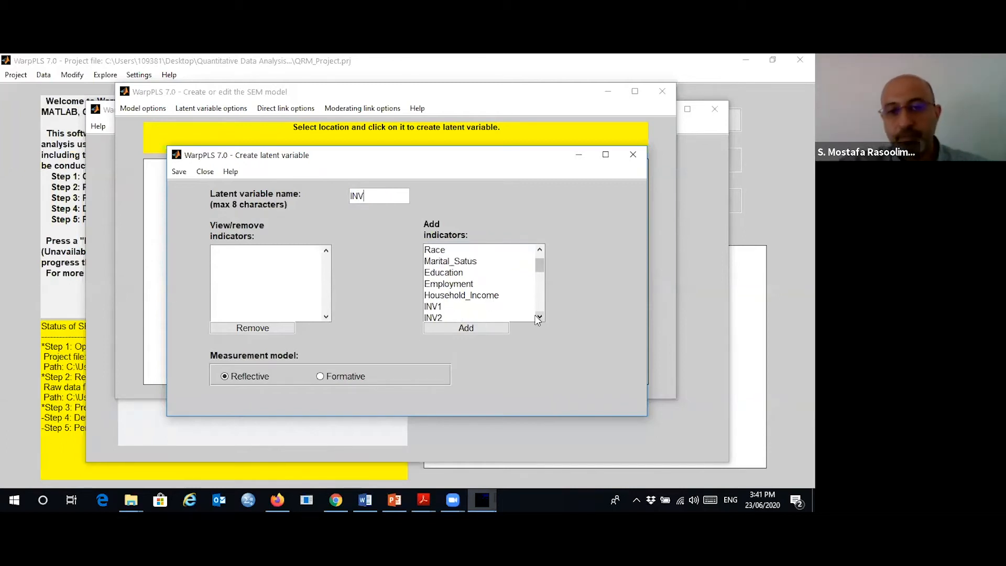
click(434, 307)
click(453, 327)
click(455, 327)
click(455, 327)
click(455, 327)
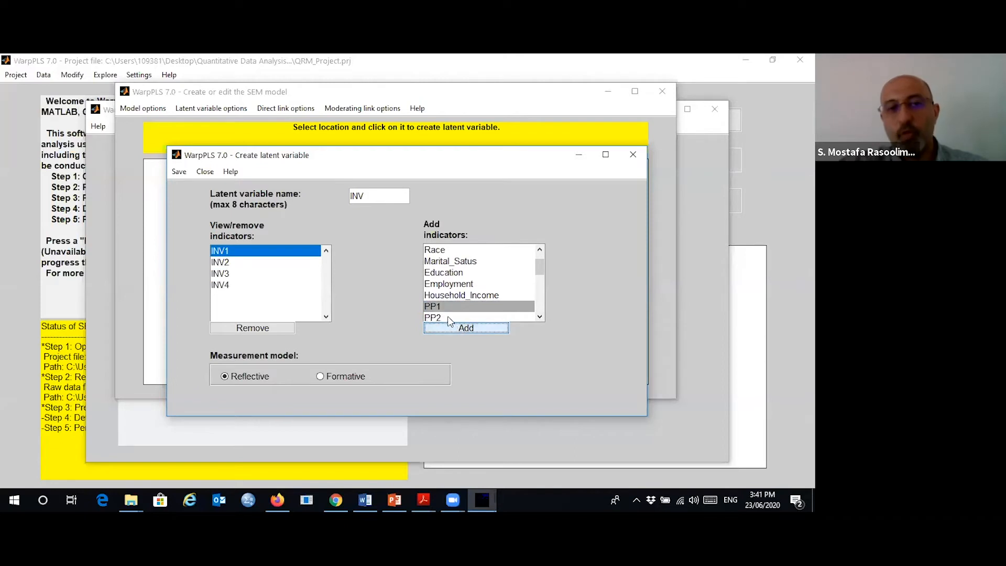
click(181, 172)
click(222, 188)
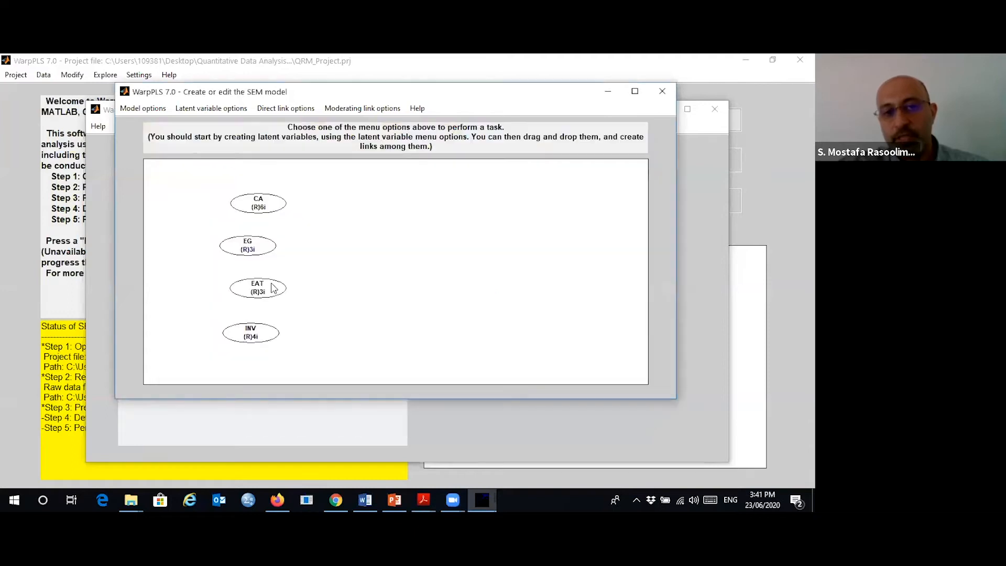
Step: Shift INV, EAT and EG slightly right and CA slightly up to line up the four latent variables in a column
drag(262, 336, 280, 337)
drag(259, 291, 267, 292)
drag(248, 248, 263, 249)
mouse_move(259, 206)
mouse_down()
mouse_move(383, 264)
mouse_move(310, 191)
mouse_move(434, 227)
mouse_move(385, 186)
mouse_move(412, 229)
mouse_move(304, 197)
mouse_move(259, 204)
mouse_up()
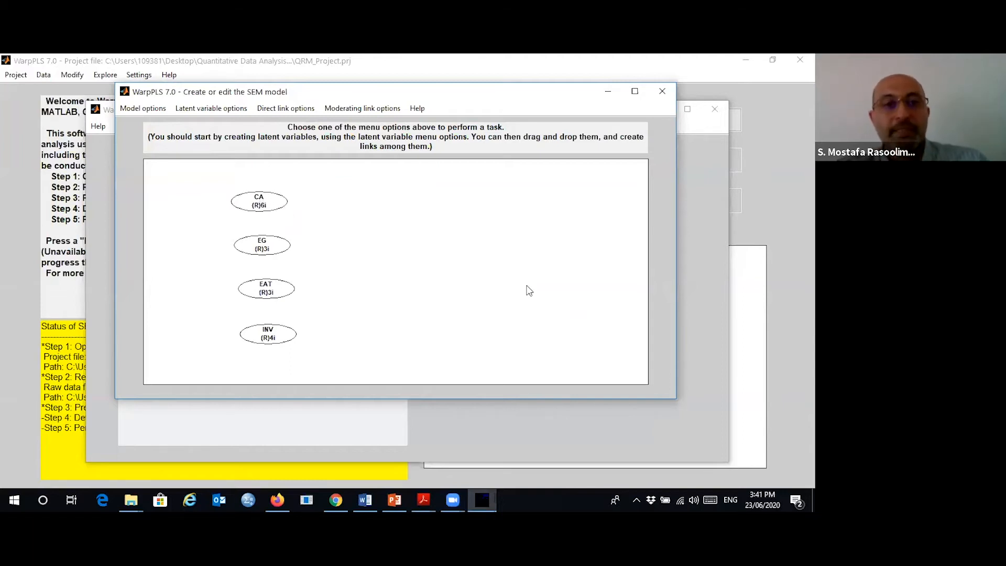
Step: Create a fifth latent variable well to the right of the CA, EG, EAT and INV column and name it SUP
click(219, 109)
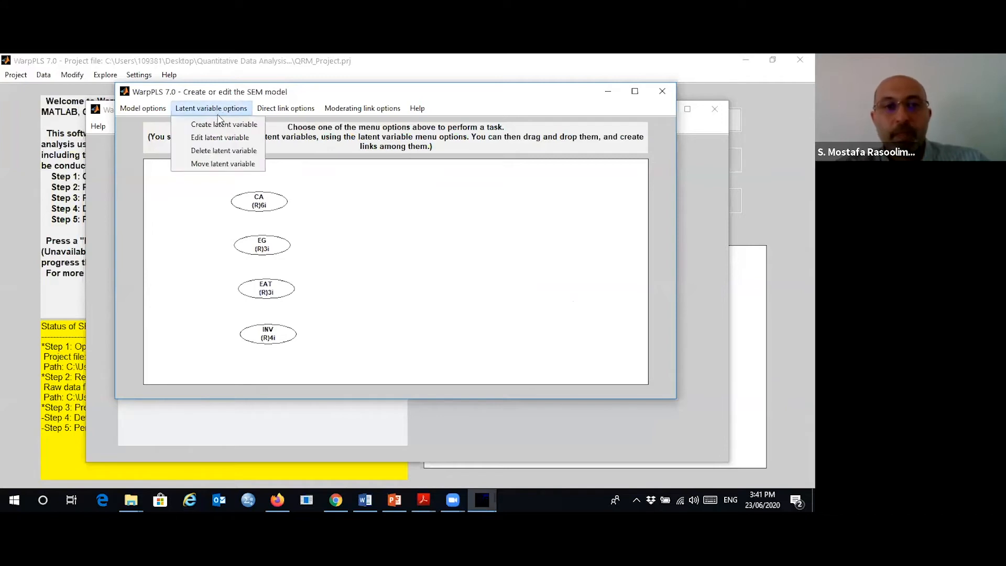
click(220, 123)
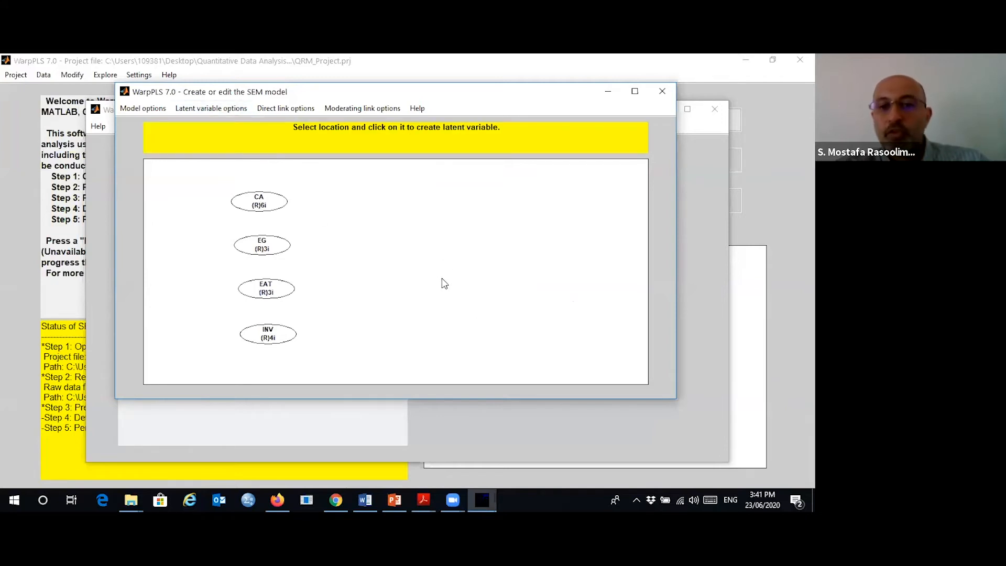
click(444, 283)
double_click(400, 199)
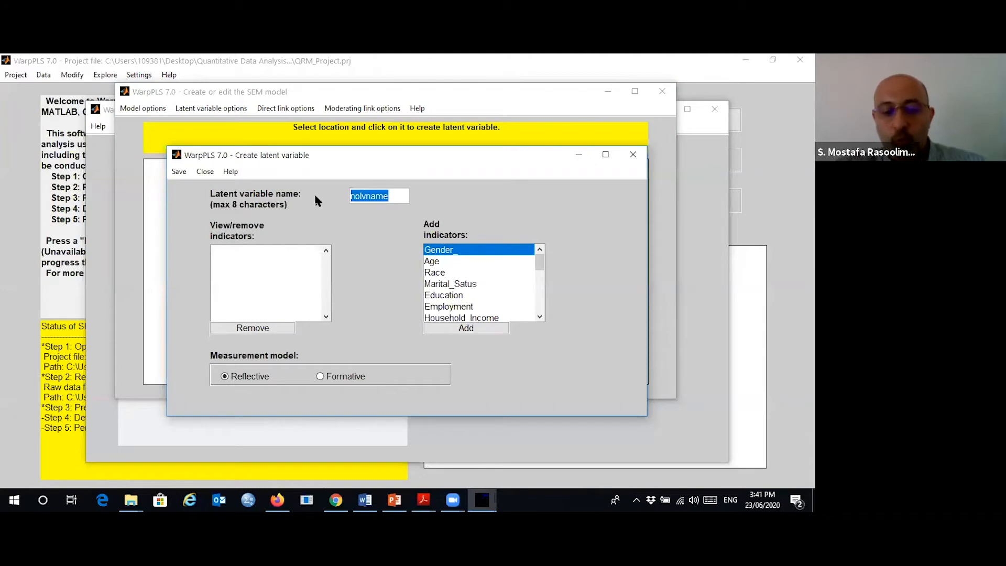
text(SUP)
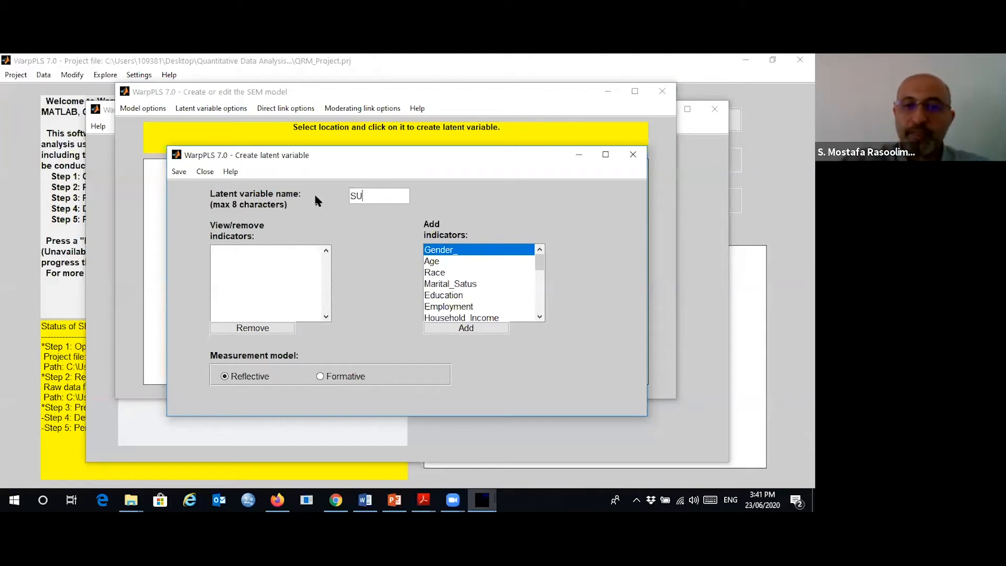
Step: Add the indicators SUP1 to SUP7 to the SUP latent variable and save it as reflective
click(543, 316)
click(542, 315)
click(543, 316)
click(543, 316)
click(543, 316)
click(543, 316)
click(543, 316)
click(543, 316)
click(543, 316)
click(542, 316)
click(543, 316)
click(542, 316)
click(543, 316)
drag(435, 298, 451, 317)
click(465, 328)
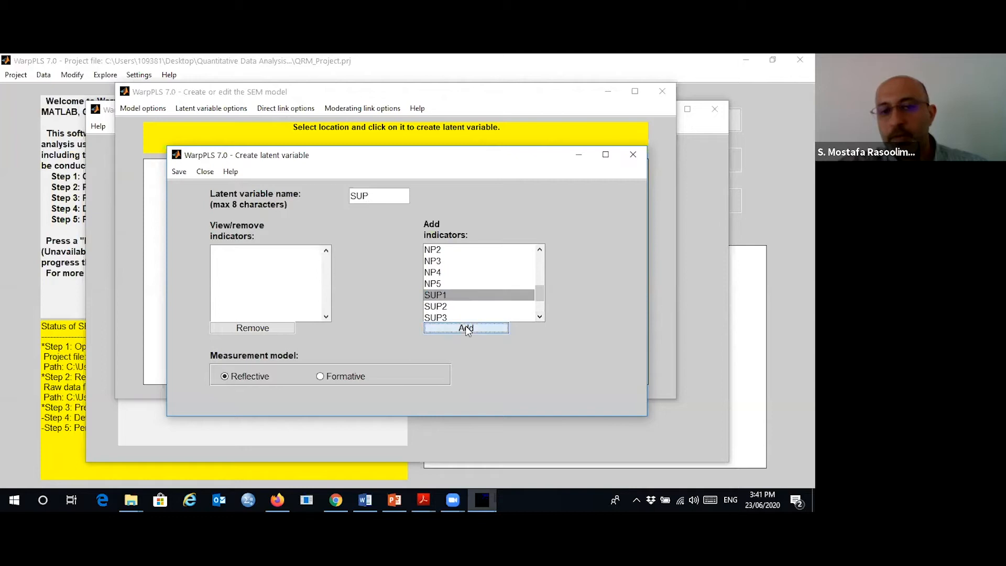
click(465, 325)
click(466, 325)
click(465, 325)
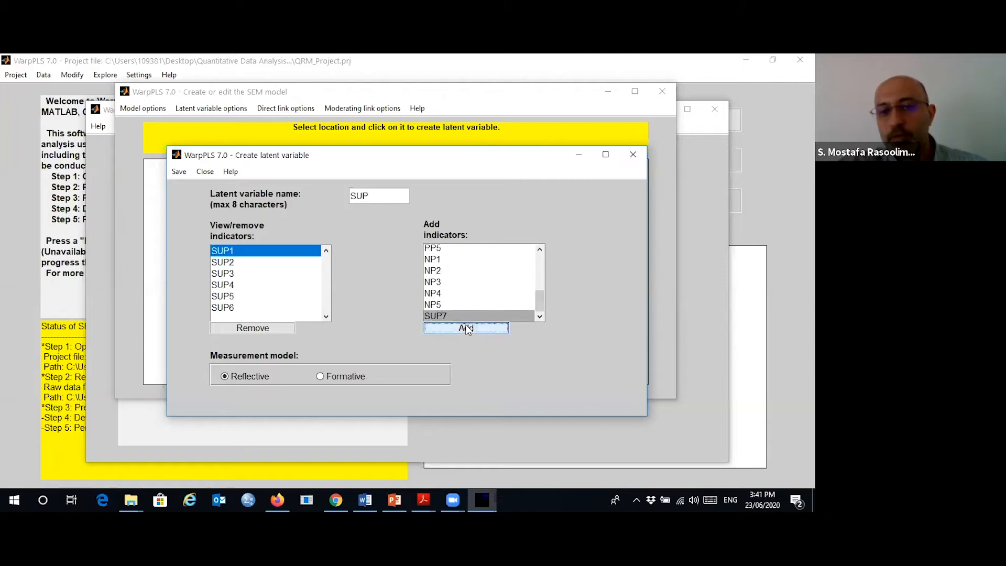
click(465, 325)
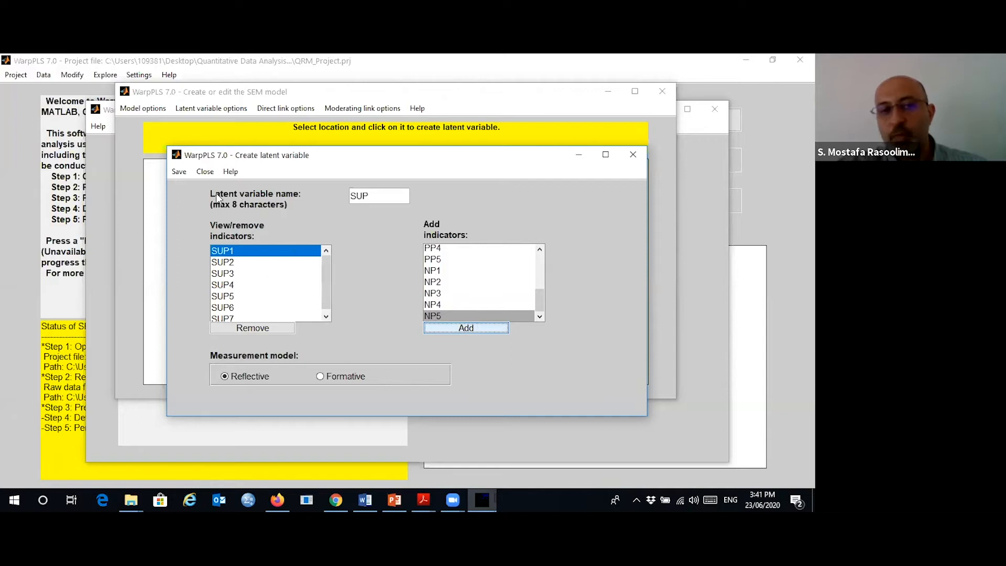
click(179, 171)
Step: Move SUP up to about EG's height and shift CA and EG slightly right to align them with EAT
drag(446, 283, 457, 259)
drag(261, 206, 267, 206)
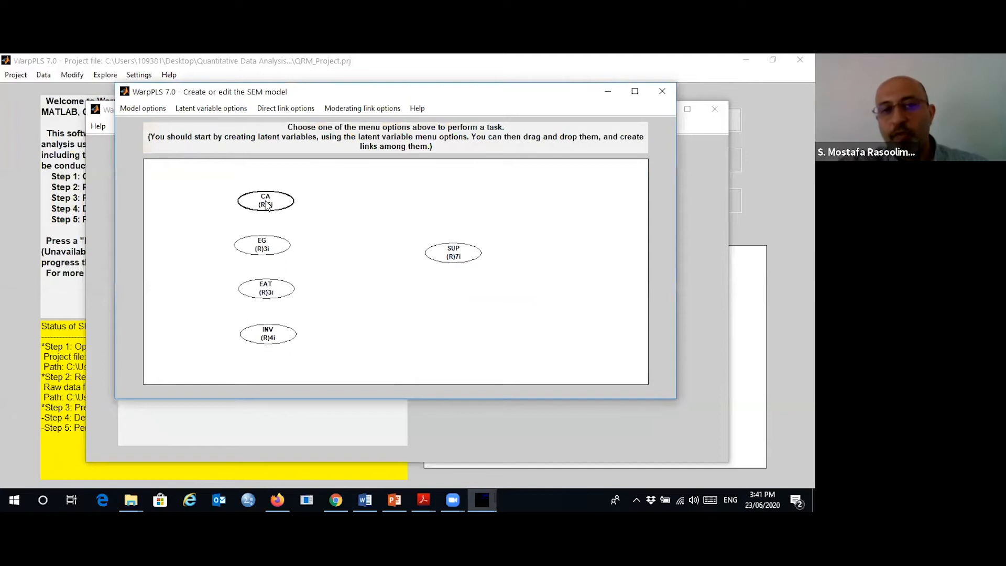
drag(263, 248, 267, 249)
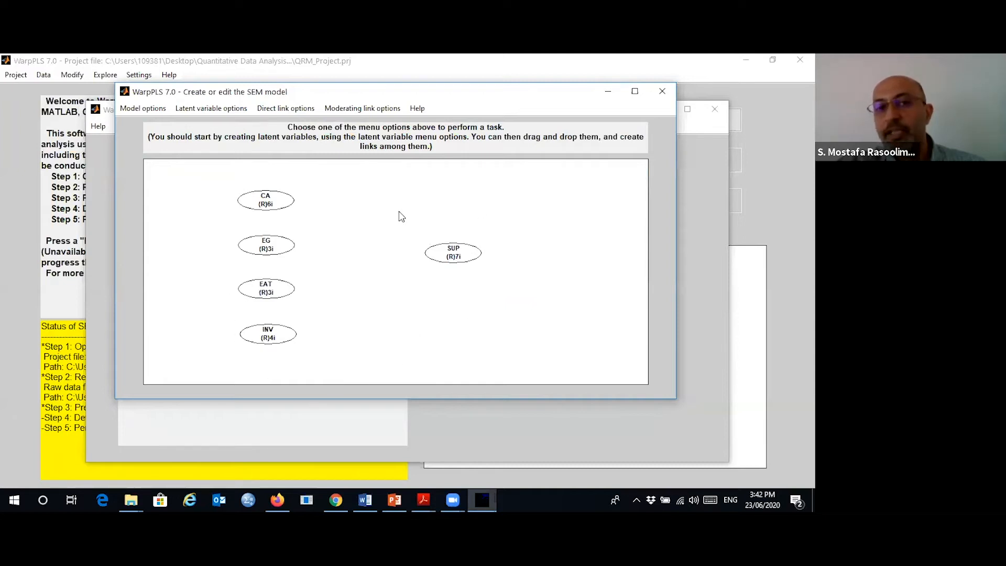
Step: Create direct links from CA to SUP and from EG to SUP
click(287, 111)
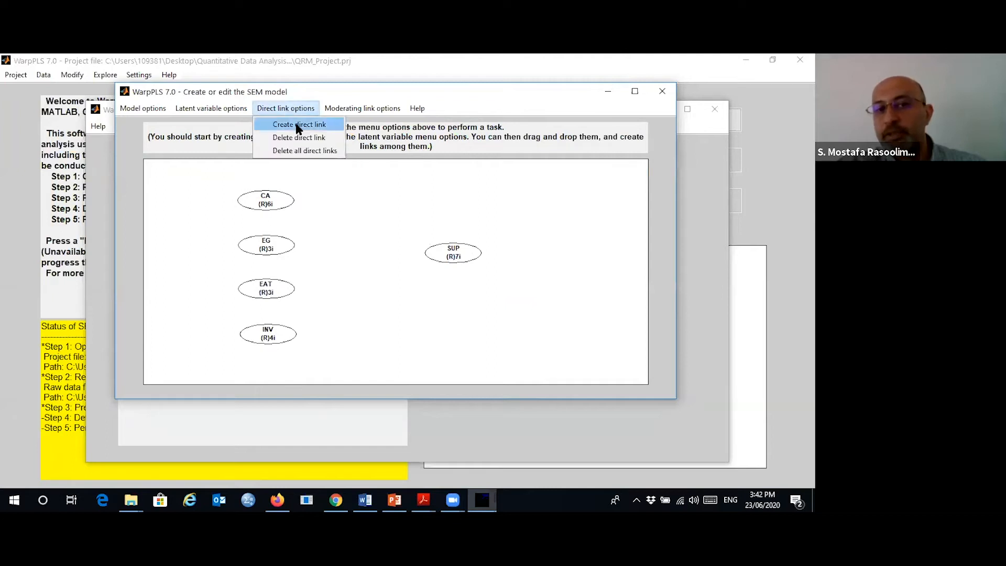
click(297, 126)
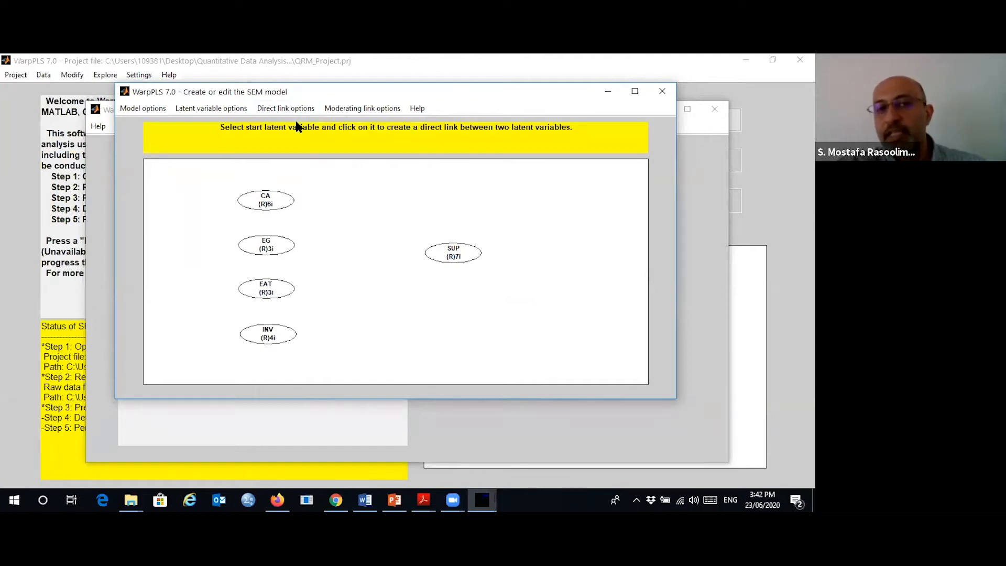
click(274, 201)
click(439, 249)
click(279, 108)
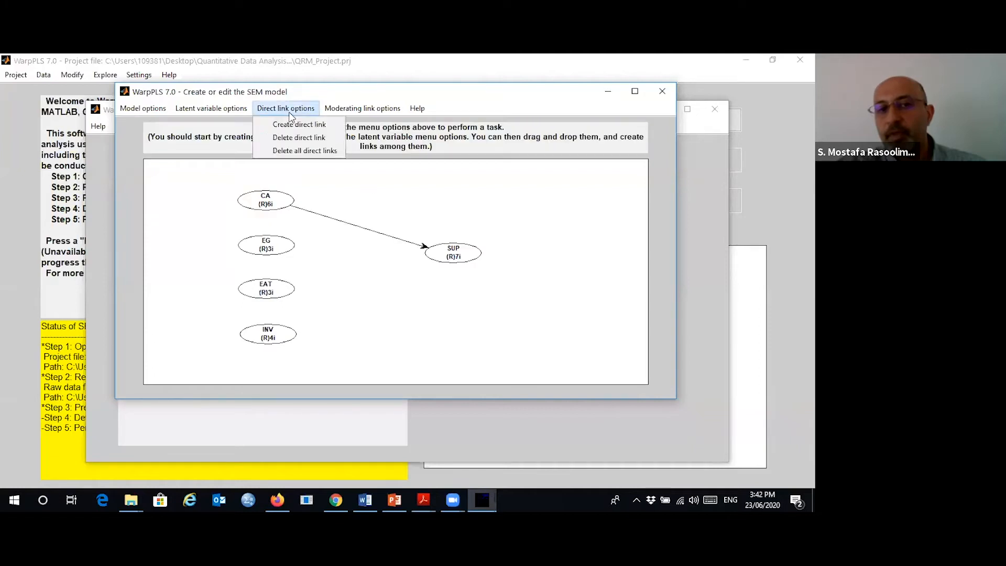
click(296, 125)
click(276, 246)
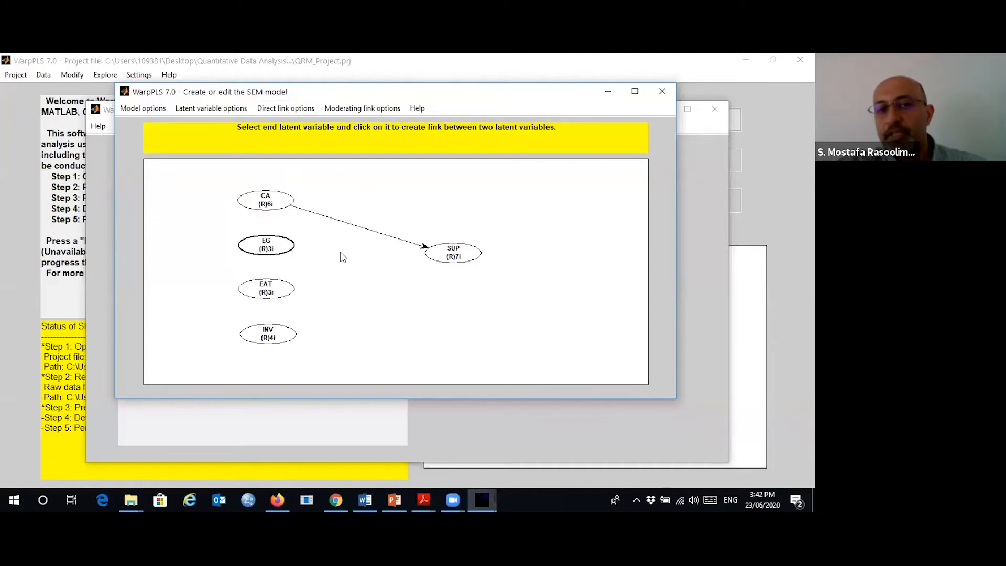
click(456, 255)
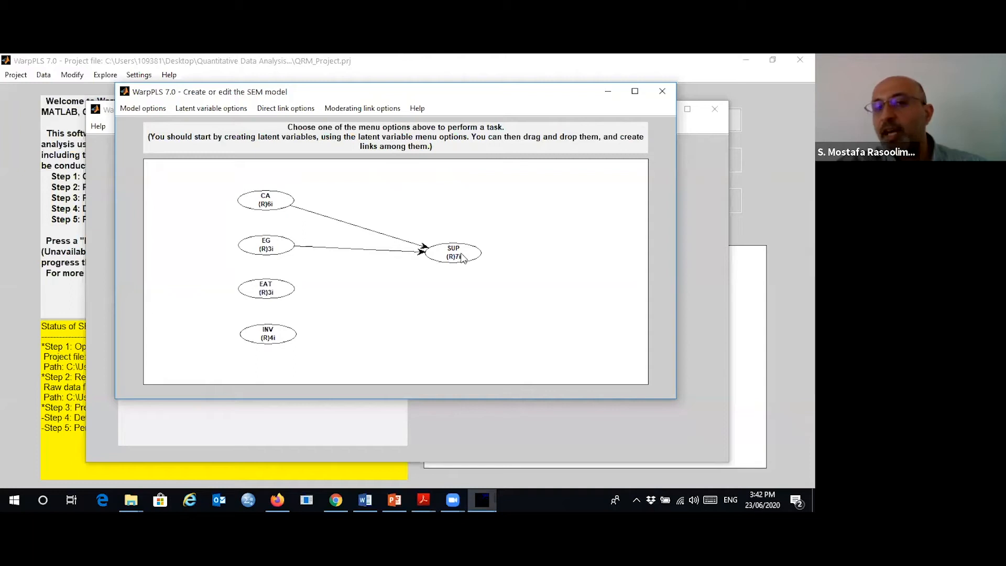
Step: Create direct links from EAT to SUP and from INV to SUP
click(292, 109)
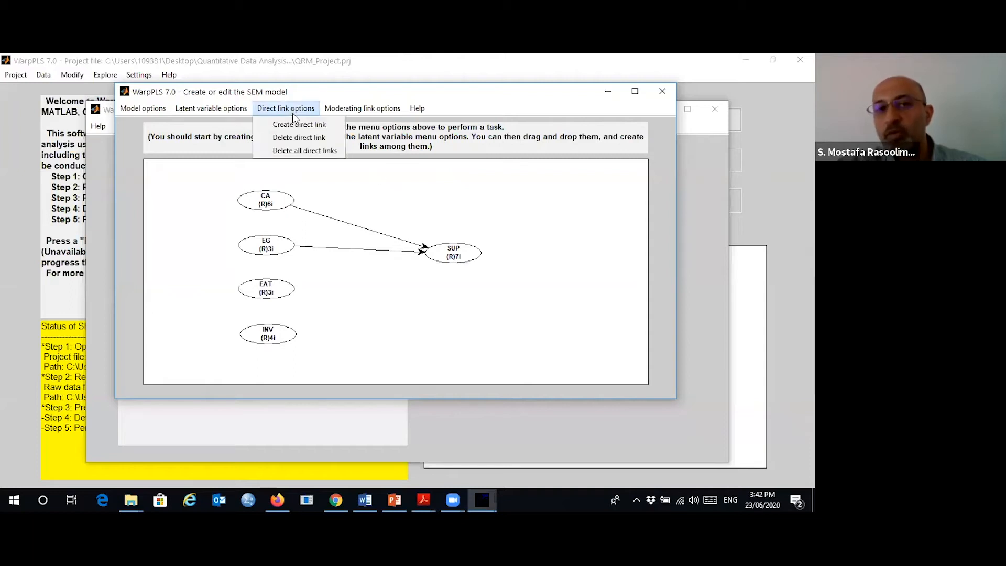
click(298, 125)
click(271, 290)
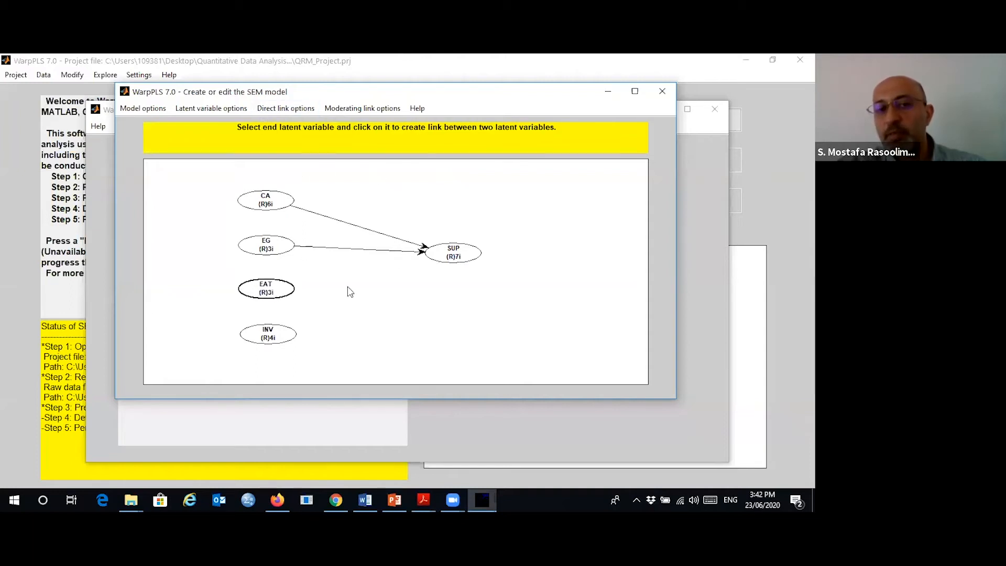
click(450, 256)
click(288, 108)
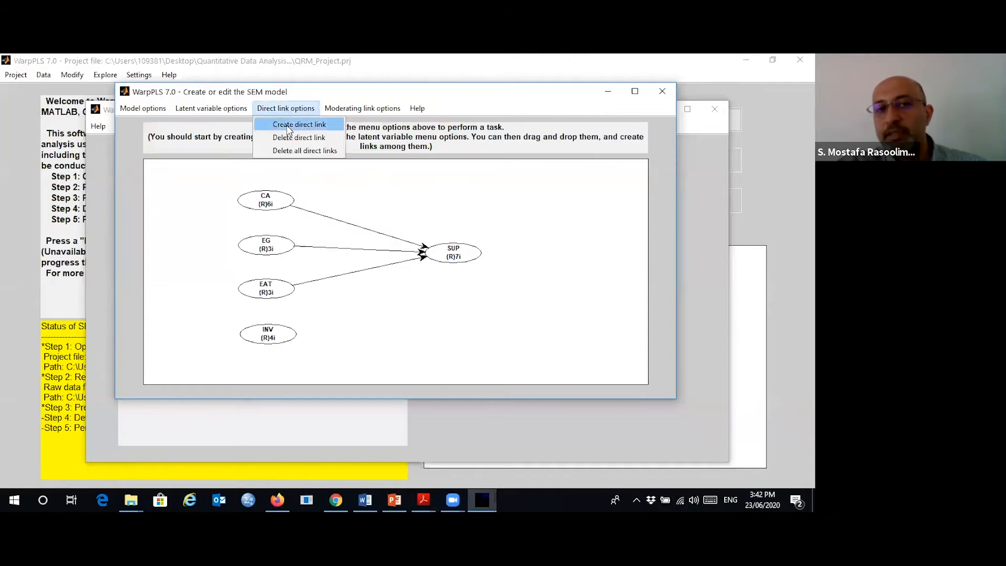
click(288, 126)
click(276, 336)
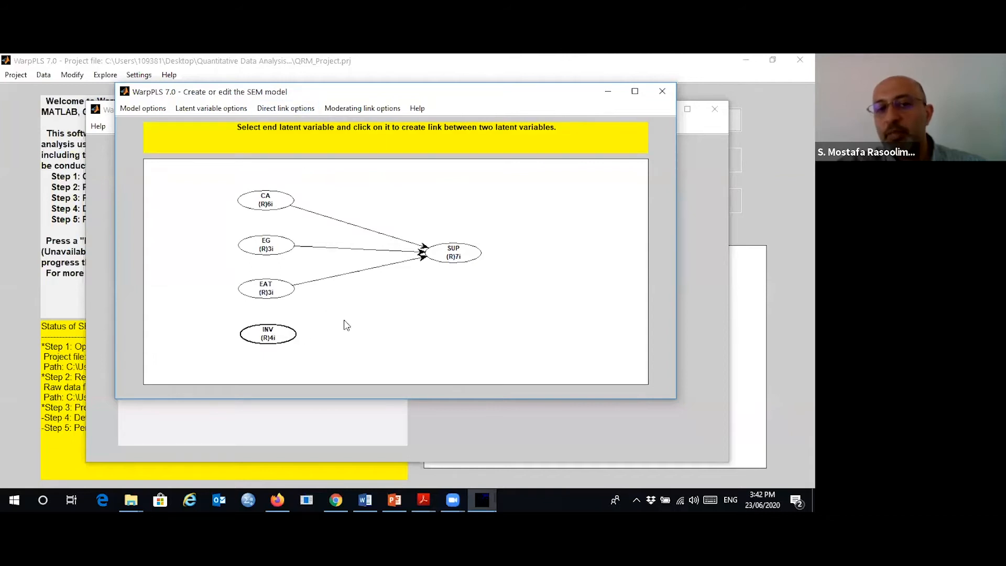
click(454, 259)
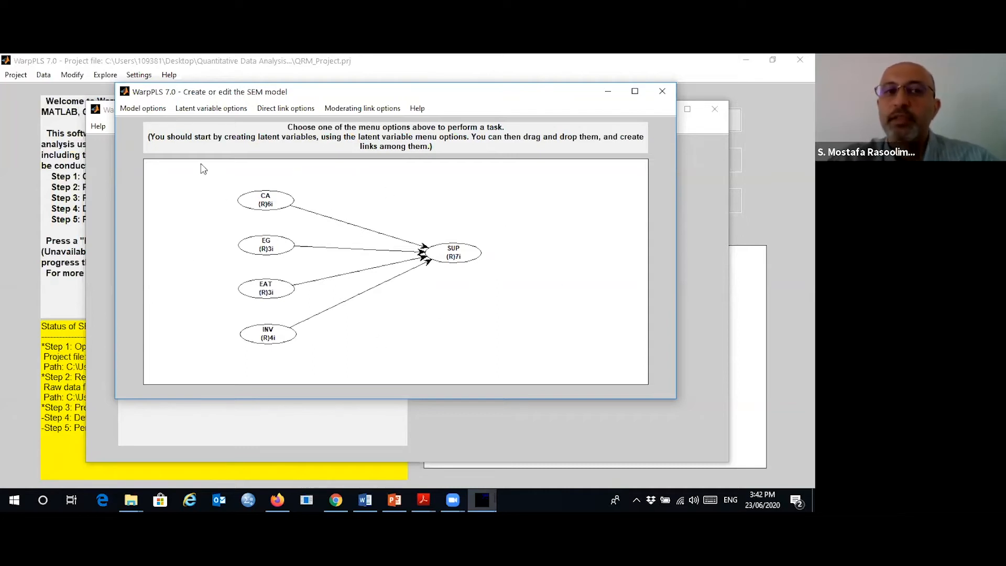
Step: Save and close the SEM model, acknowledging the model creation and default algorithm settings notices
click(145, 113)
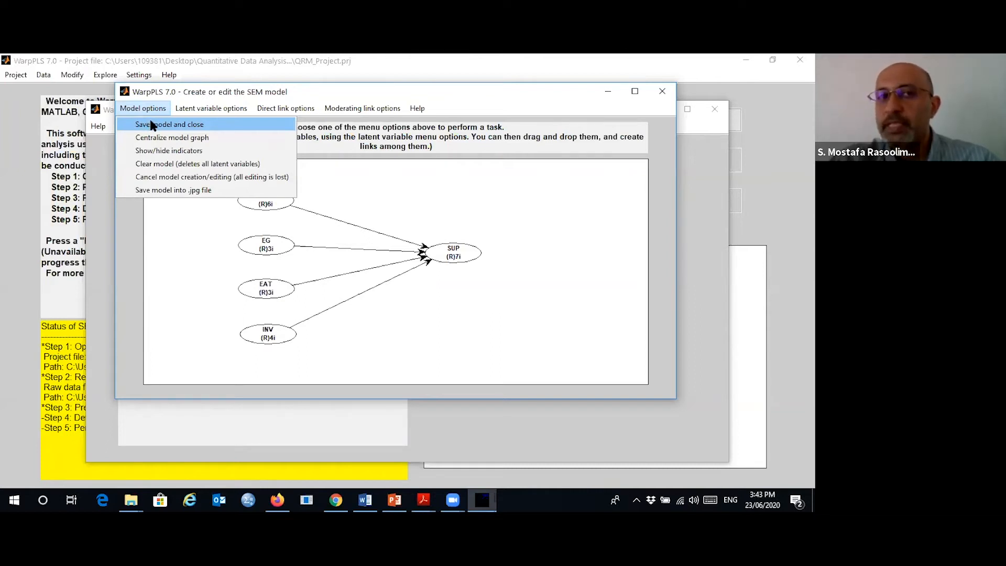
click(154, 126)
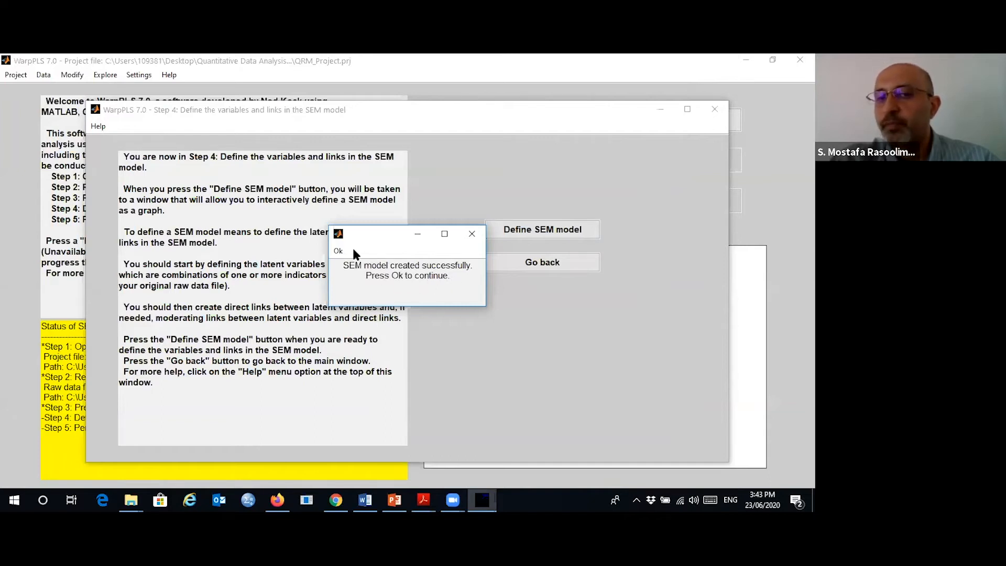
click(339, 251)
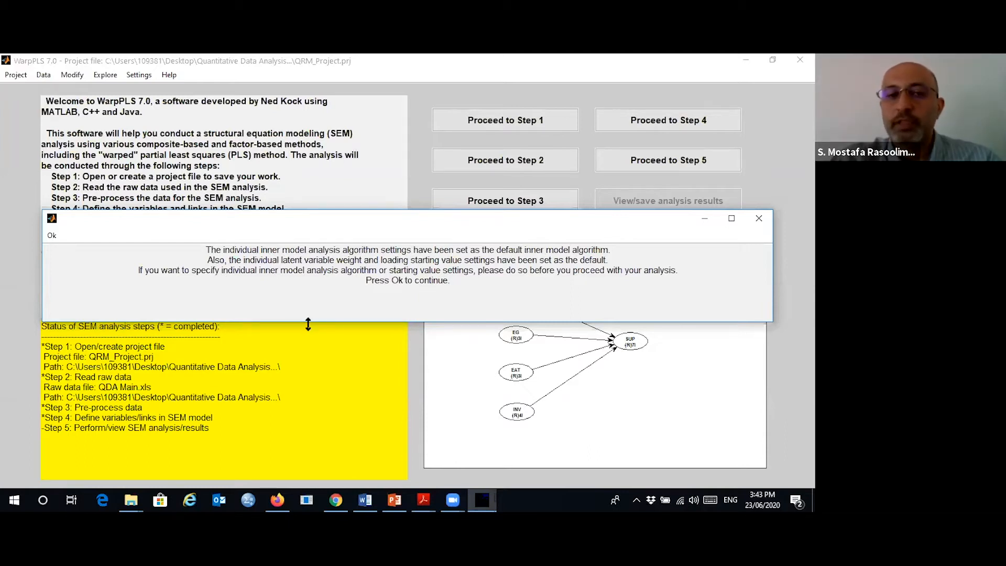
click(52, 236)
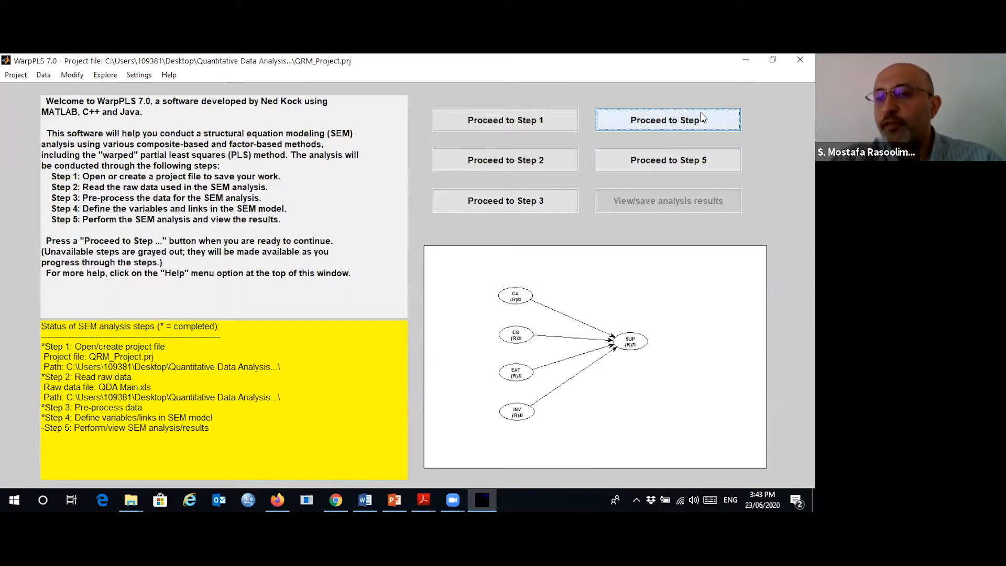
Step: Perform the SEM analysis in Step 5 and bring up the view options for correlations among latent variables and errors
click(639, 165)
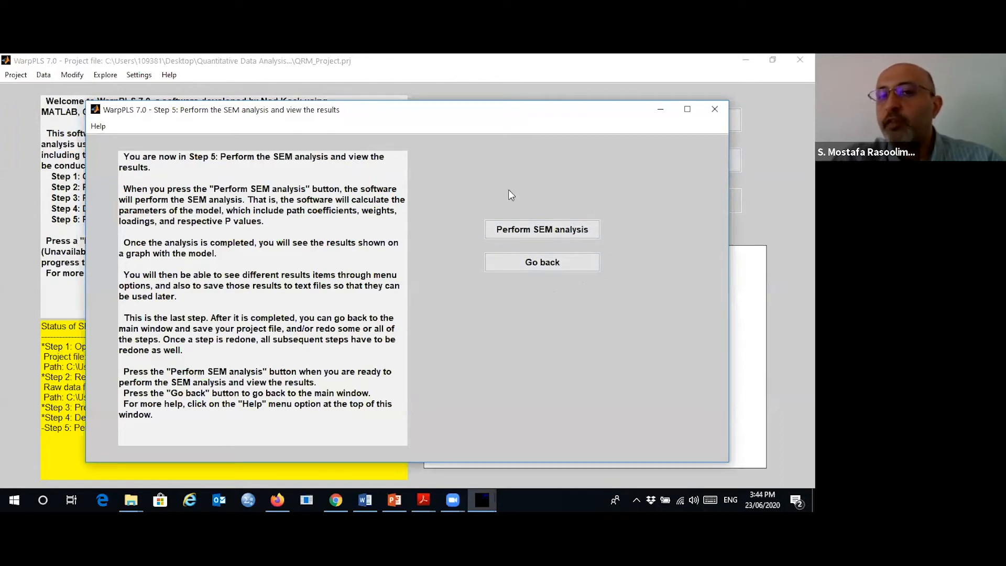
click(560, 230)
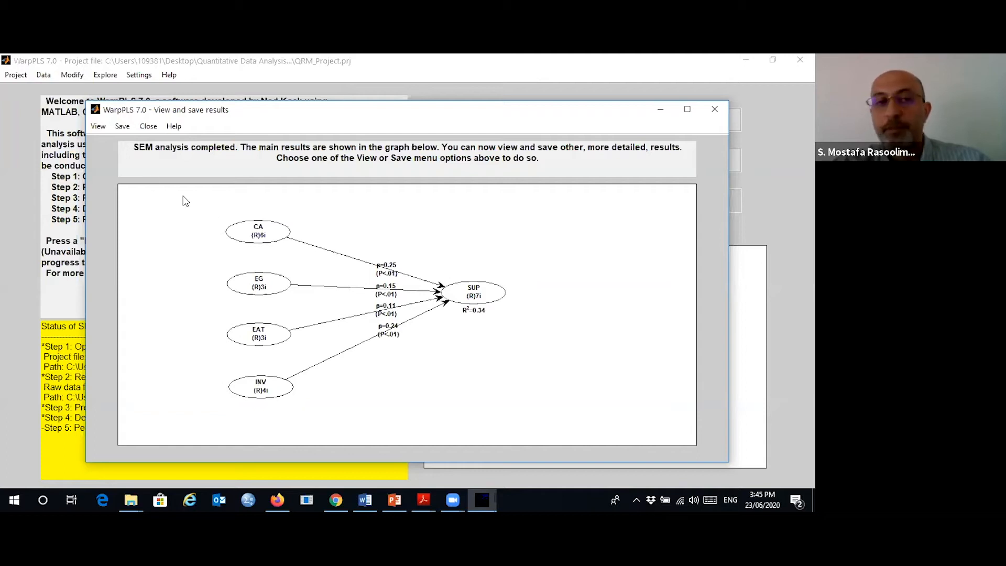
click(98, 126)
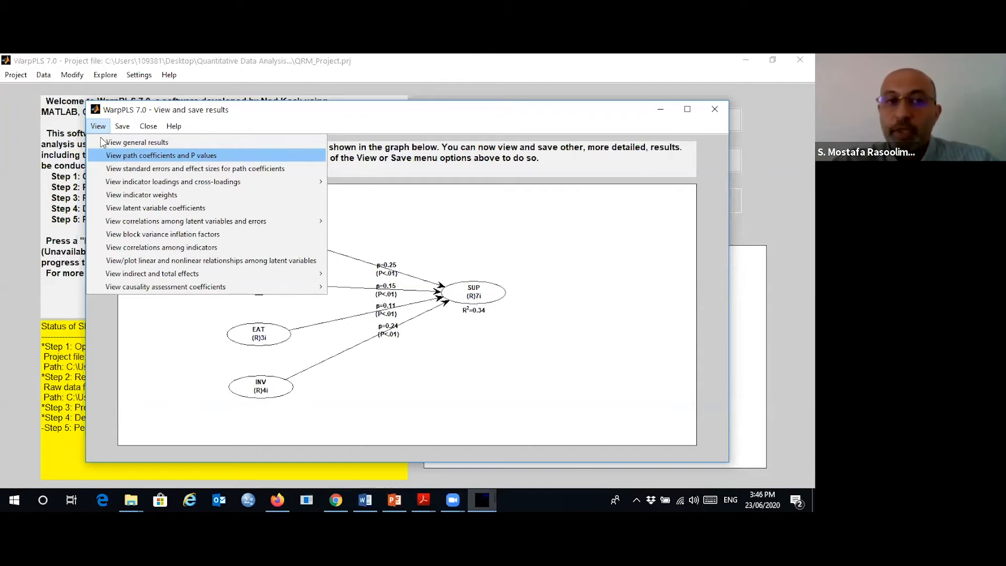
mouse_move(235, 221)
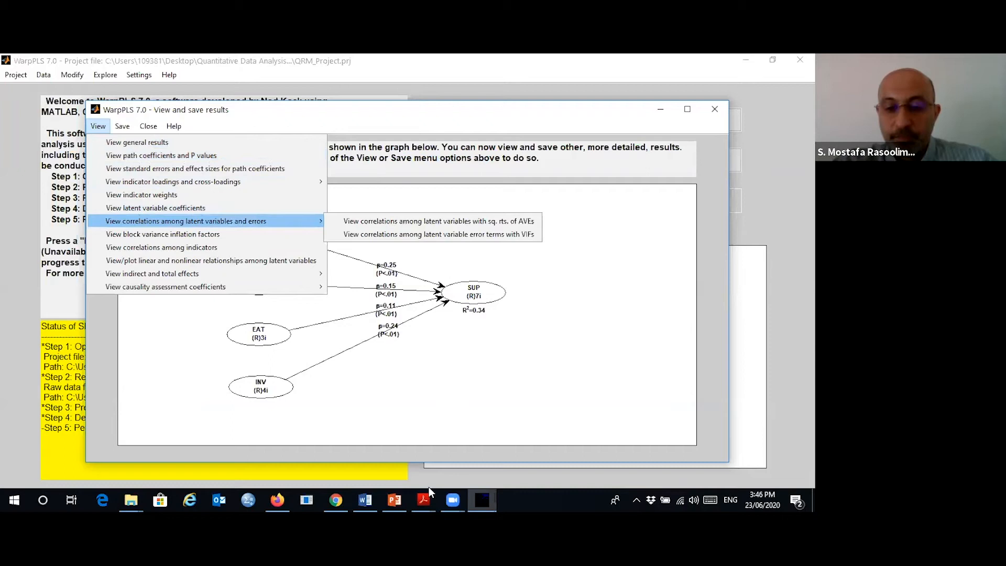
Step: Switch to Adobe Acrobat Reader and look at the first pages of the community factors paper and the IJTR paper
click(423, 500)
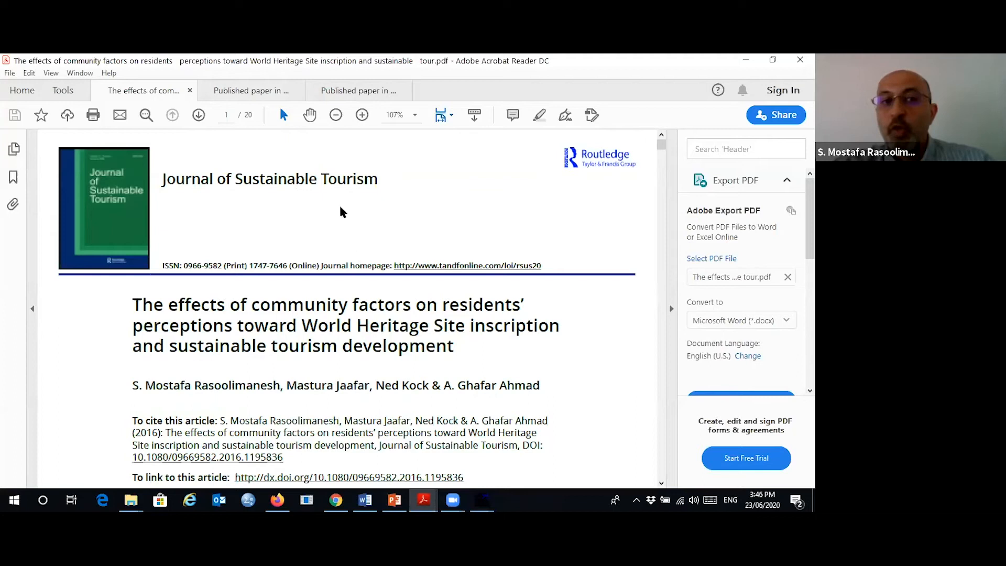
click(256, 92)
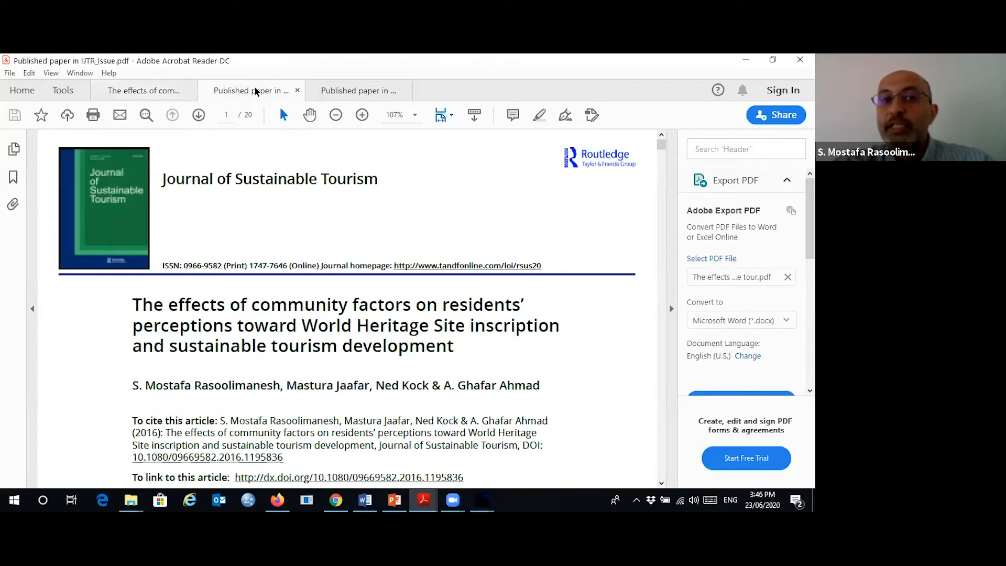
click(173, 91)
click(242, 94)
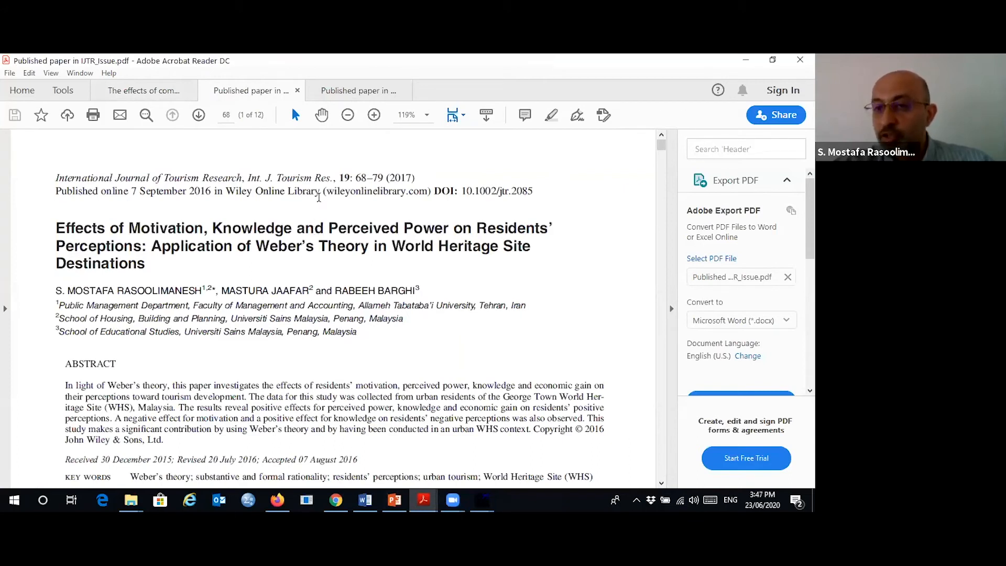
click(155, 92)
click(239, 90)
click(142, 94)
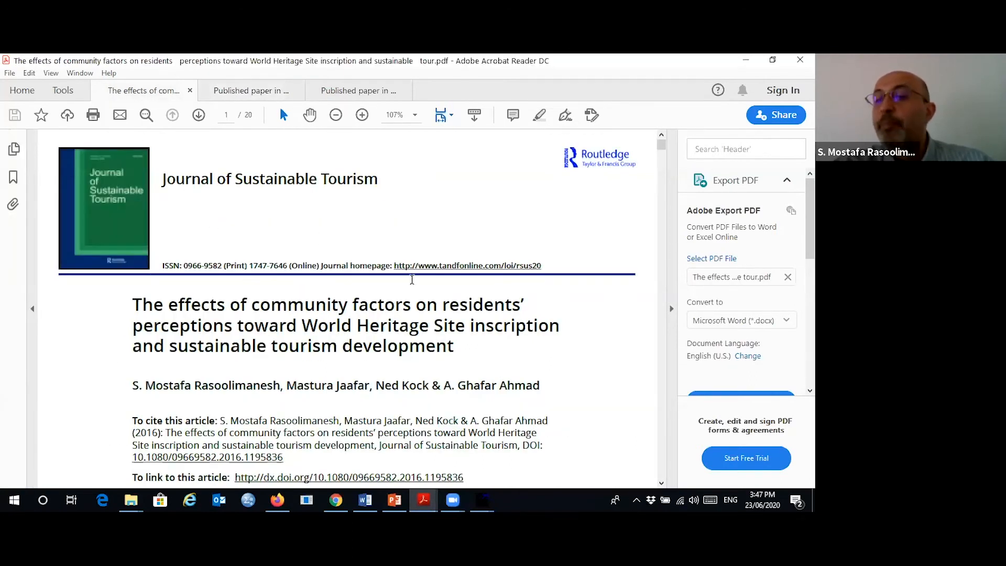
click(253, 90)
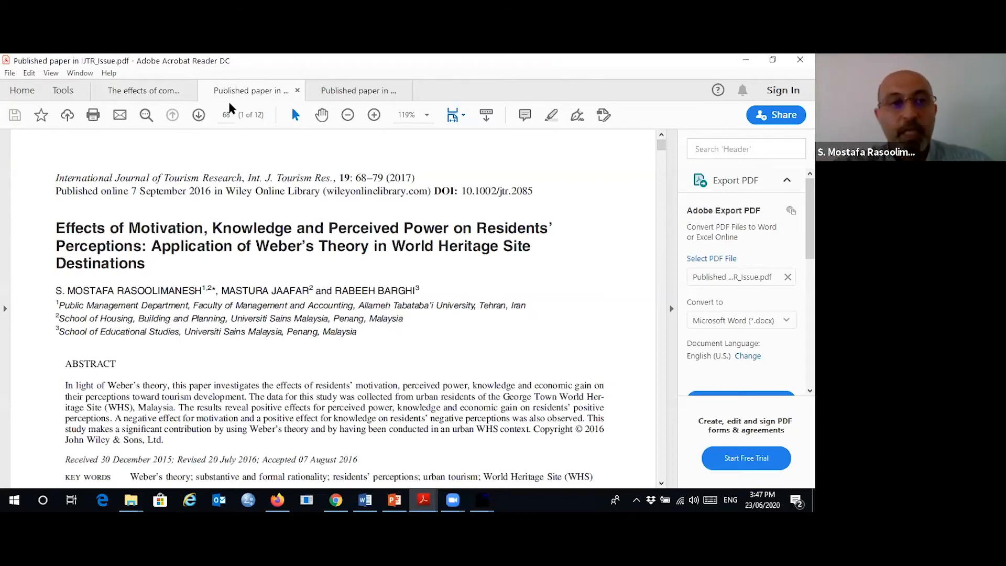
Step: In the community factors paper, find Table 2 and examine the loadings, CR, Cronbach's alpha, AVE and full collinearity VIFs
click(142, 90)
scroll(370, 303, down, 20)
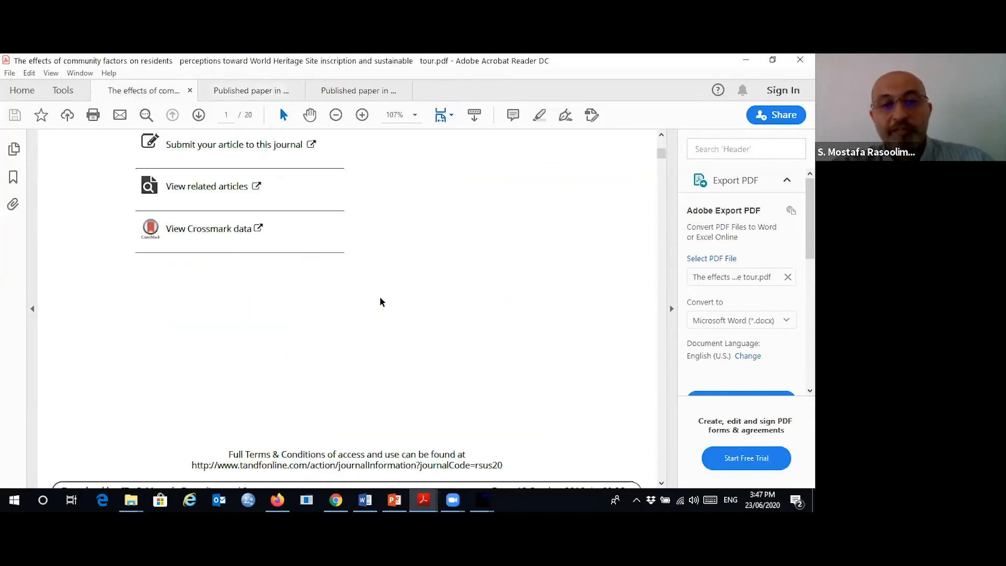
scroll(383, 283, down, 20)
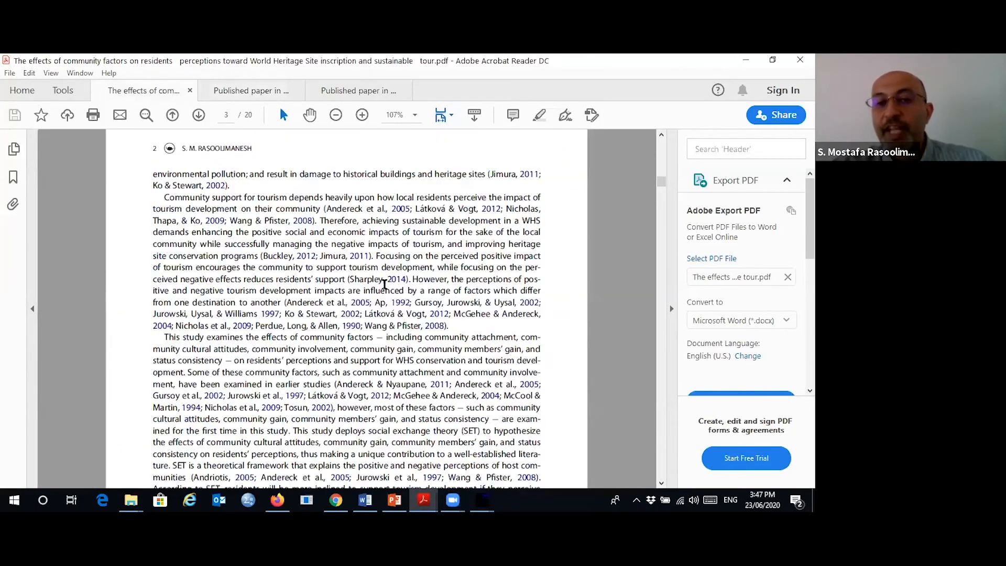
scroll(389, 279, down, 20)
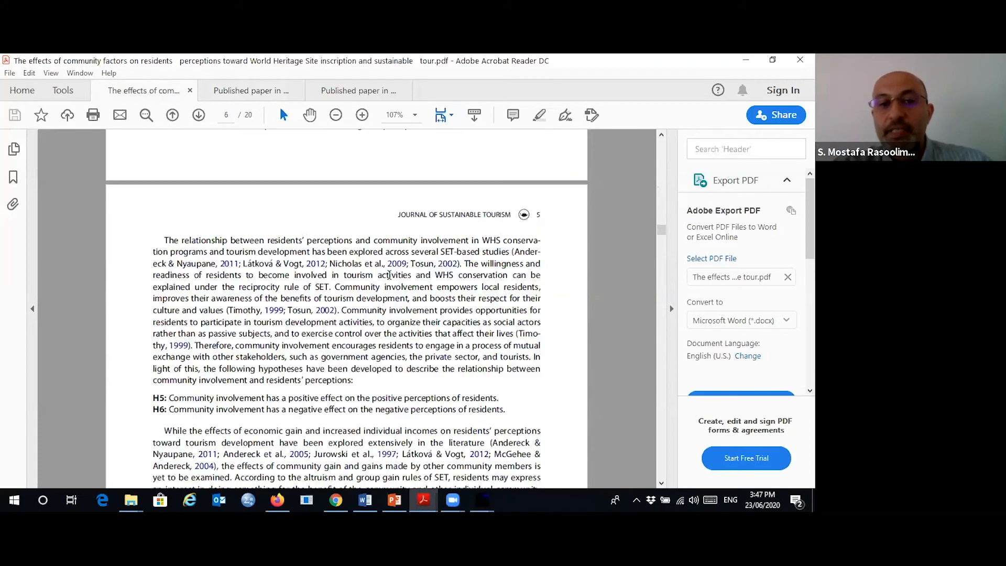
scroll(392, 268, down, 20)
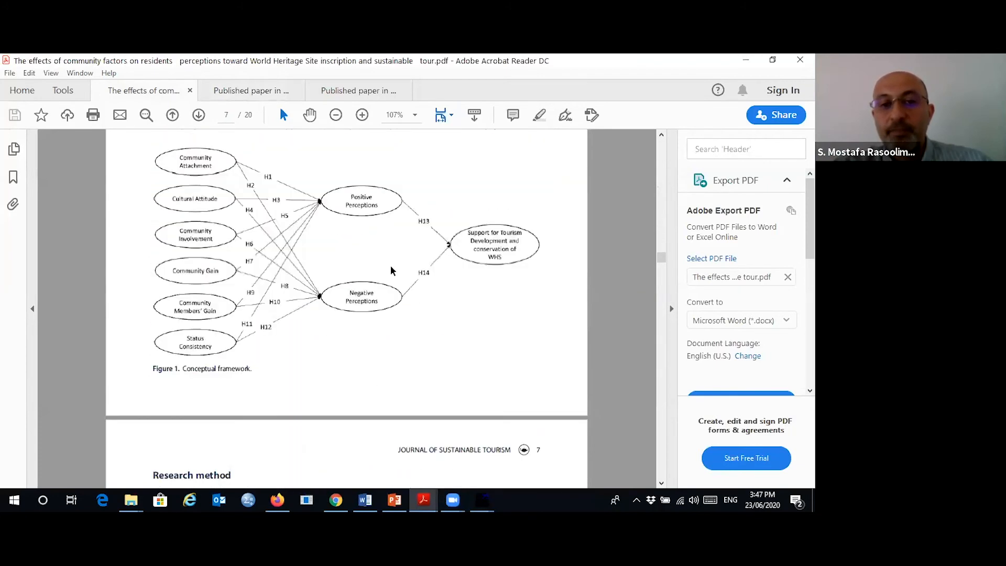
scroll(392, 263, down, 20)
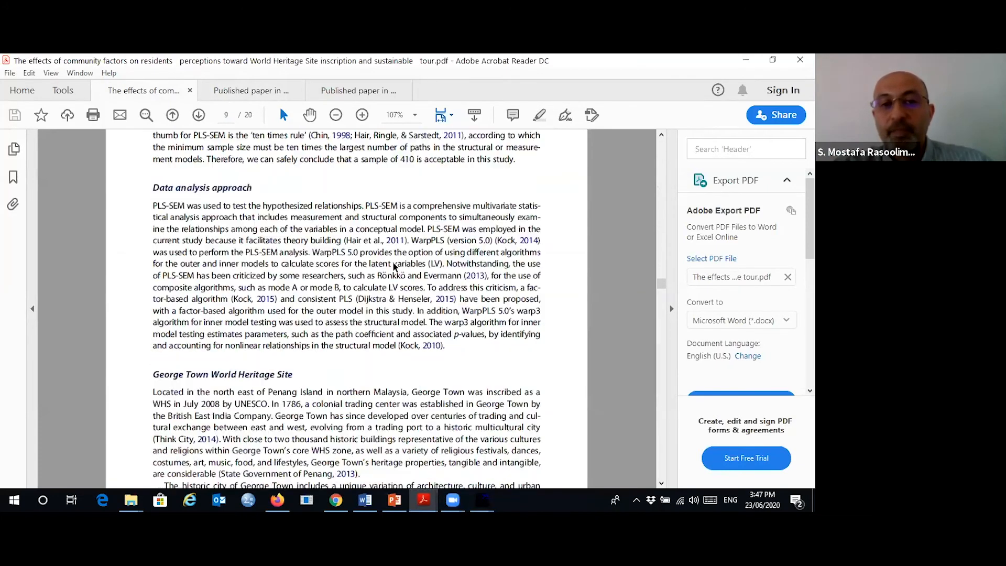
scroll(393, 262, down, 20)
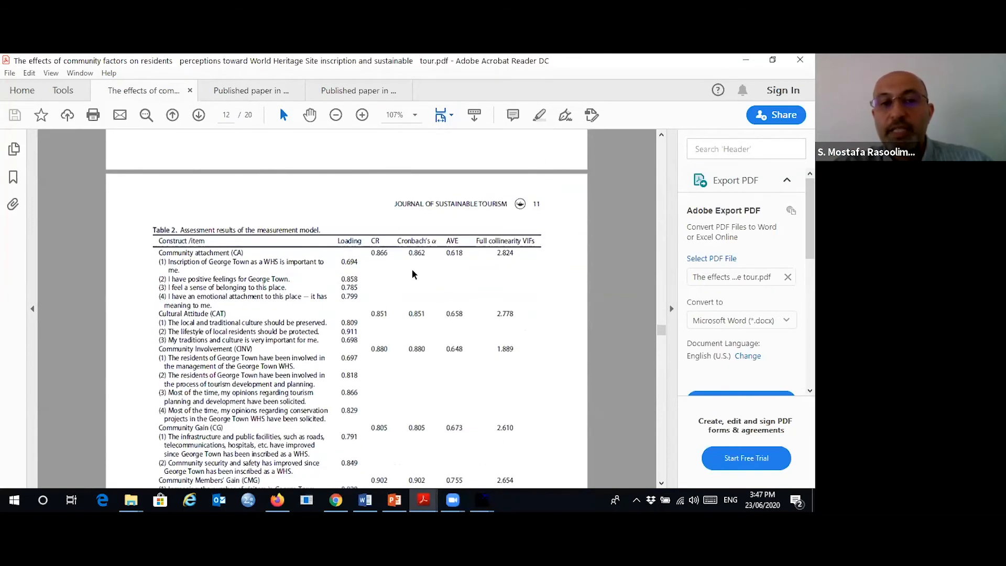
scroll(423, 359, down, 1)
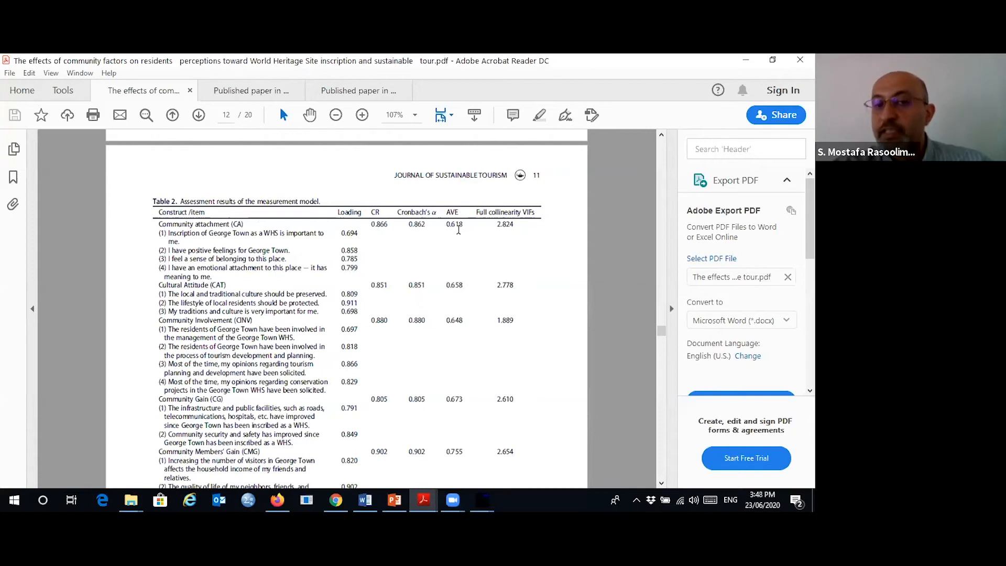
Step: Examine the rest of Table 2 and the discriminant validity results in Table 3 of the community factors paper
scroll(458, 229, down, 15)
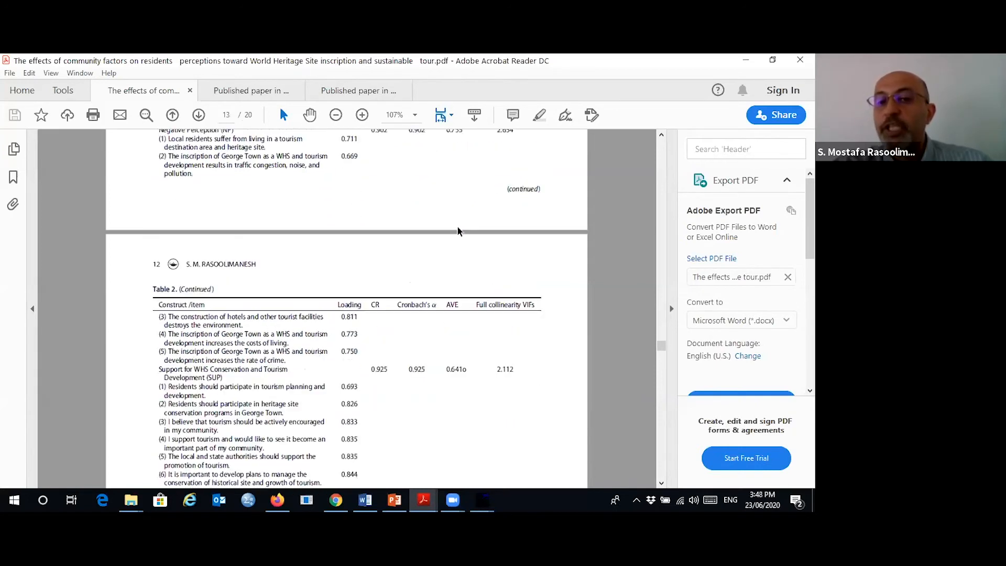
scroll(458, 231, down, 10)
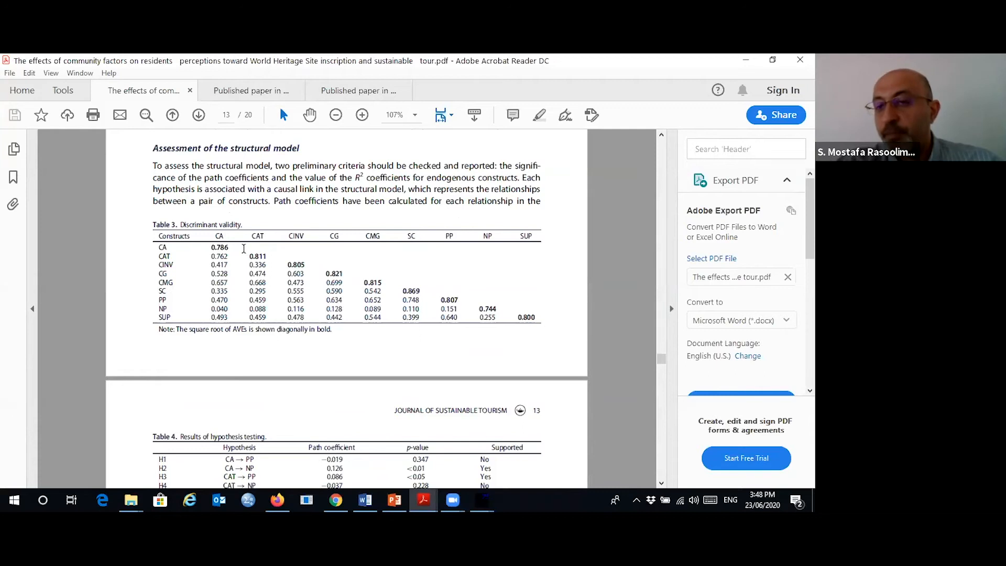
scroll(244, 248, up, 1)
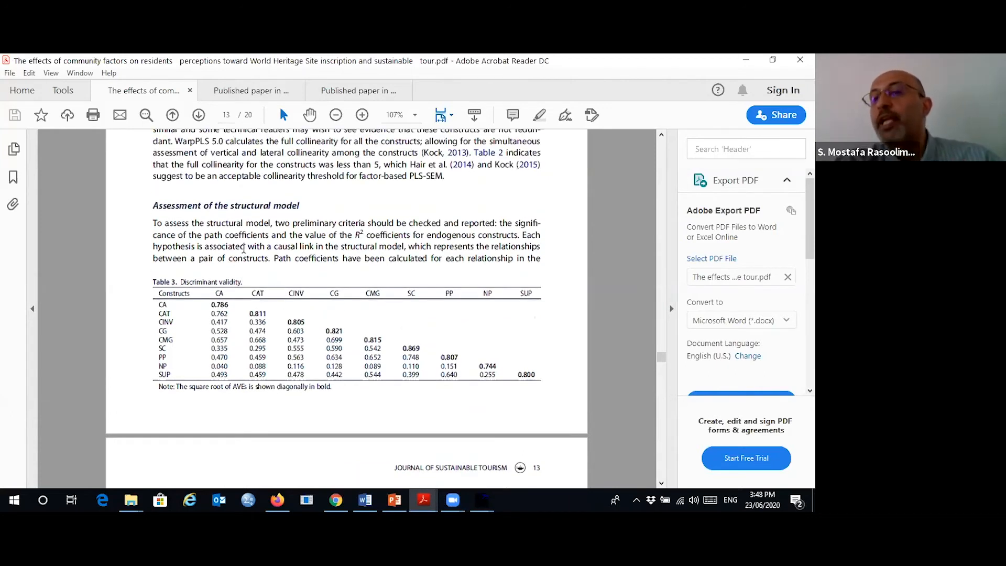
Step: In the IJTR paper, find Table 2 and examine the outer loadings, CR, Cronbach's alpha, AVE, means and standard deviations
click(252, 90)
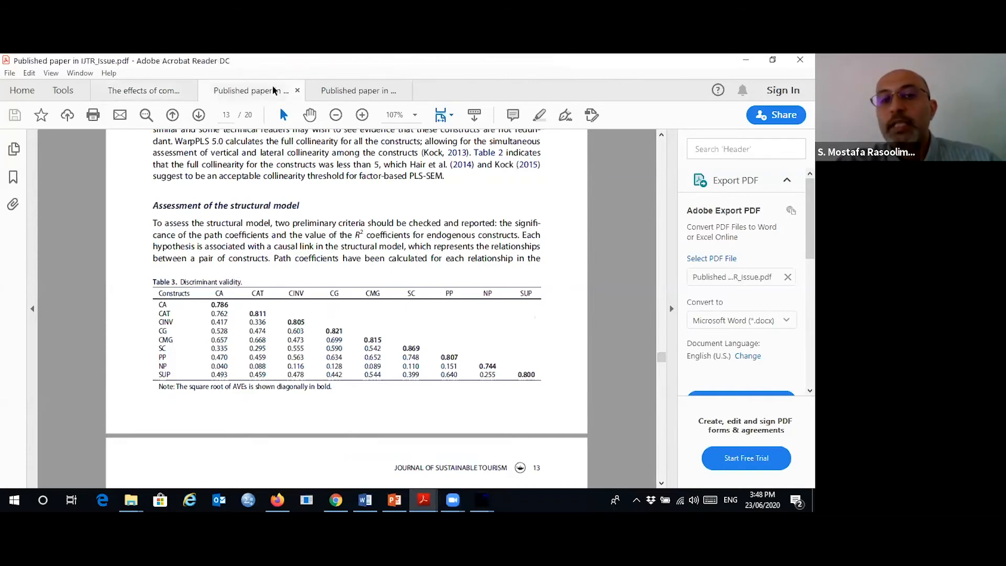
scroll(637, 372, down, 4)
scroll(649, 376, down, 10)
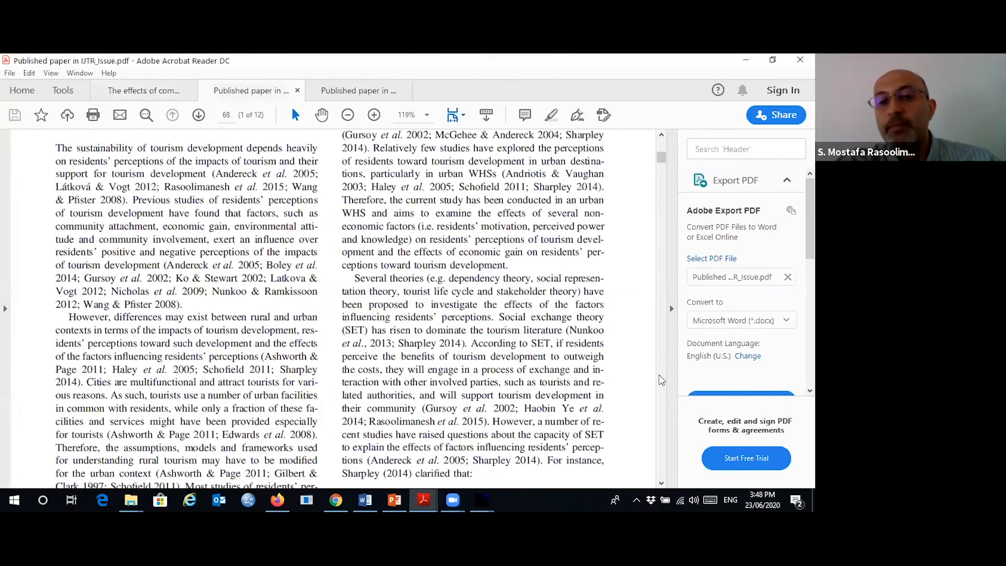
scroll(659, 379, down, 20)
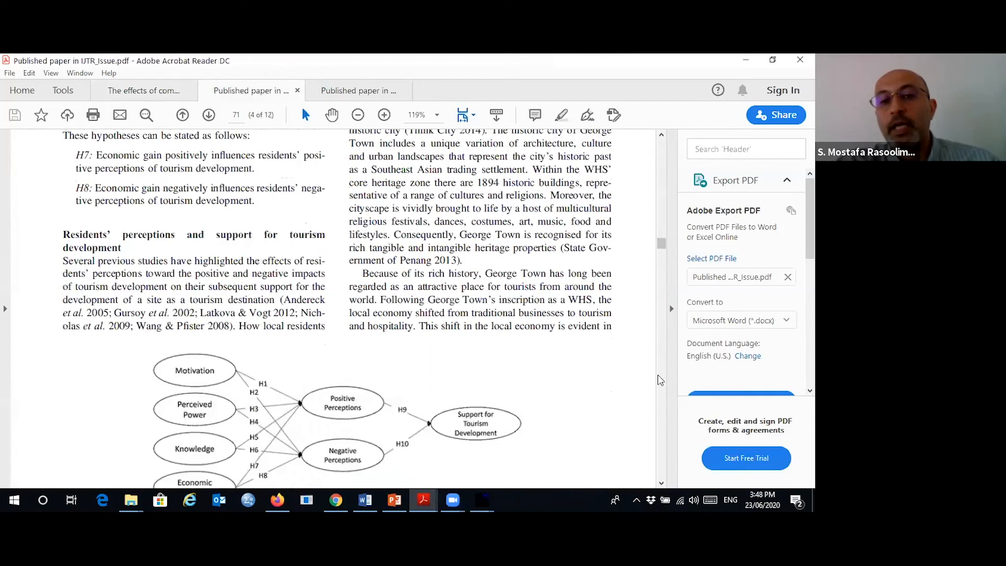
scroll(659, 380, down, 20)
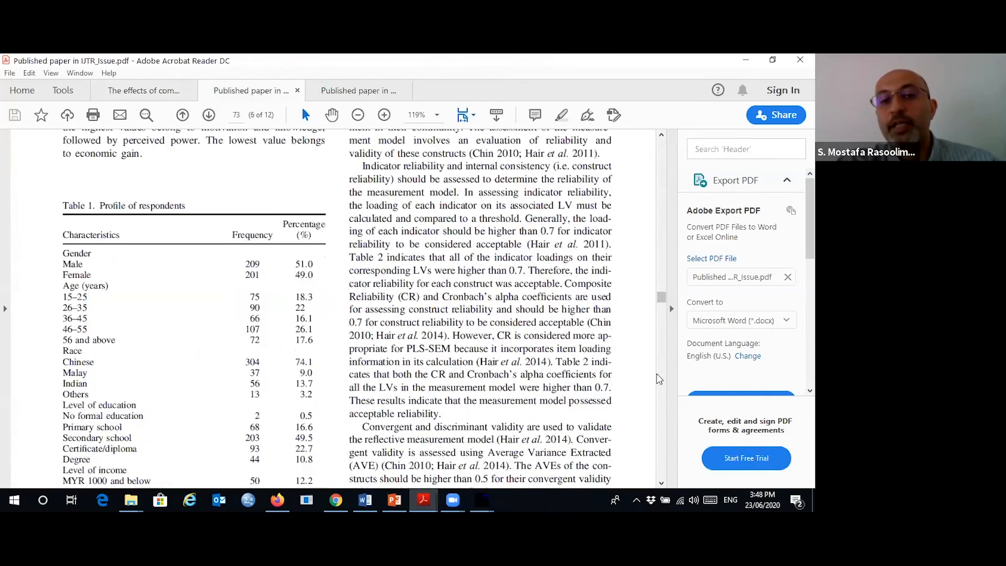
scroll(659, 380, down, 15)
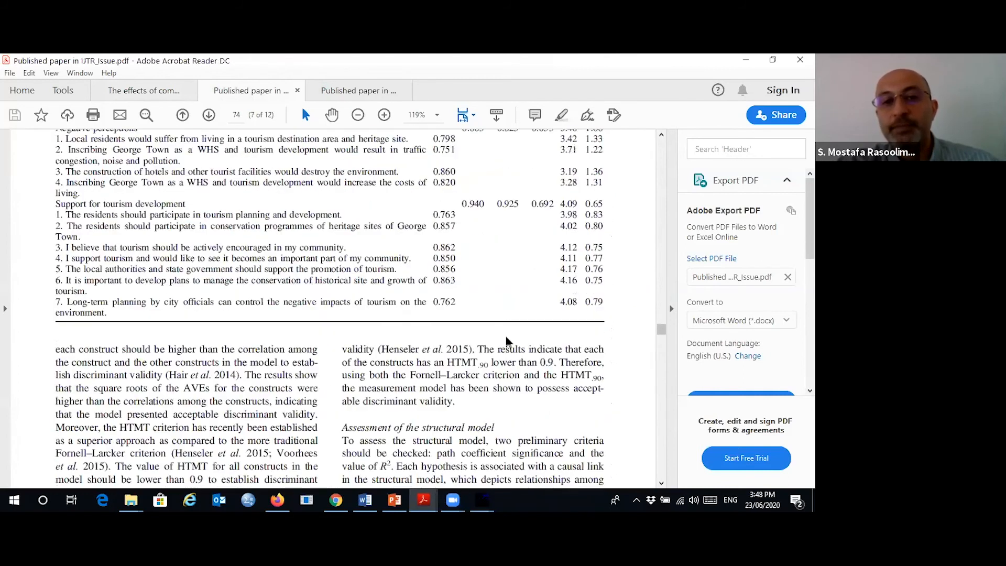
scroll(517, 326, down, 5)
scroll(516, 326, up, 12)
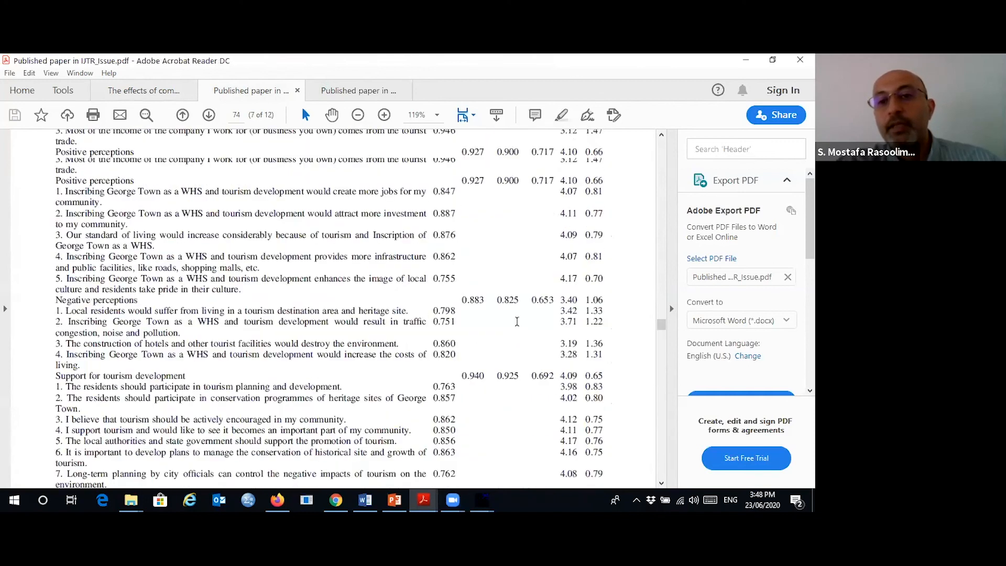
scroll(517, 249, up, 3)
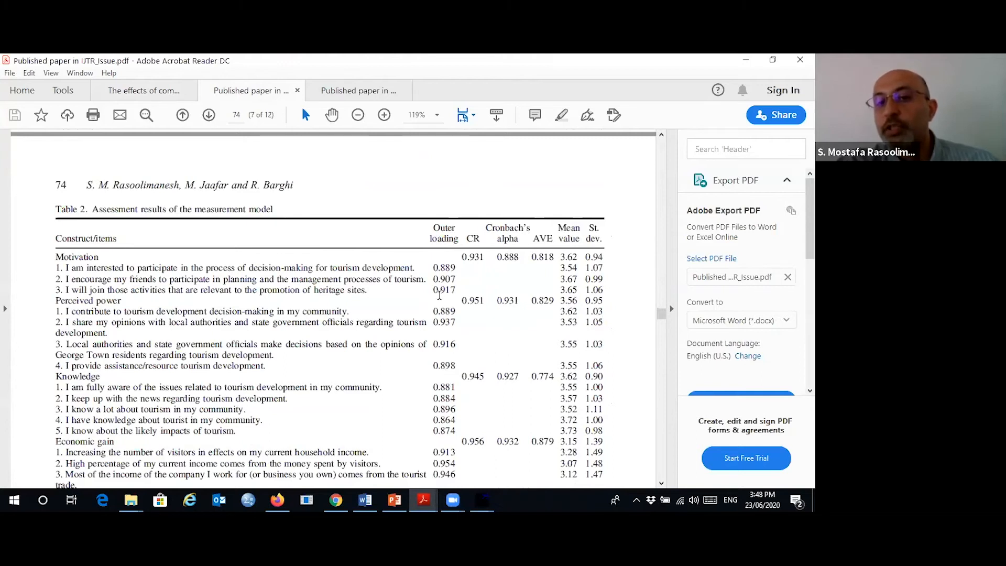
scroll(472, 283, down, 4)
scroll(507, 270, up, 2)
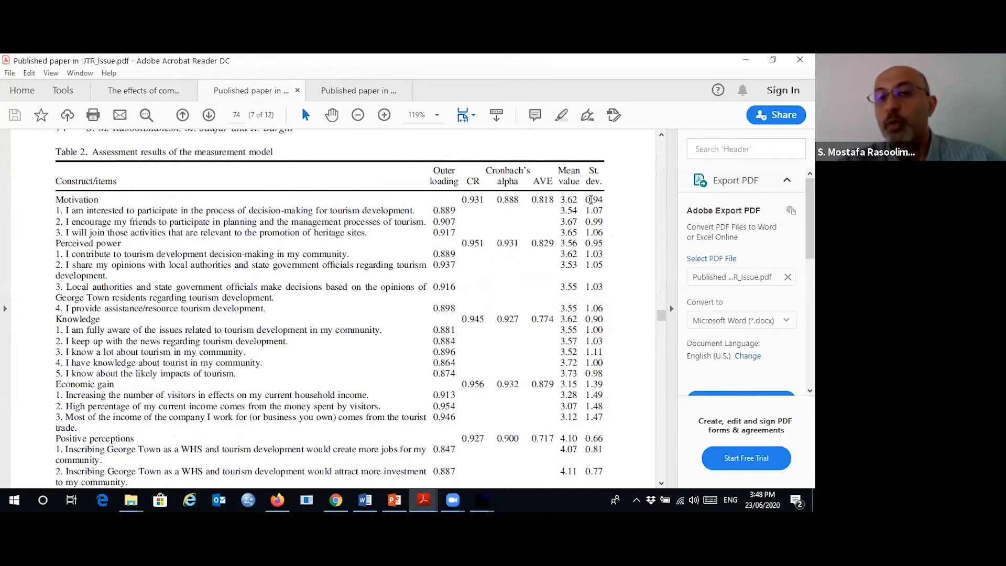
Step: Examine the hypothesis testing results in Table 3 of the IJTR paper and the text discussing them
scroll(566, 235, down, 6)
scroll(554, 272, down, 14)
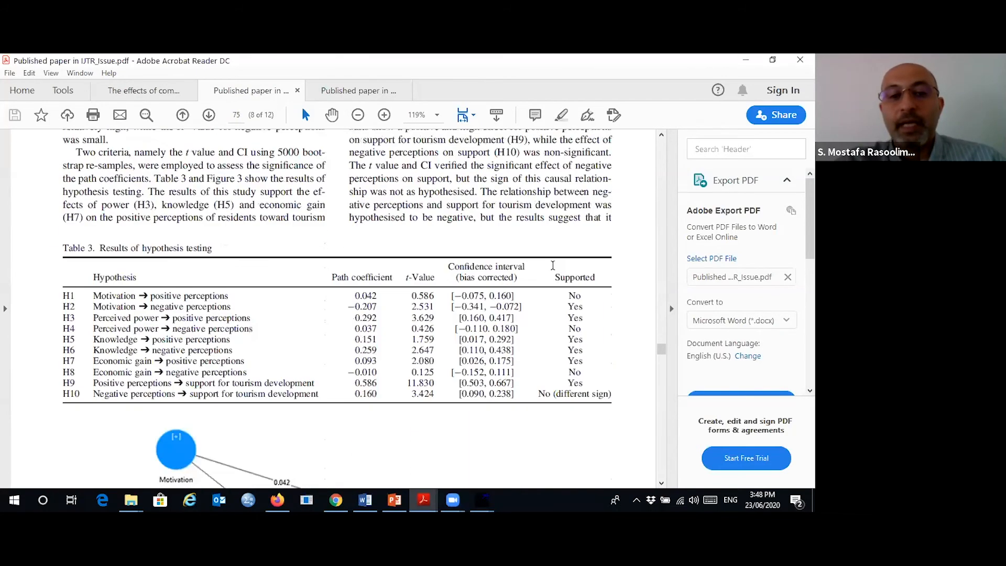
scroll(461, 246, up, 3)
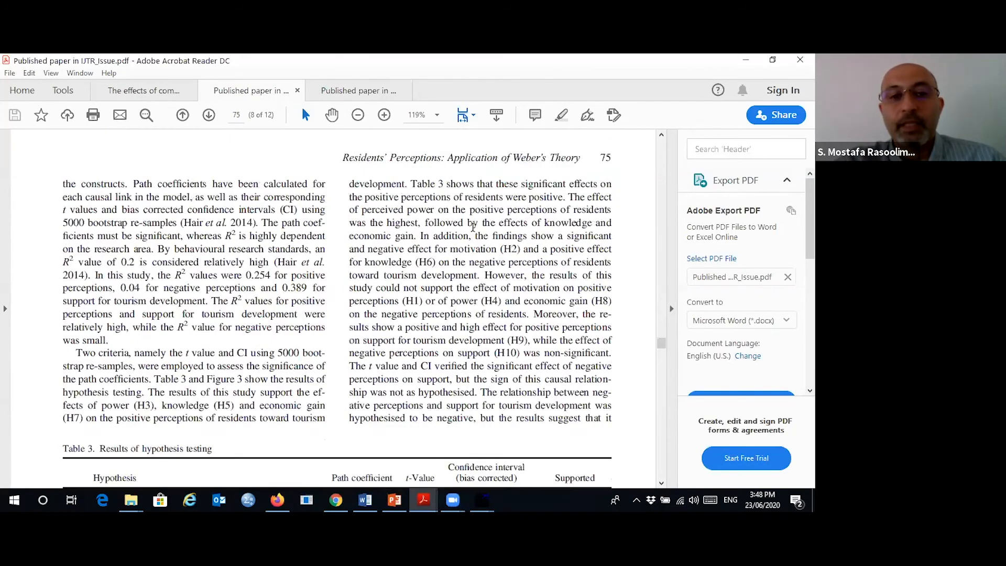
scroll(445, 294, down, 3)
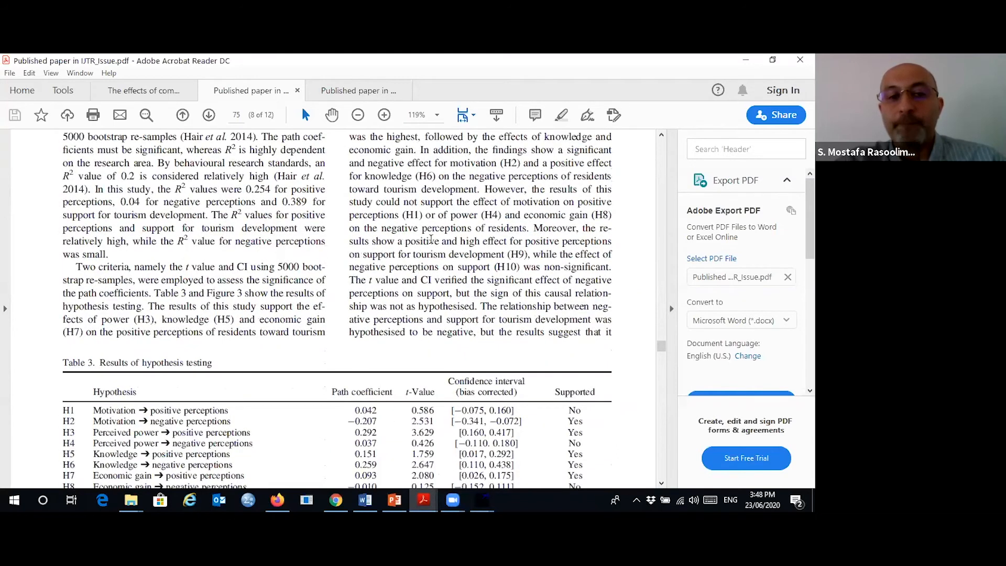
scroll(356, 272, up, 3)
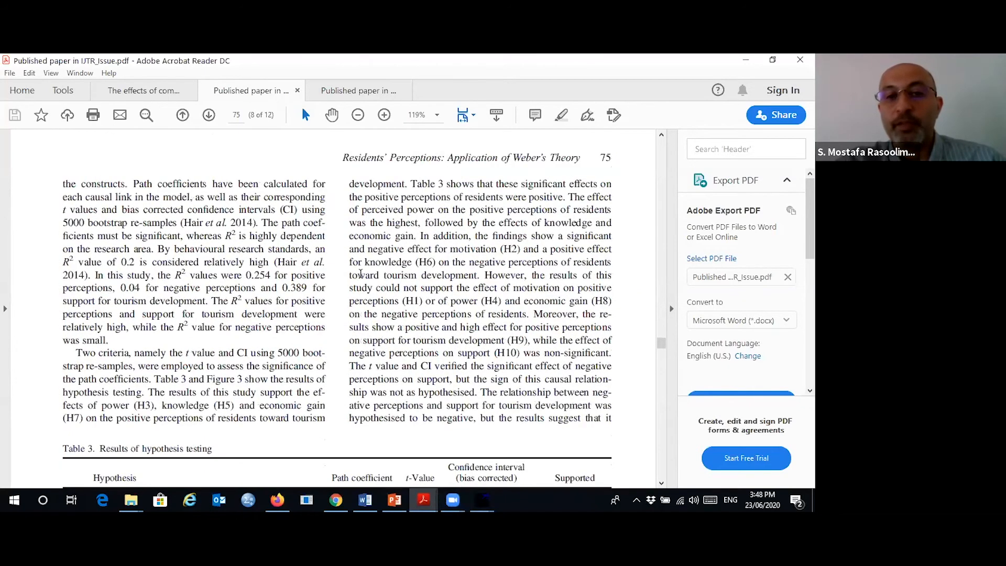
Step: Switch from the IJTR paper to the WarpPLS results window and view the combined loadings and cross-loadings
scroll(381, 283, down, 2)
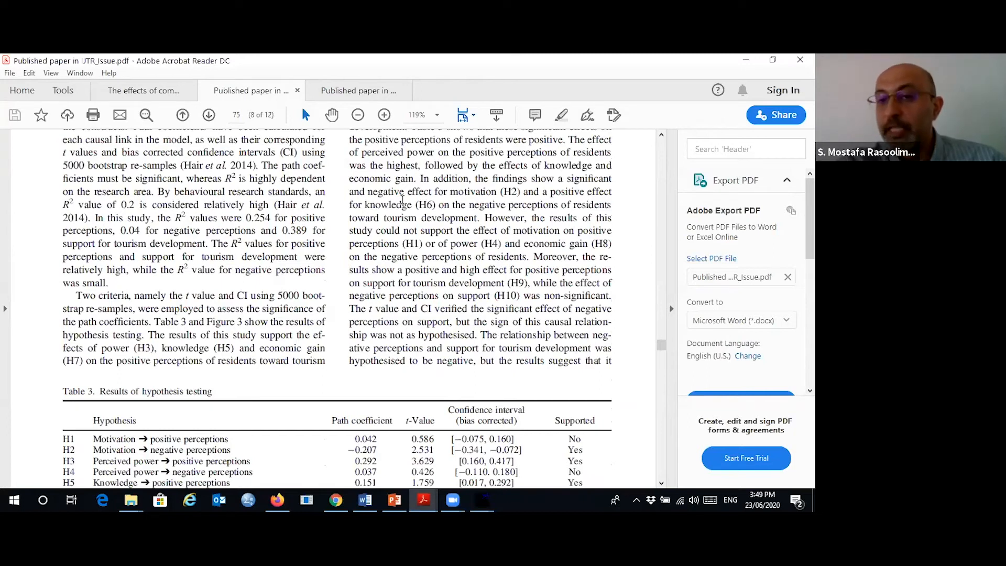
scroll(414, 246, up, 2)
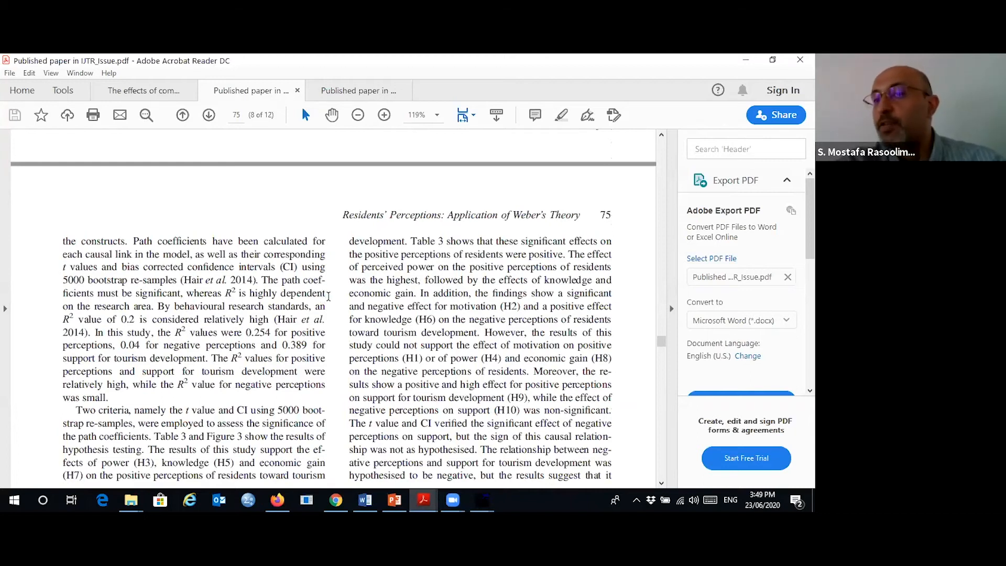
click(482, 501)
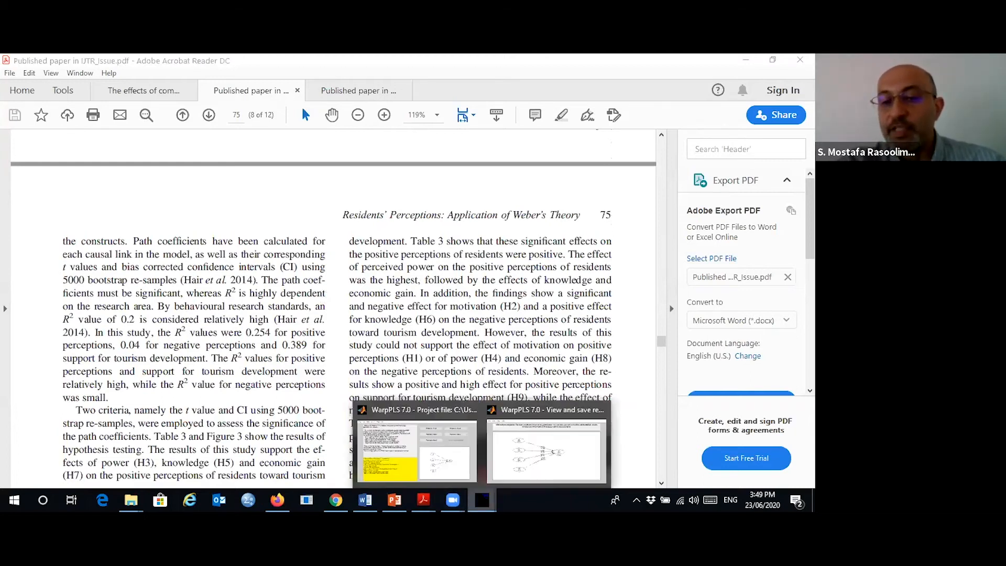
click(535, 465)
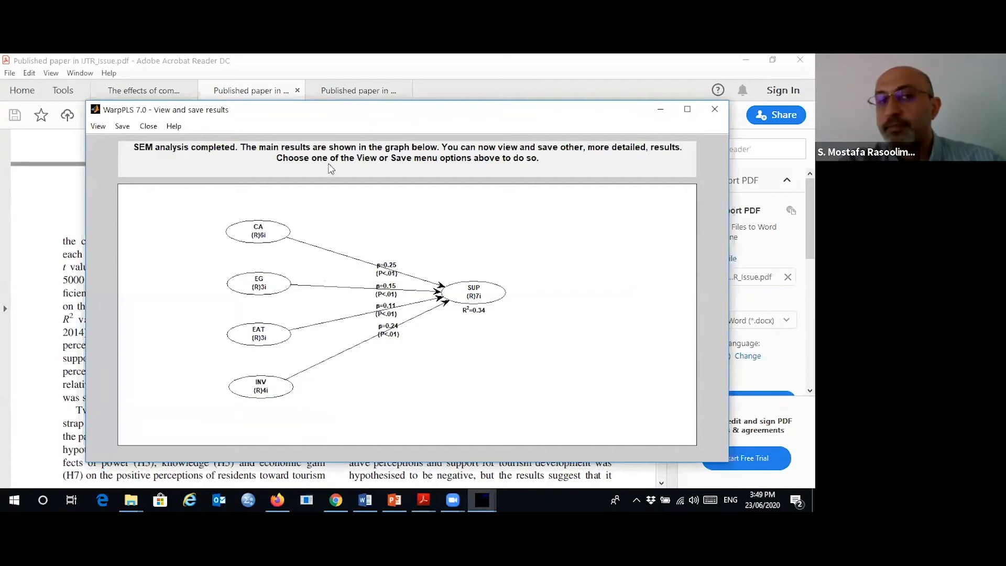
click(98, 126)
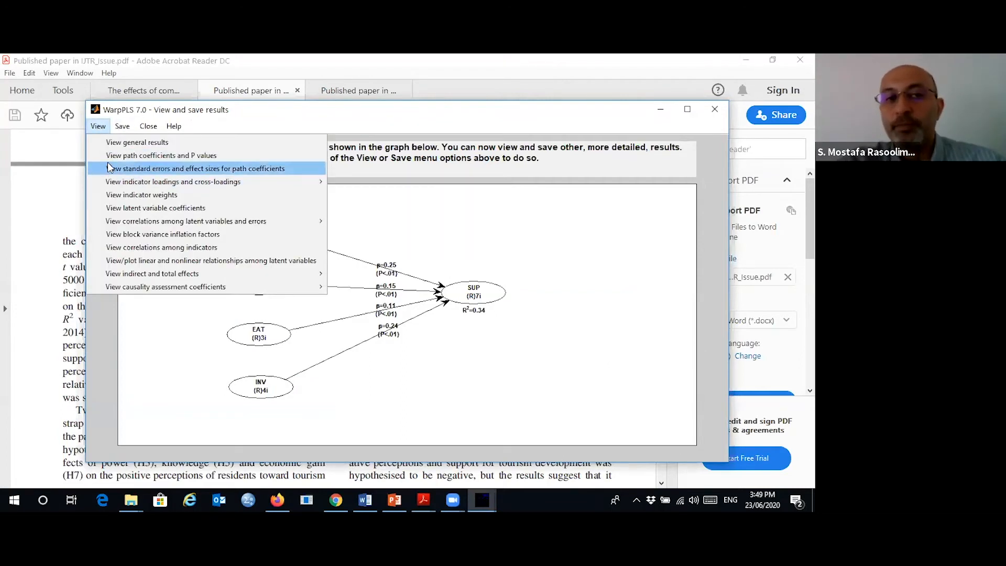
mouse_move(117, 186)
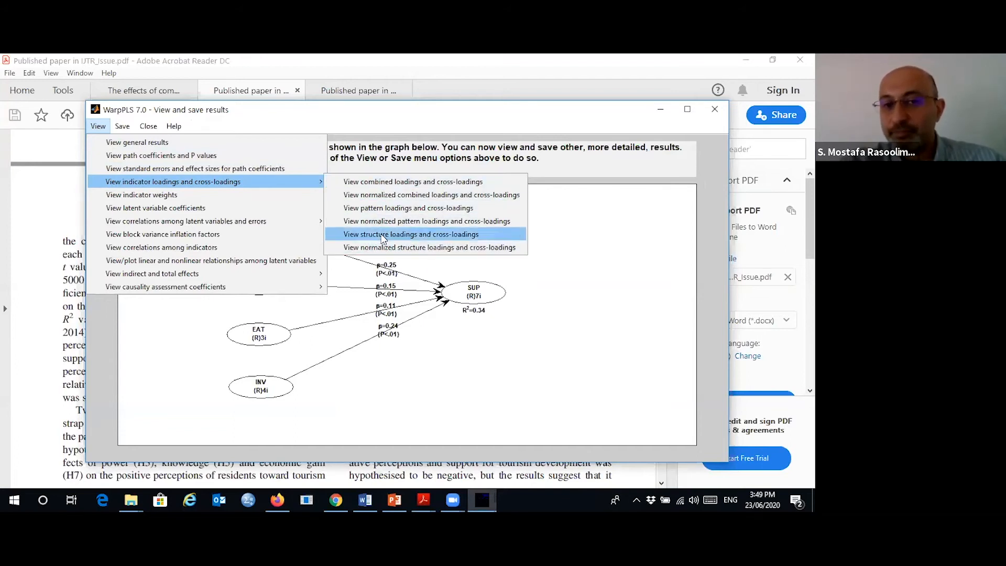
click(363, 182)
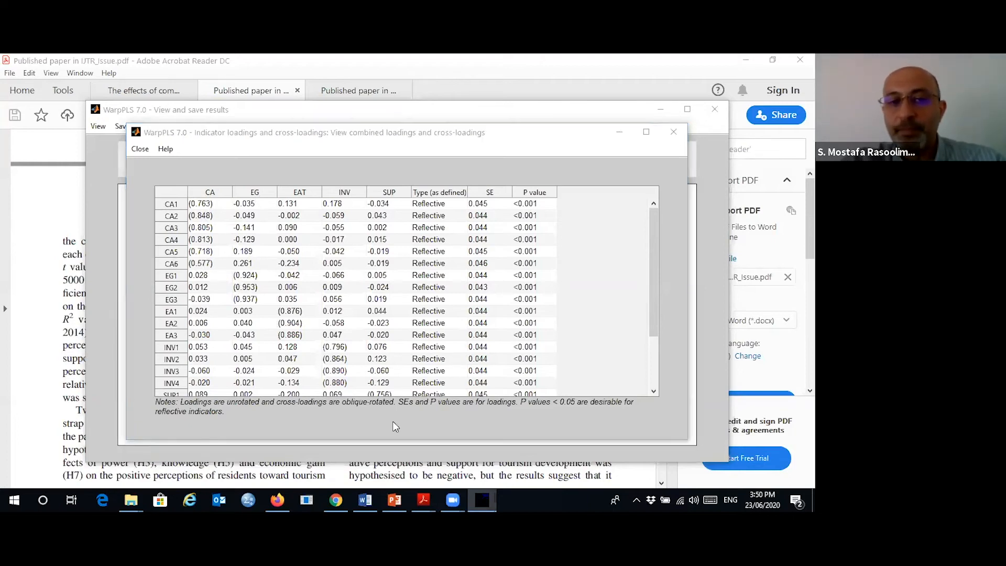
Step: Box the CA, EG, EAT and INV indicators' own loadings, circle the EAT heading, and clear all the markings
mouse_move(233, 272)
mouse_down()
mouse_move(262, 272)
mouse_move(265, 296)
mouse_move(241, 304)
mouse_move(233, 272)
mouse_up()
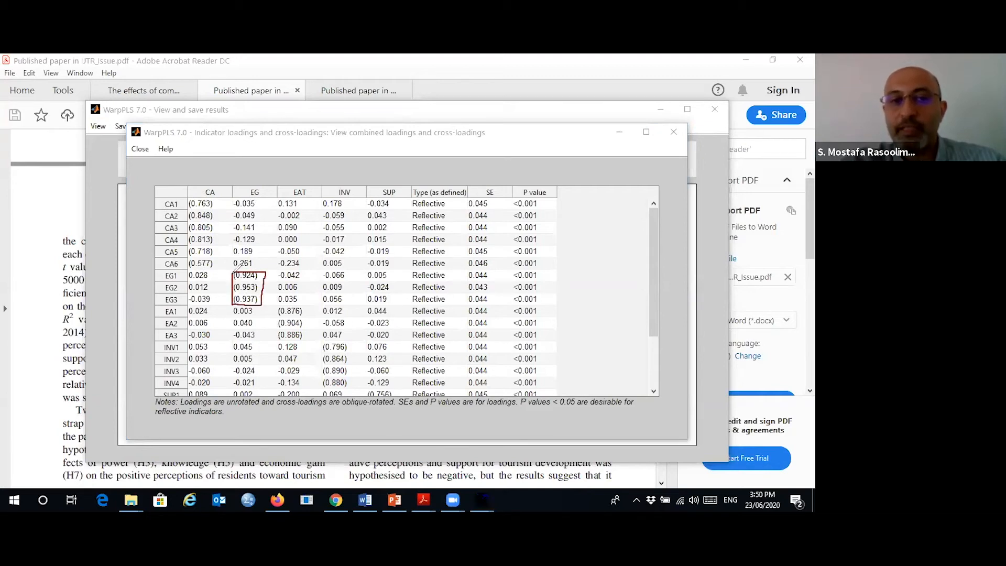
mouse_move(217, 189)
mouse_down()
mouse_move(227, 276)
mouse_move(186, 270)
mouse_move(198, 205)
mouse_move(207, 186)
mouse_move(222, 191)
mouse_up()
mouse_move(307, 195)
mouse_down()
mouse_move(283, 190)
mouse_move(308, 184)
mouse_move(305, 198)
mouse_up()
mouse_move(277, 310)
mouse_down()
mouse_move(307, 309)
mouse_move(305, 330)
mouse_move(285, 339)
mouse_move(273, 315)
mouse_move(272, 329)
mouse_up()
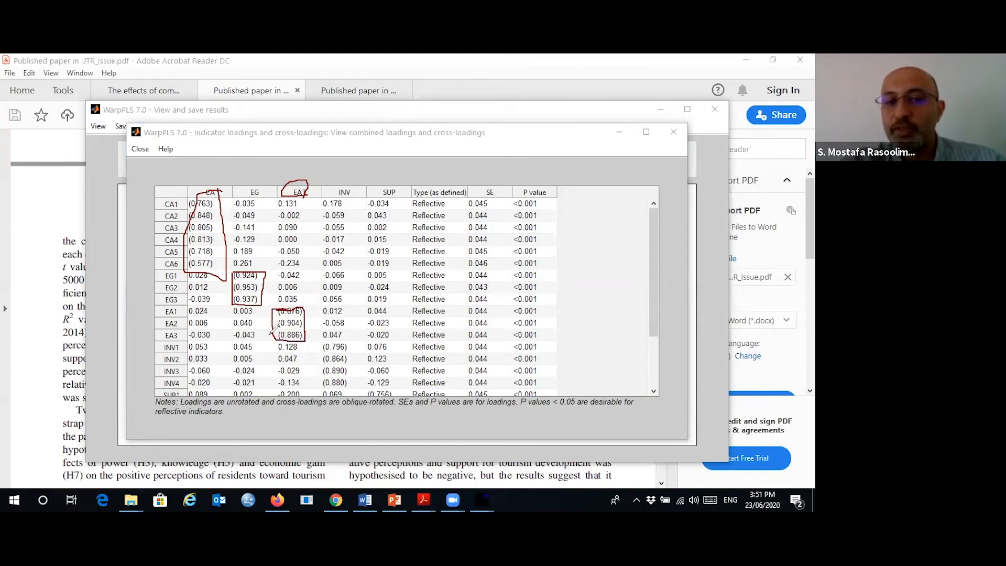
mouse_move(321, 345)
mouse_down()
mouse_move(355, 345)
mouse_move(362, 378)
mouse_move(334, 381)
mouse_move(318, 367)
mouse_move(321, 344)
mouse_up()
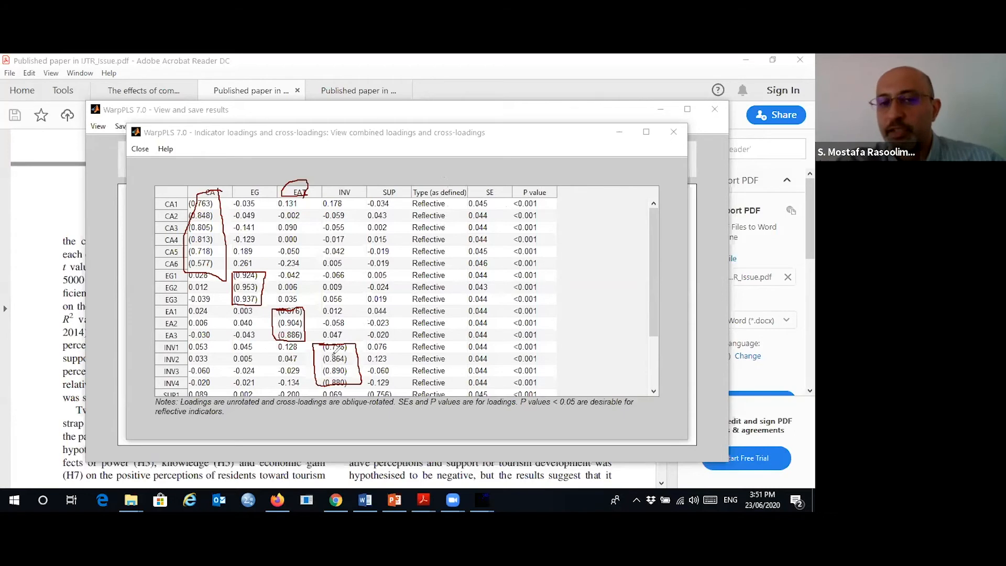
click(614, 145)
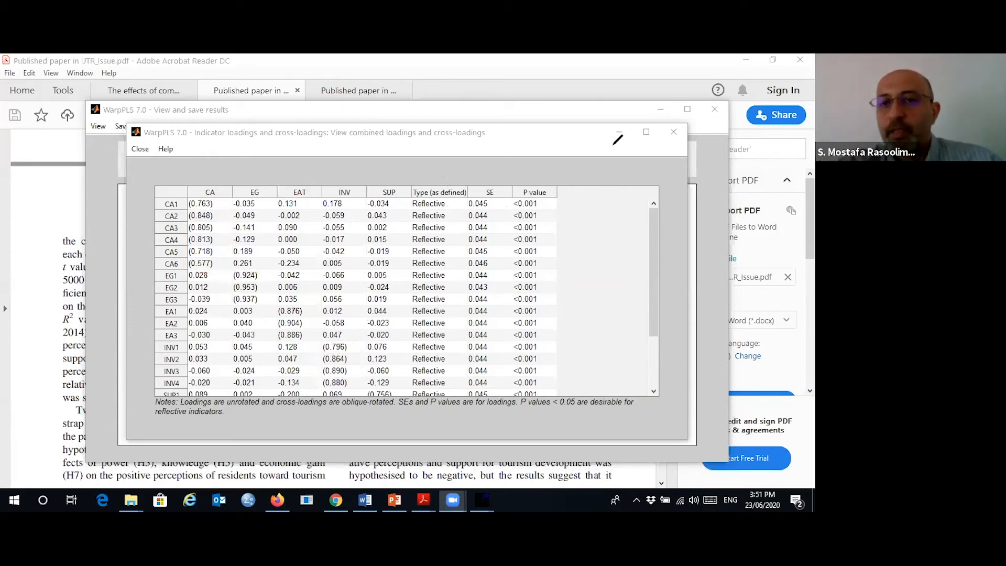
Step: Examine the loadings, cross-loadings, standard errors and P values from CA1 through SUP7, and close the table
scroll(590, 250, down, 3)
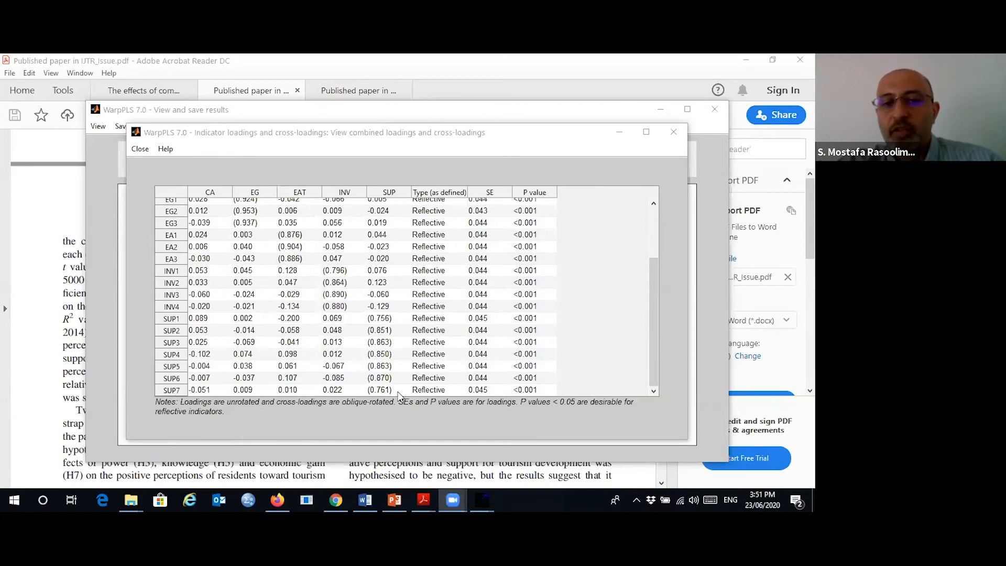
scroll(428, 391, up, 3)
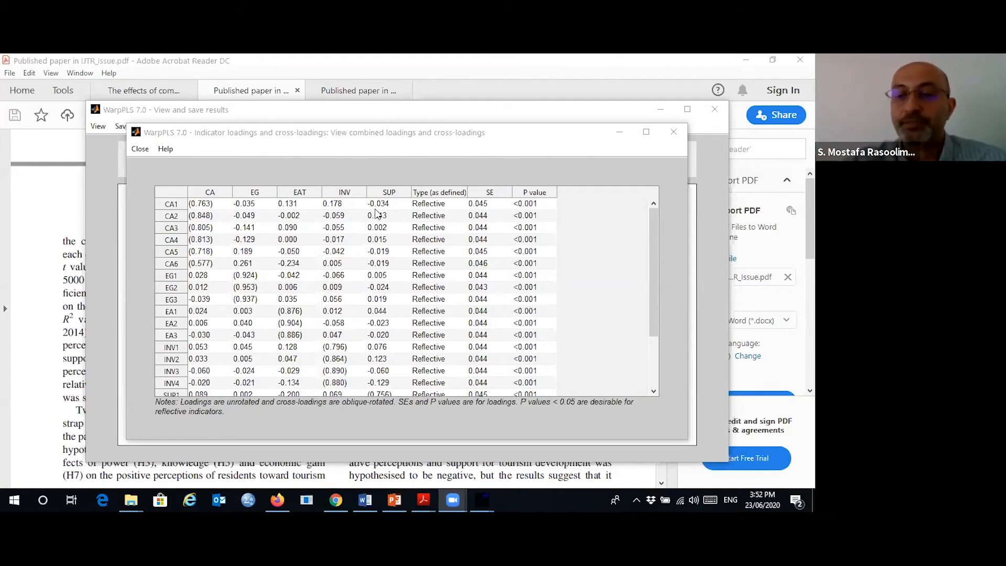
scroll(423, 270, down, 3)
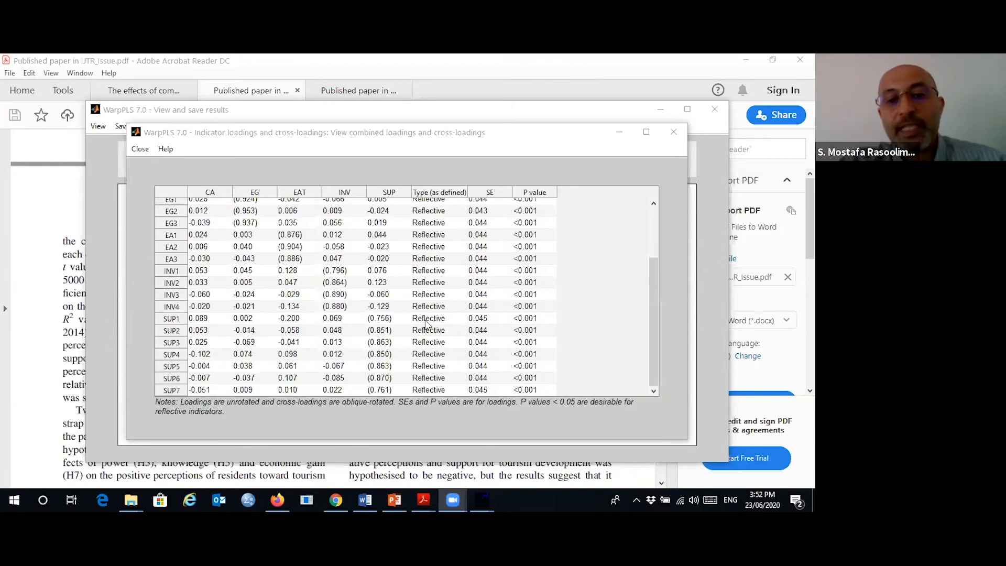
scroll(421, 371, up, 3)
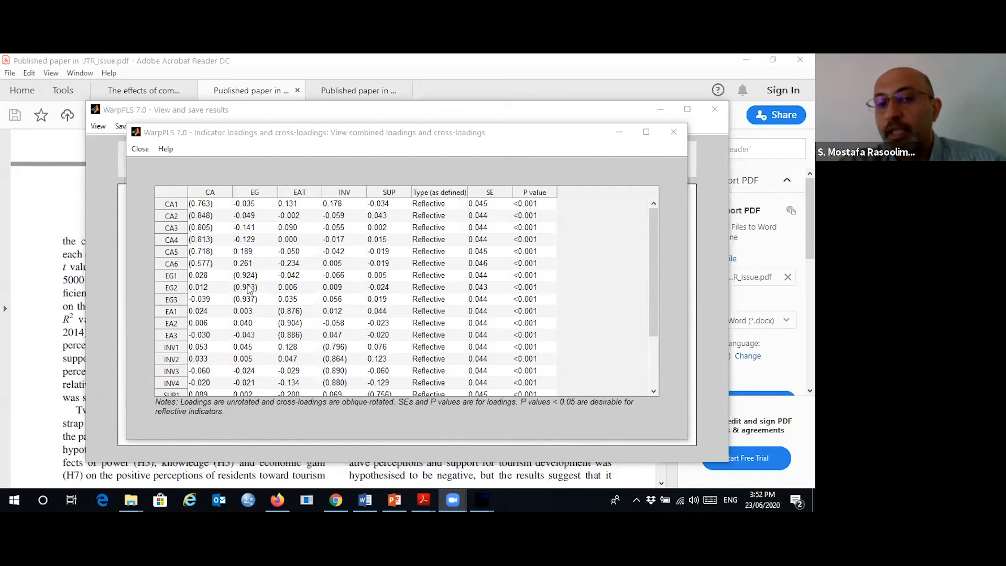
scroll(417, 334, down, 2)
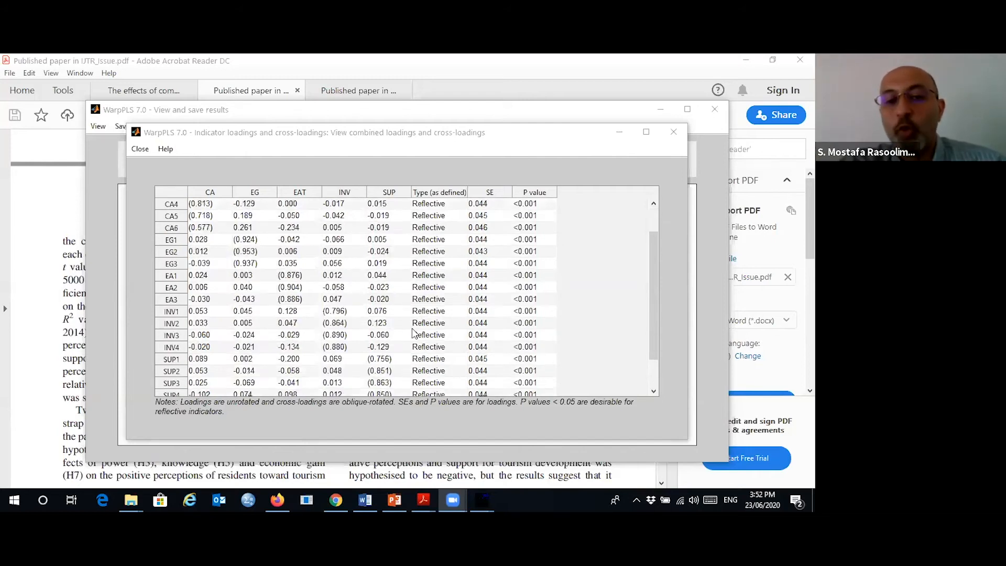
scroll(186, 264, up, 2)
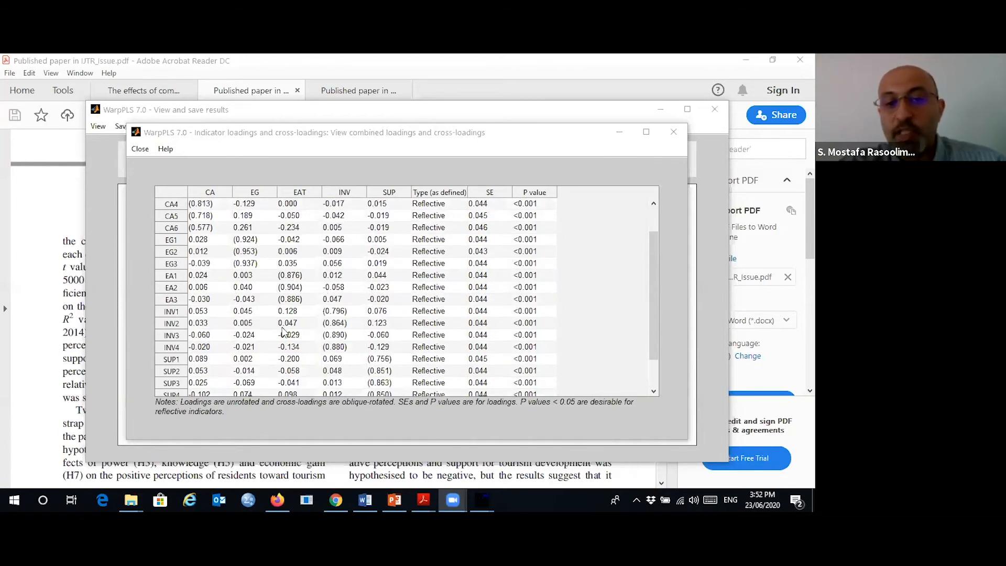
scroll(423, 361, down, 2)
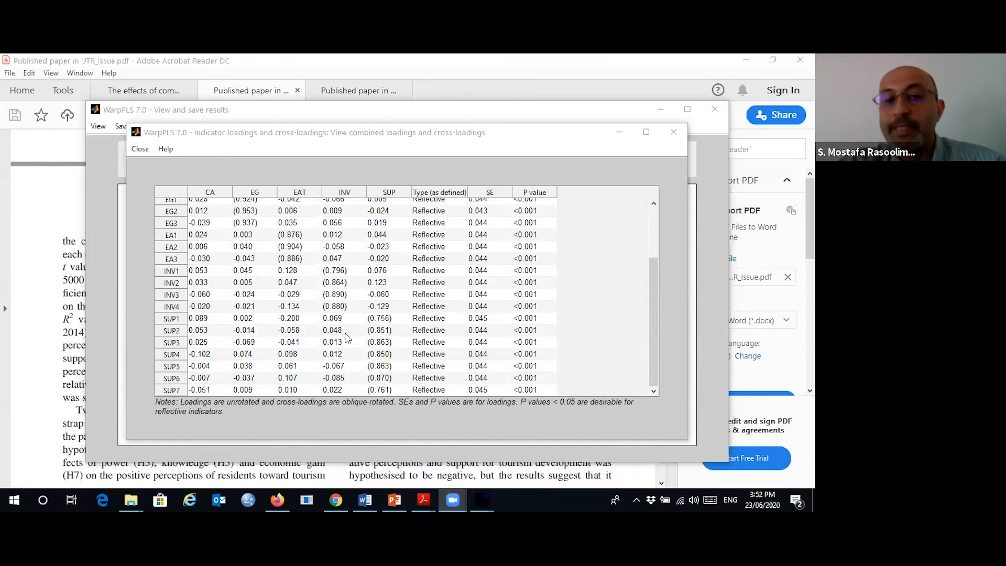
scroll(346, 337, up, 2)
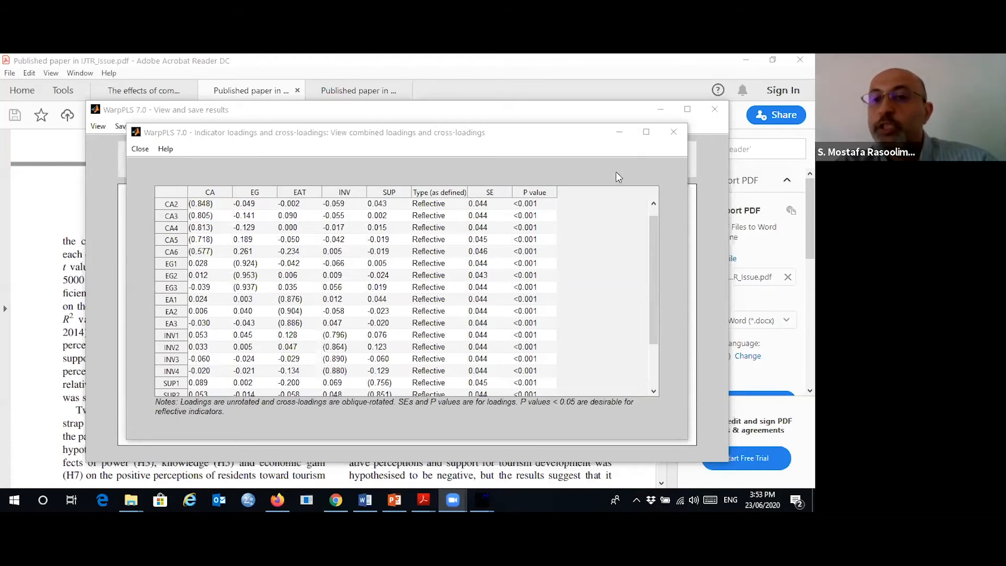
click(674, 133)
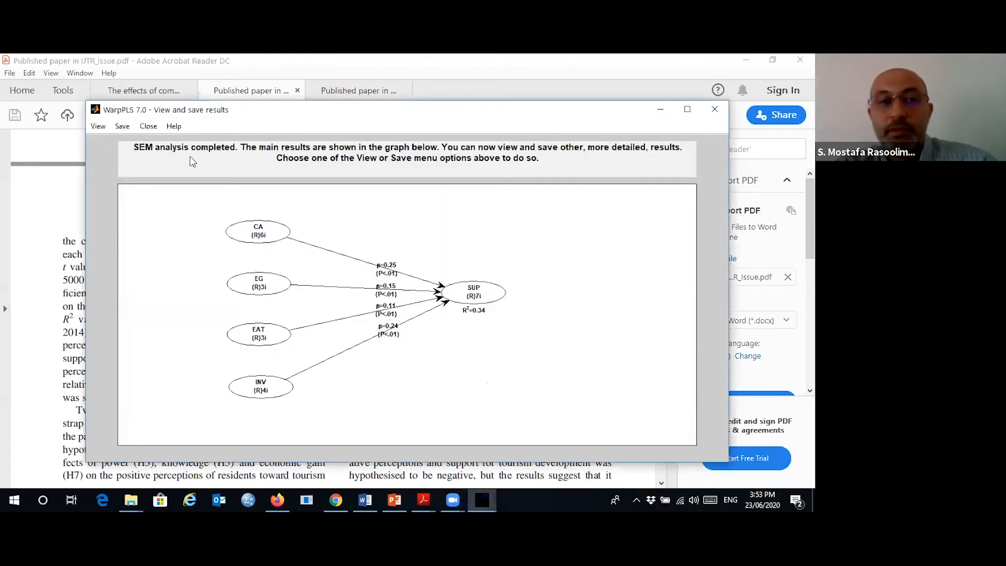
Step: View the latent variable coefficients of the completed SEM analysis
click(98, 127)
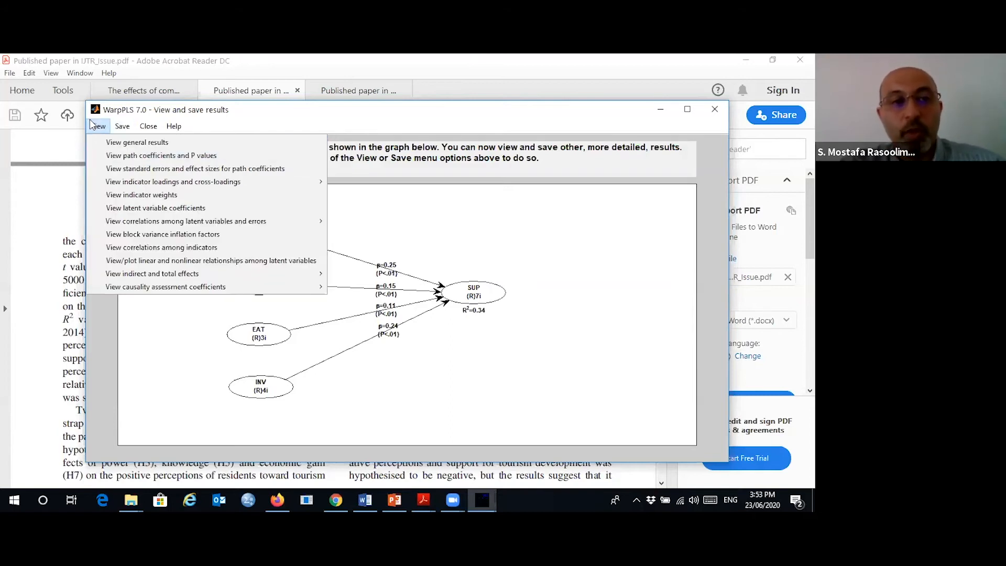
click(106, 209)
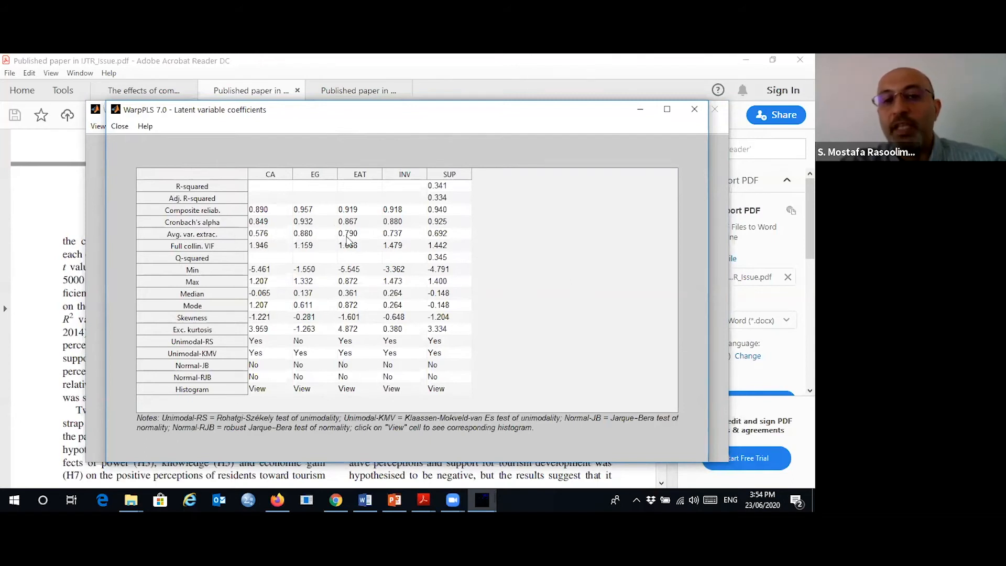
Step: Underline the AVE values and annotate them 0.5, bracket composite reliability and Cronbach's alpha with 0.7, and clear the markings
key(alt+Tab)
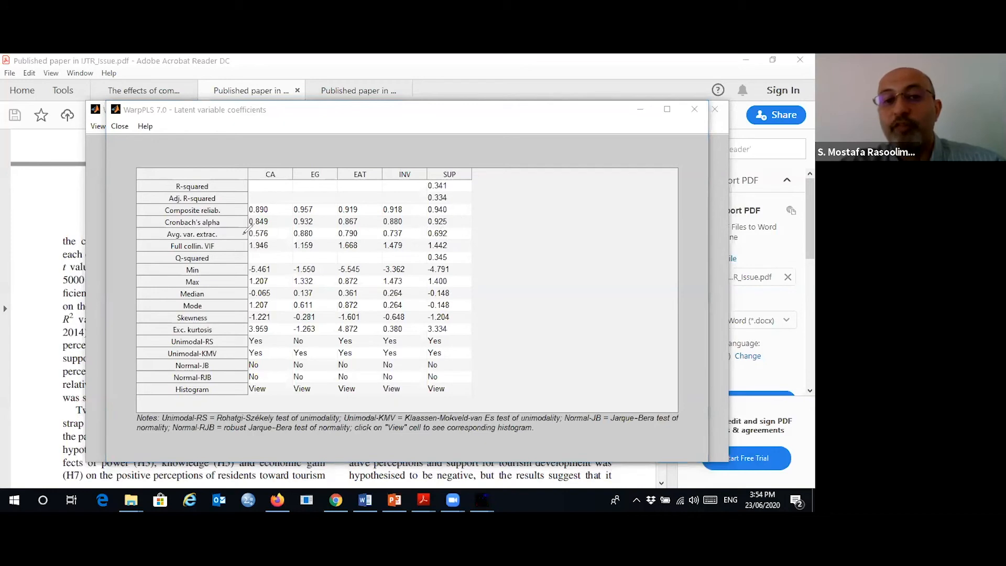
drag(252, 237, 455, 235)
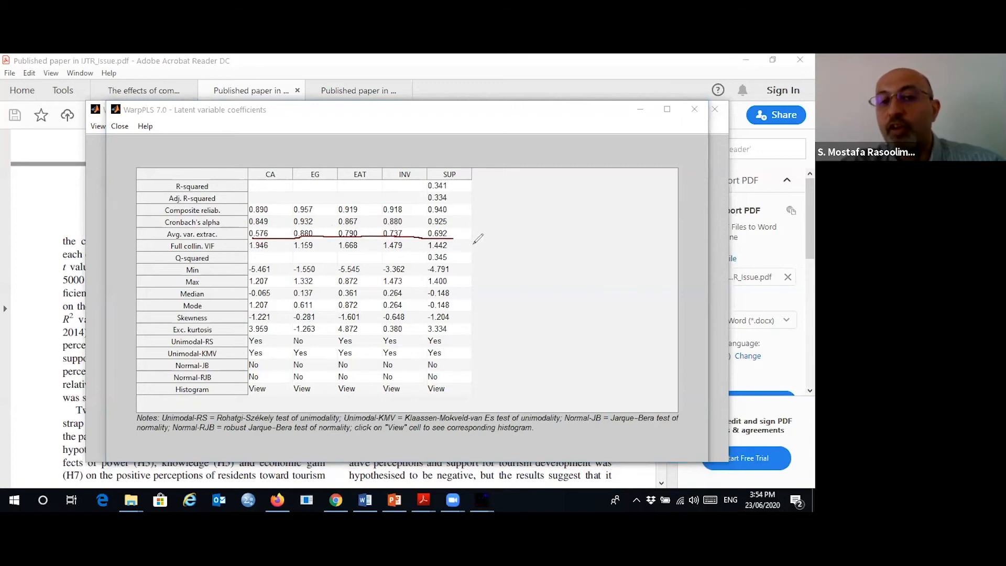
mouse_move(469, 230)
mouse_down()
mouse_move(464, 241)
mouse_move(492, 235)
mouse_move(481, 241)
mouse_move(492, 229)
mouse_up()
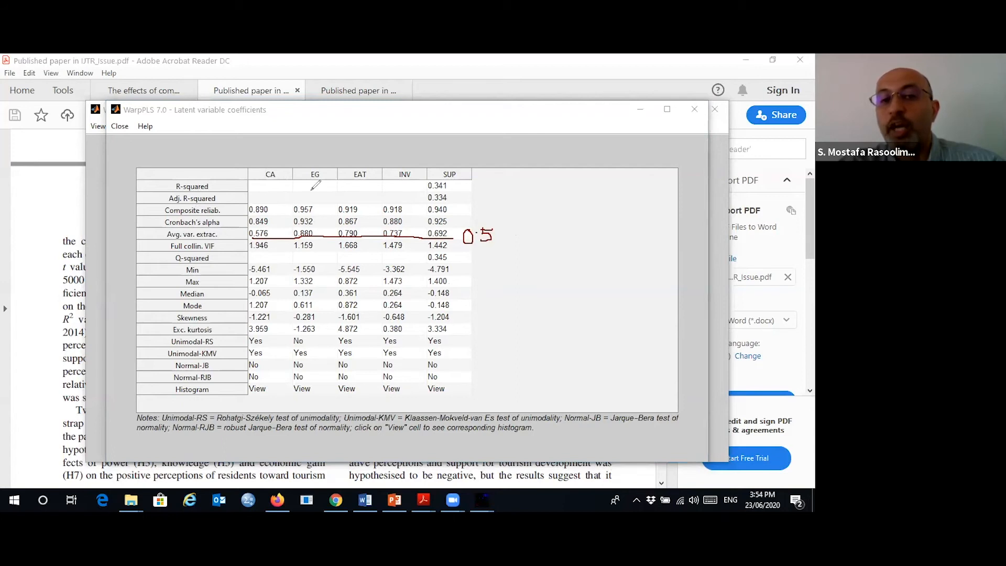
mouse_move(475, 210)
mouse_down()
mouse_move(473, 220)
mouse_move(495, 209)
mouse_move(492, 220)
mouse_move(510, 206)
mouse_up()
click(483, 214)
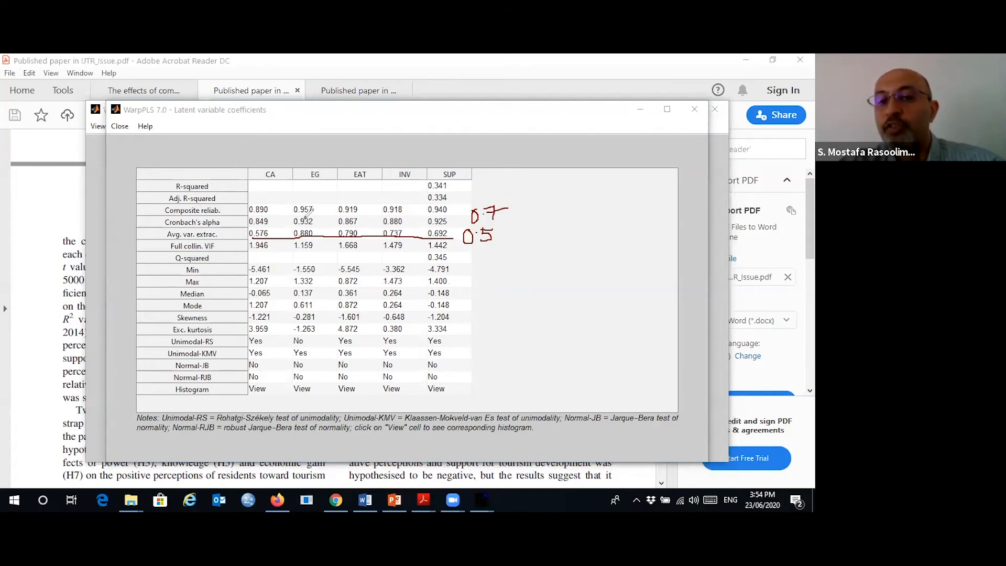
drag(160, 208, 159, 228)
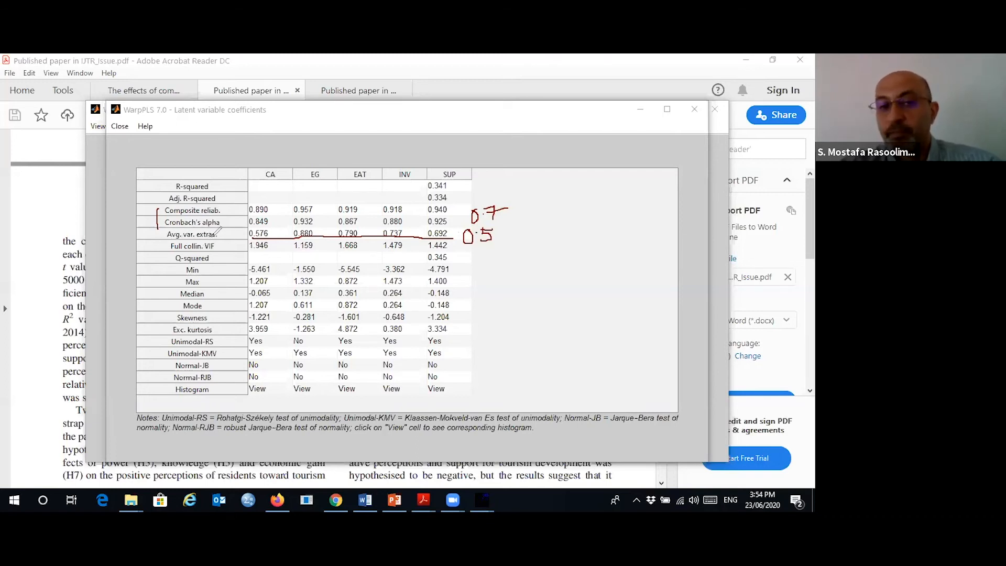
click(612, 137)
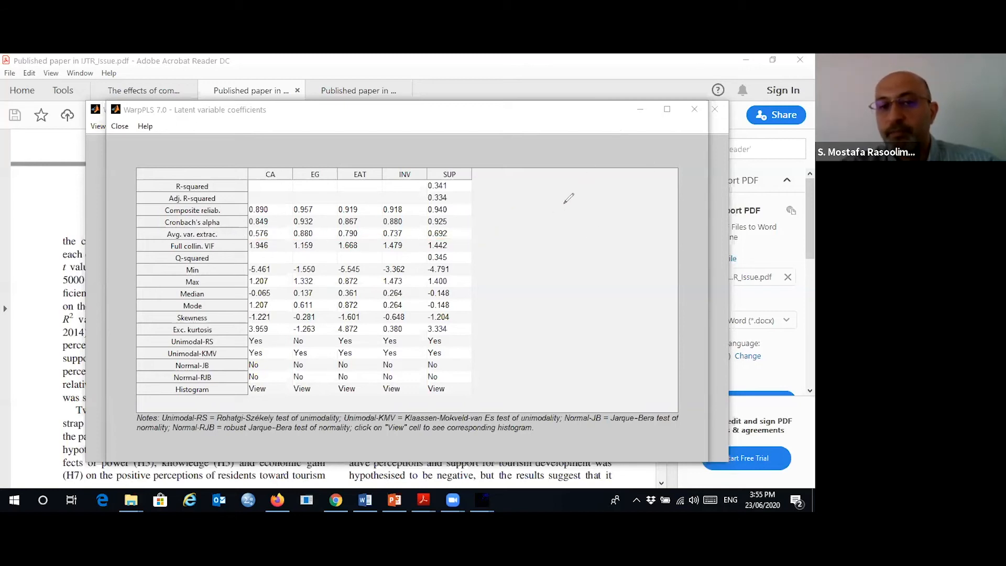
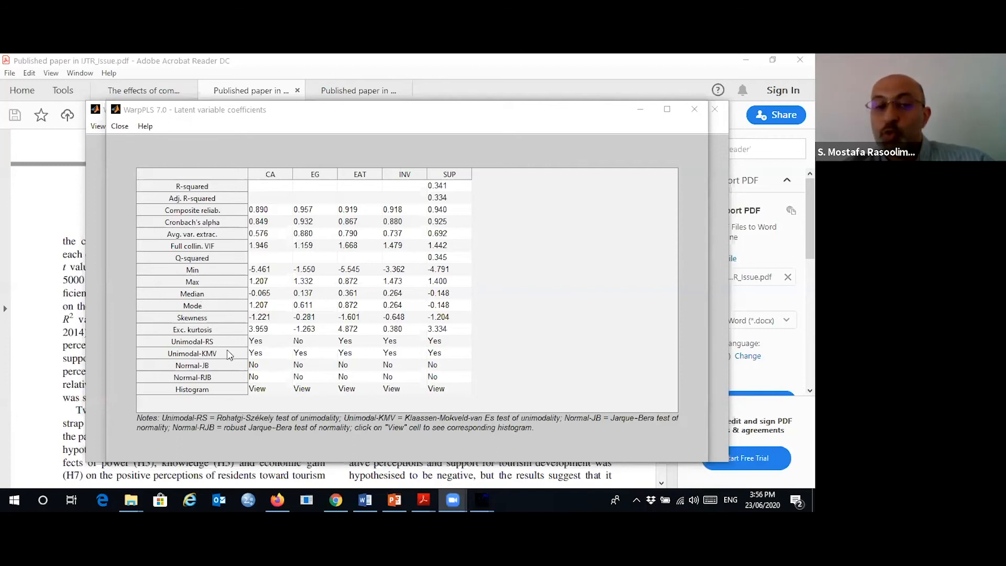
Step: View the histograms for CA and EG, and close the latent variable coefficients table
click(260, 389)
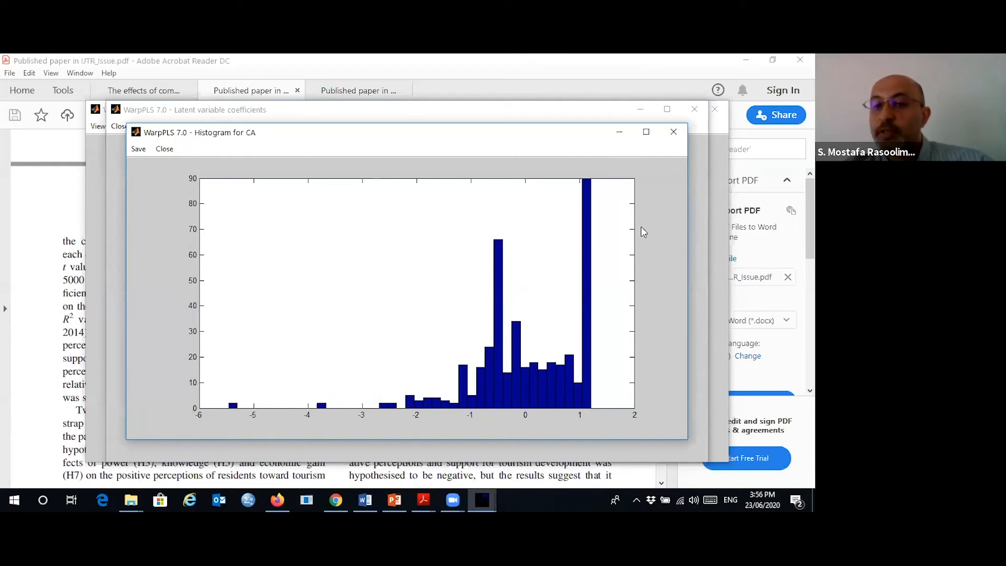
click(673, 131)
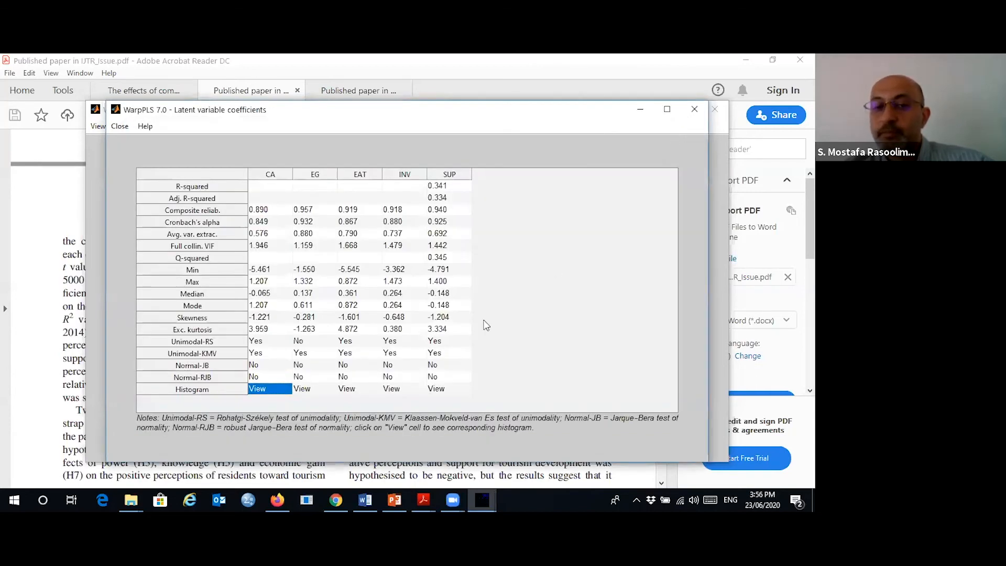
click(308, 393)
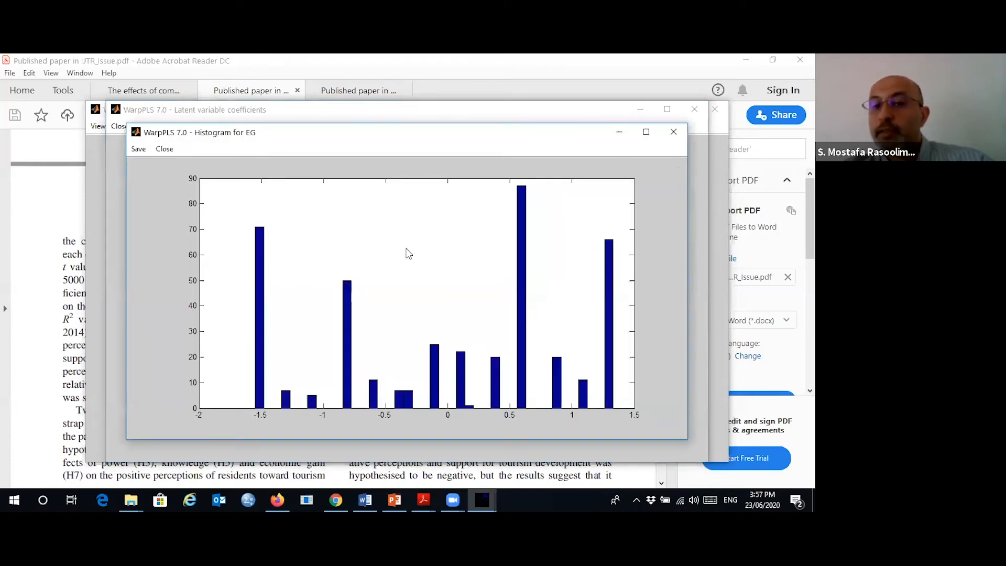
click(674, 132)
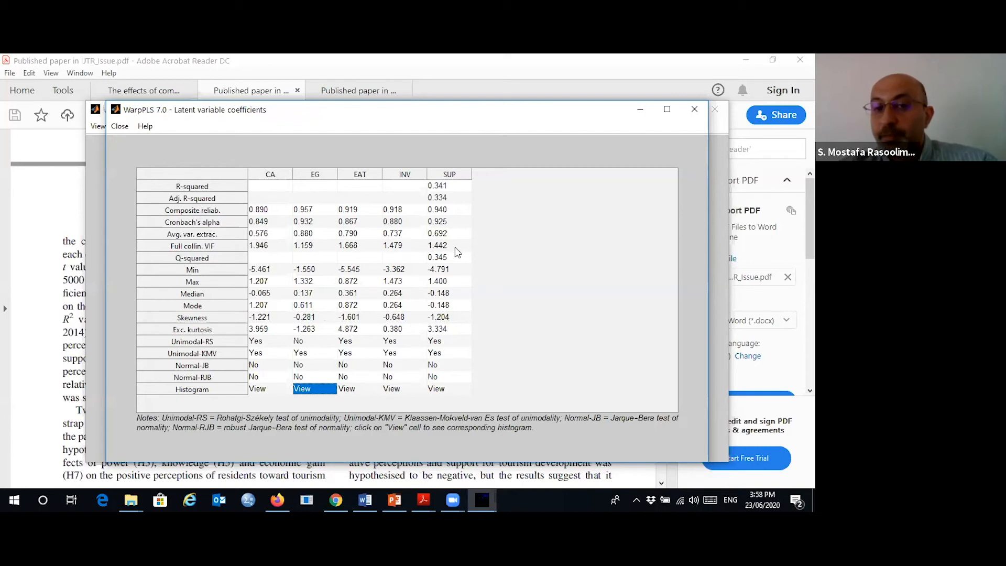
click(693, 109)
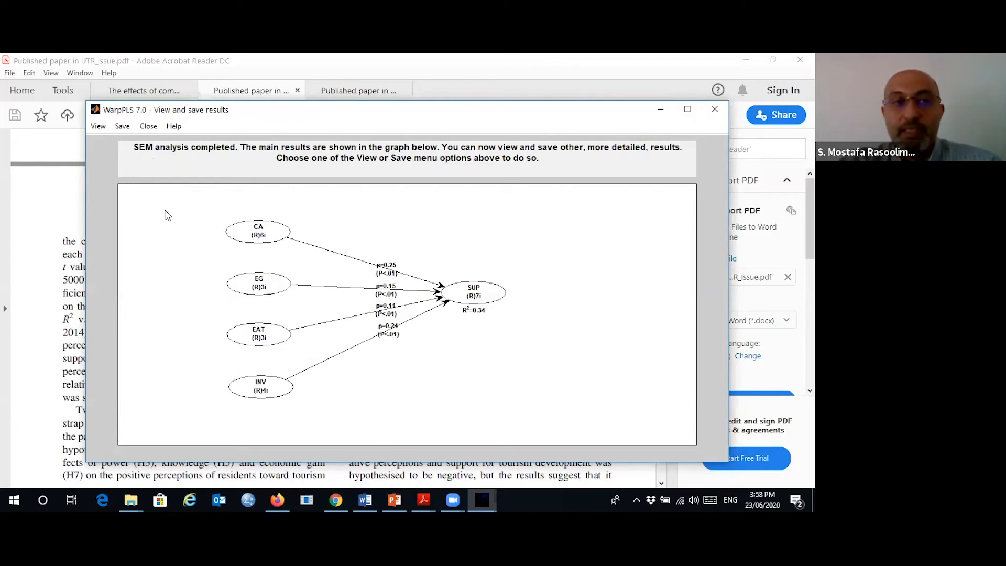
Step: View the correlations among latent variables with square roots of AVEs for the completed SEM analysis
click(99, 127)
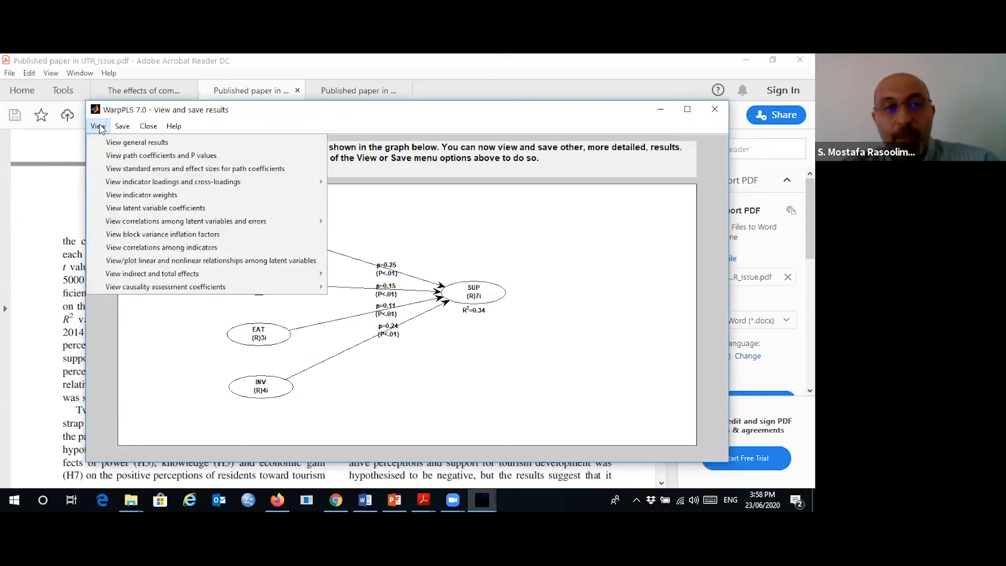
mouse_move(143, 185)
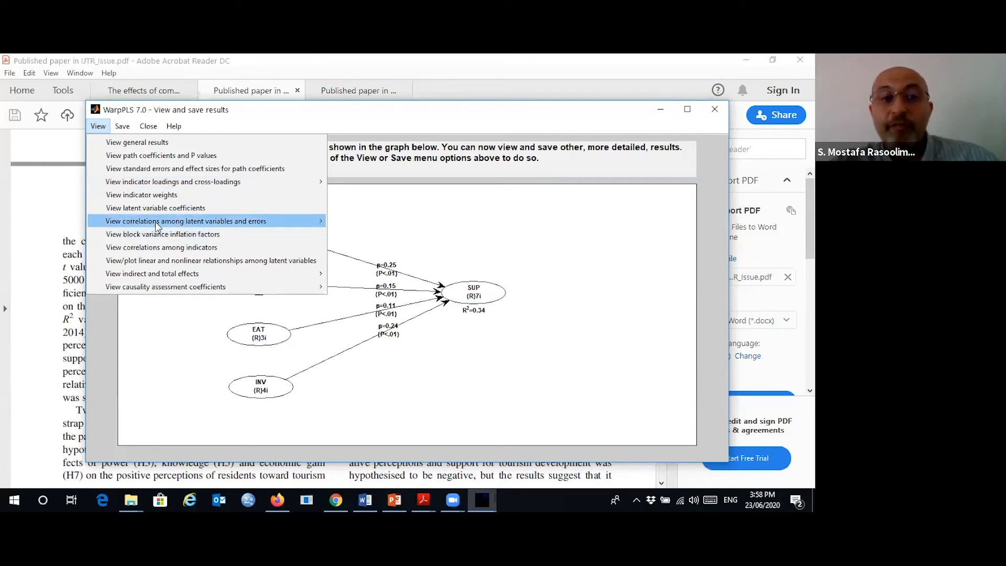
mouse_move(129, 222)
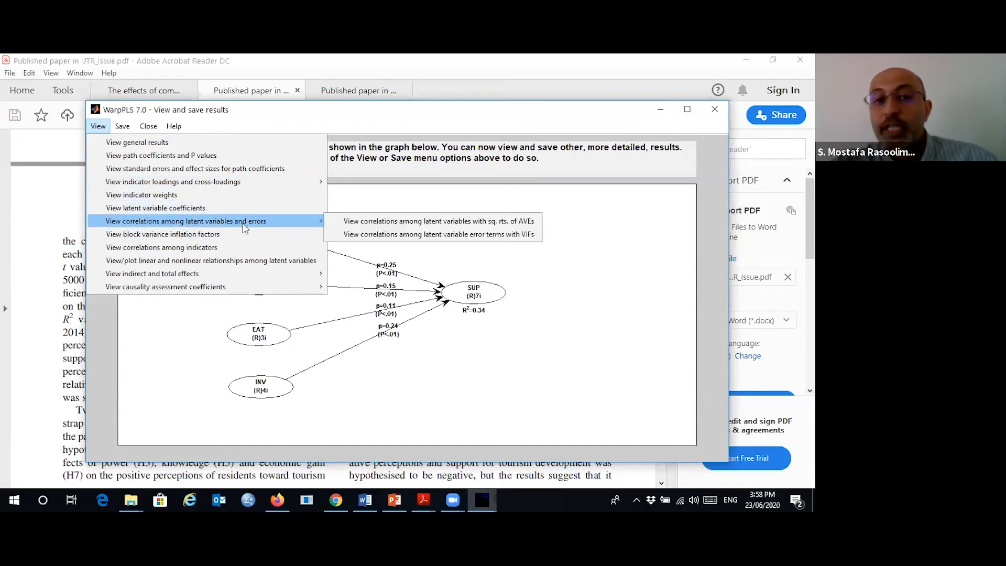
click(379, 225)
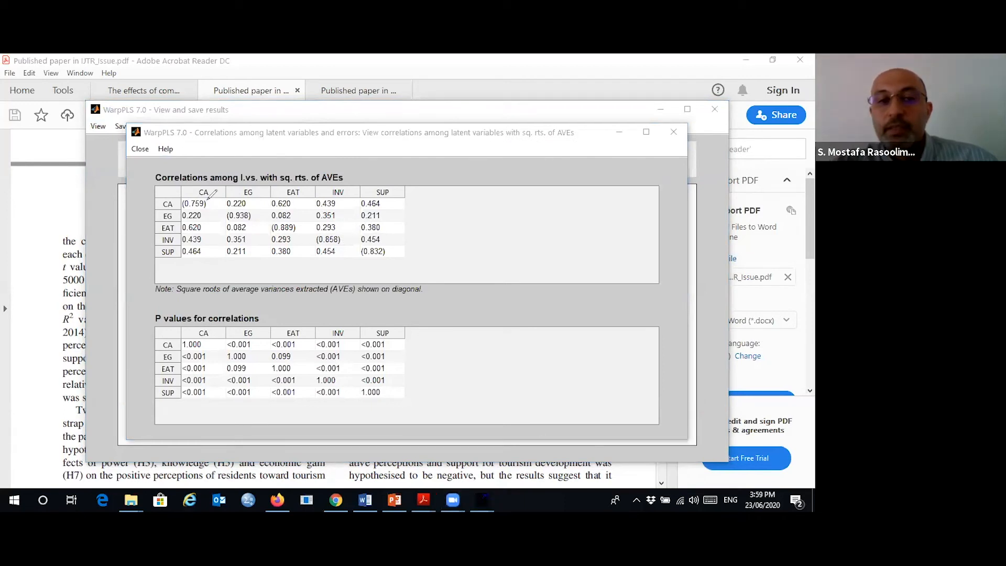
Step: Circle CA and its diagonal AVE root, line its correlations below, clear the markings, and close the correlations table and results window
mouse_move(211, 199)
mouse_down()
mouse_move(198, 209)
mouse_move(181, 202)
mouse_move(215, 187)
mouse_move(198, 184)
mouse_move(209, 200)
mouse_up()
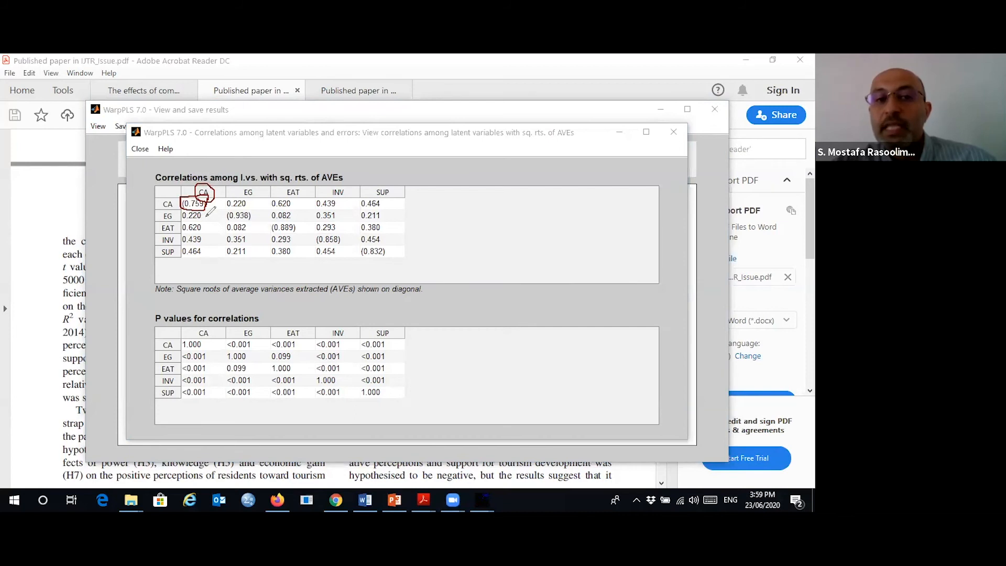
drag(208, 209, 207, 257)
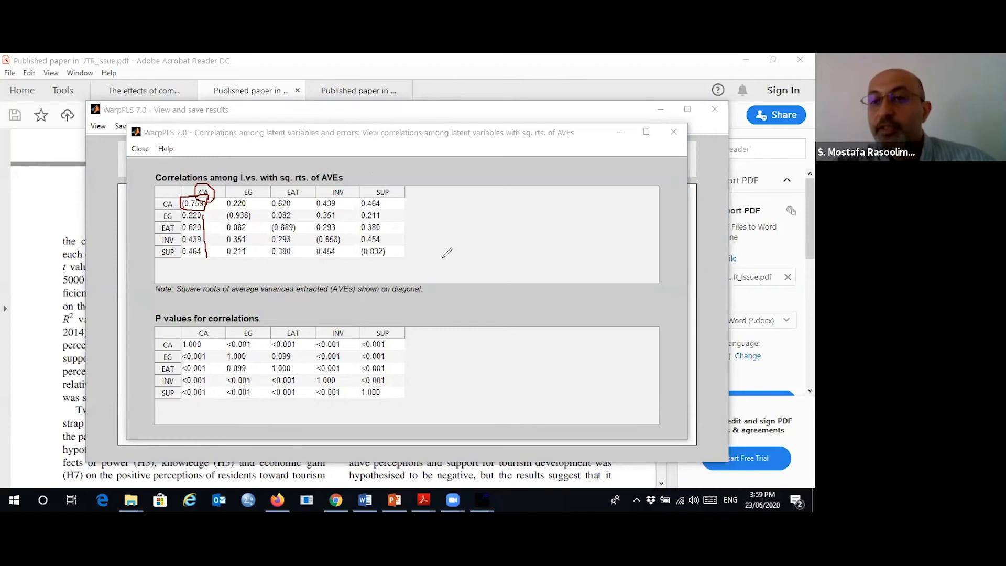
click(574, 138)
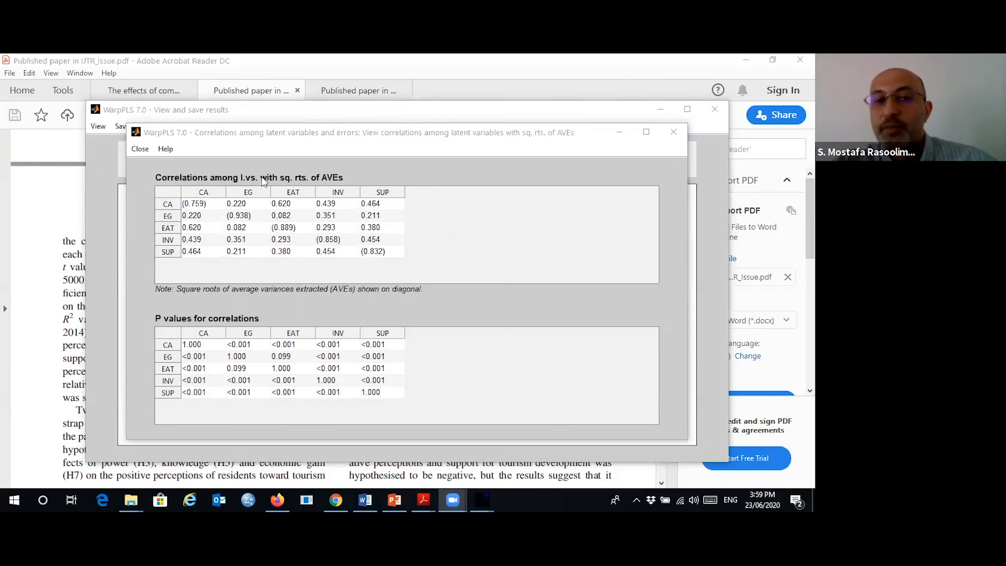
click(674, 133)
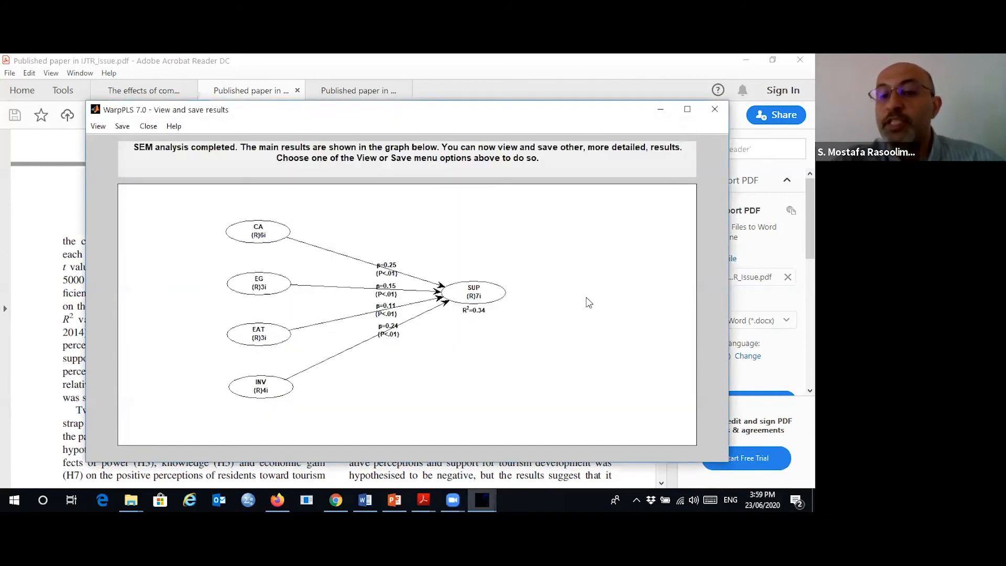
click(712, 109)
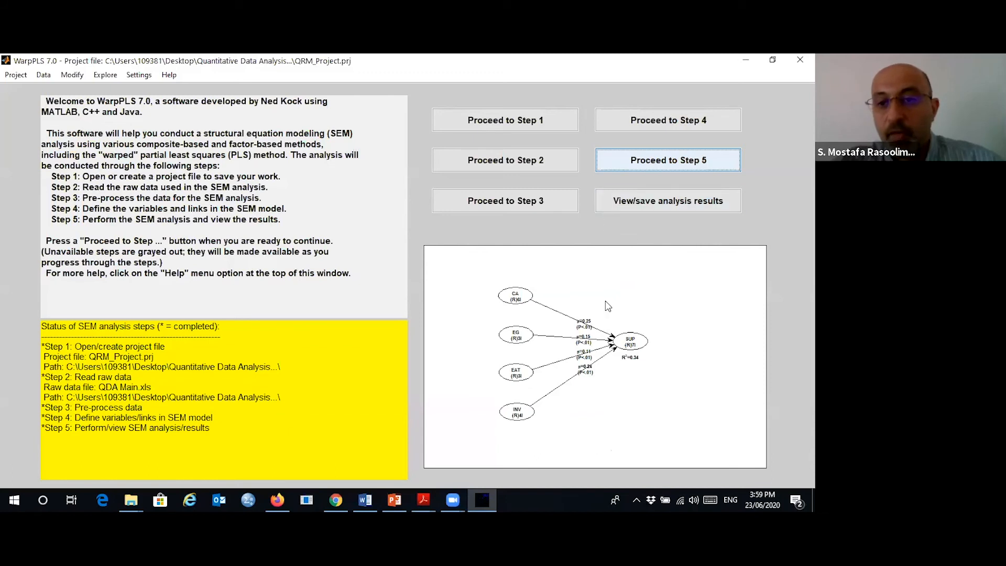
Step: Explore additional coefficients and indices, displaying the discriminant validity coefficients (extended set)
click(105, 75)
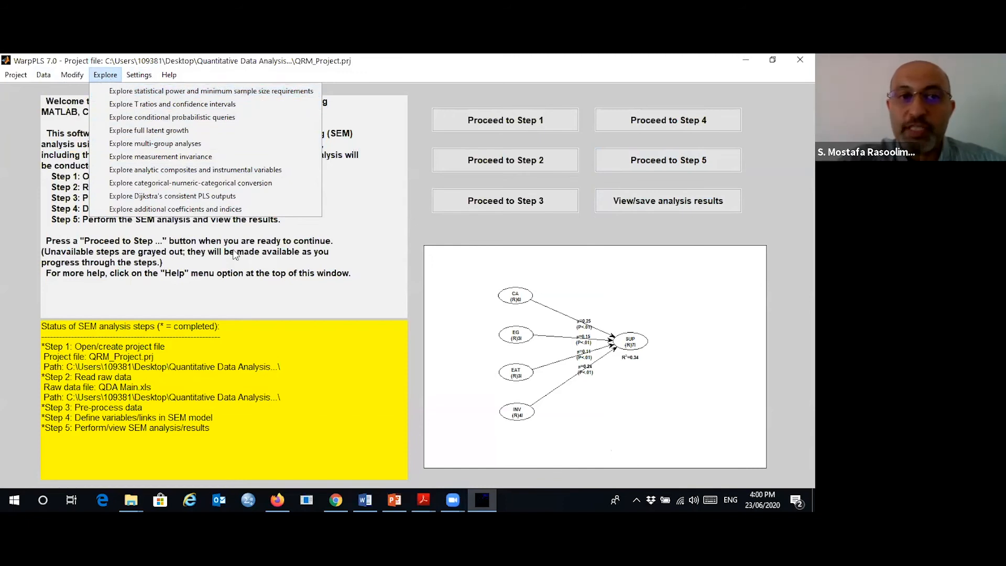
mouse_move(135, 74)
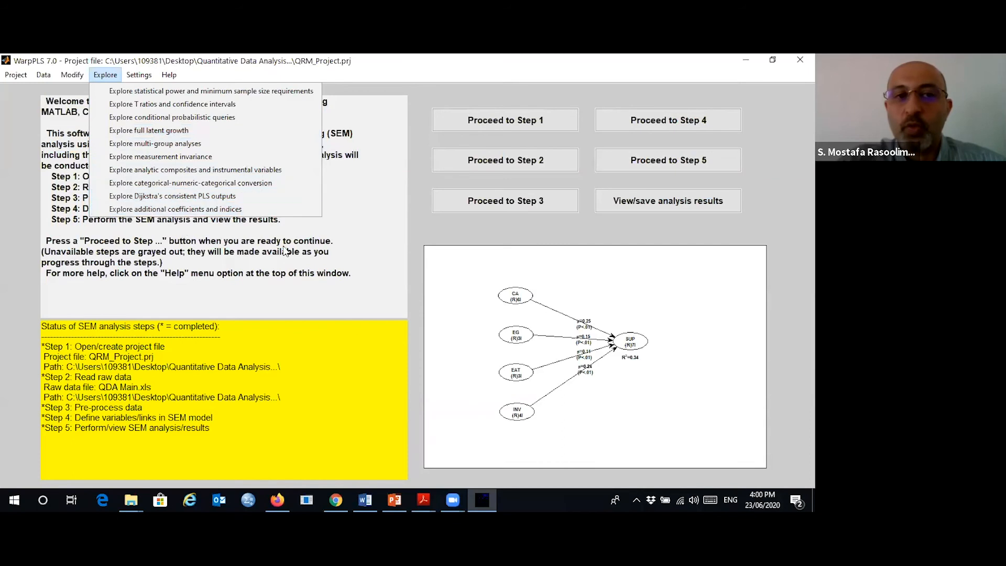
click(103, 74)
click(105, 75)
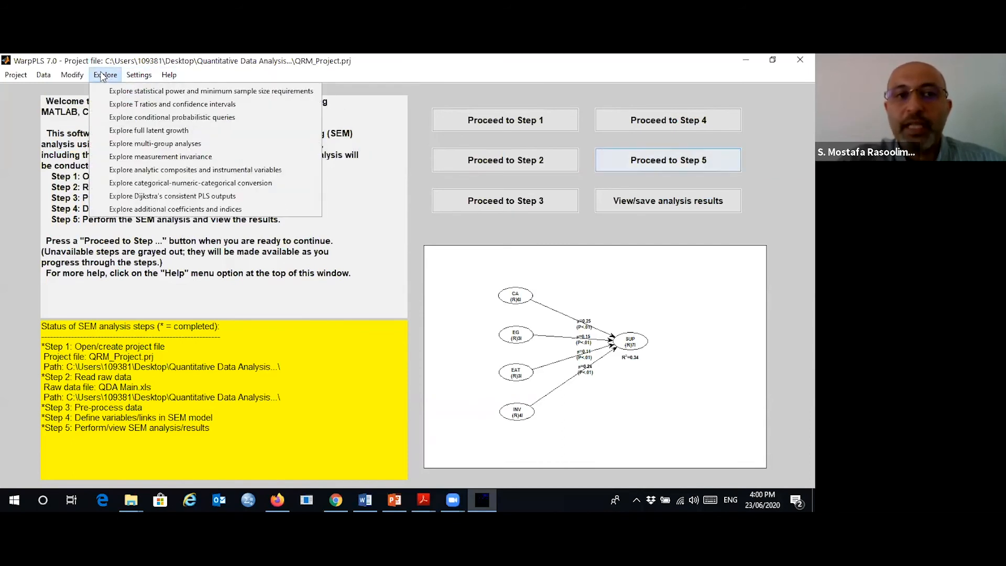
click(136, 210)
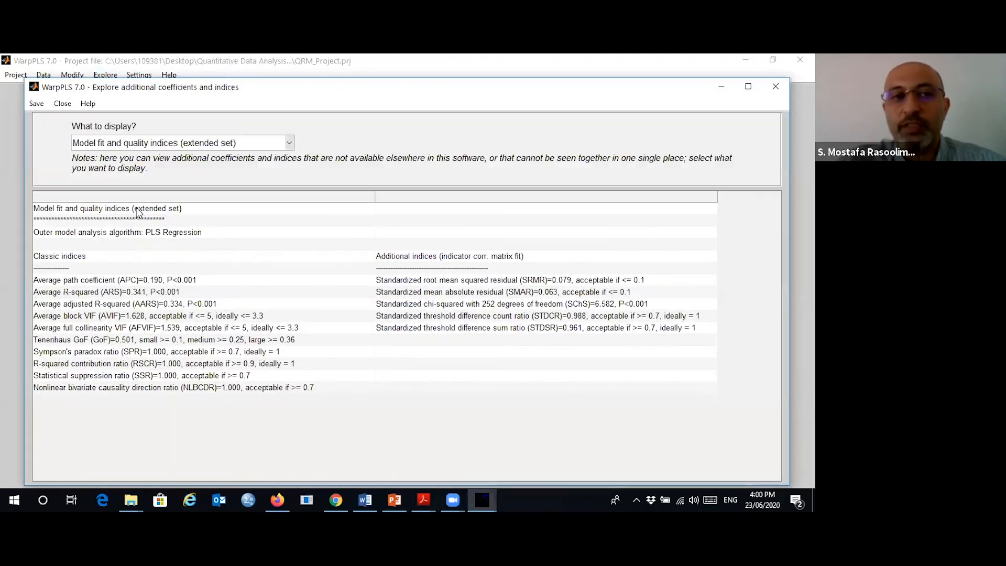
click(291, 145)
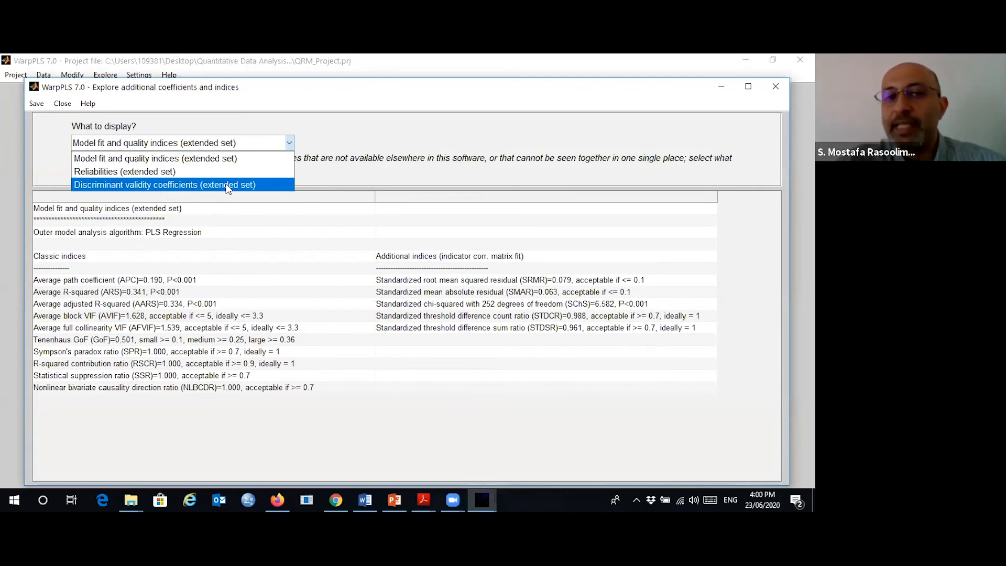
click(188, 185)
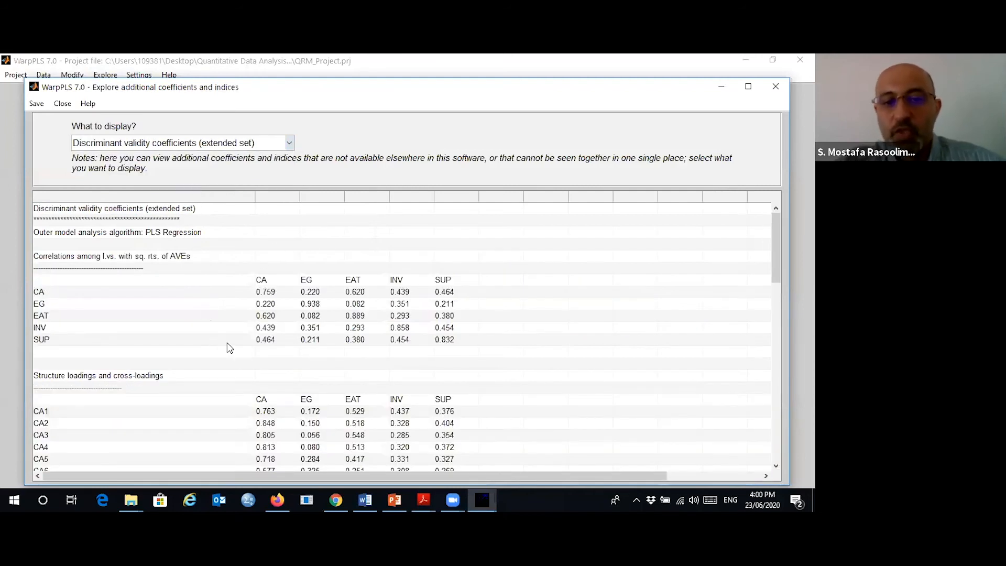
Step: Examine the AVE roots, structure loadings and cross-loadings, full collinearity VIFs, and HTMT ratios with their P values
click(544, 305)
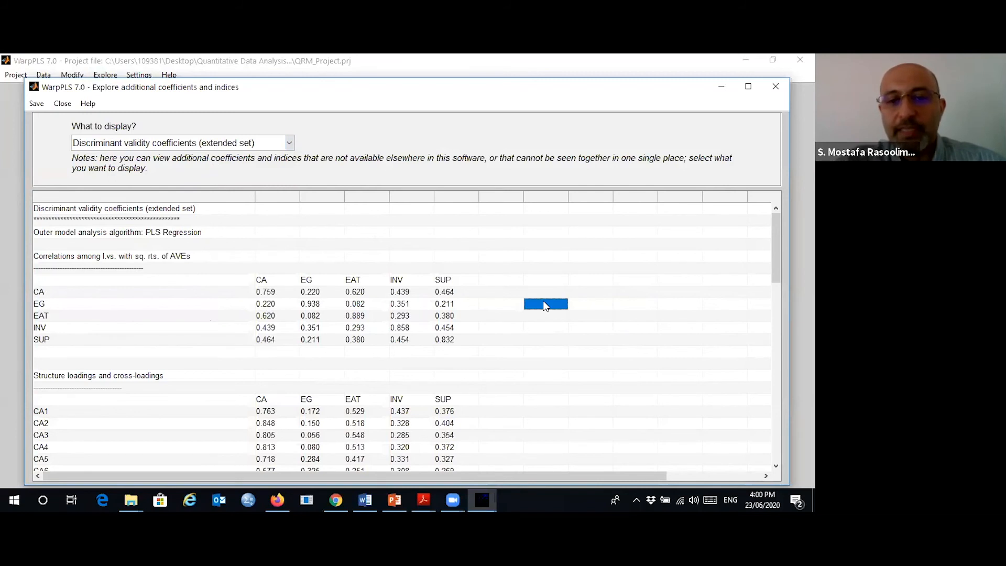
scroll(564, 350, down, 1)
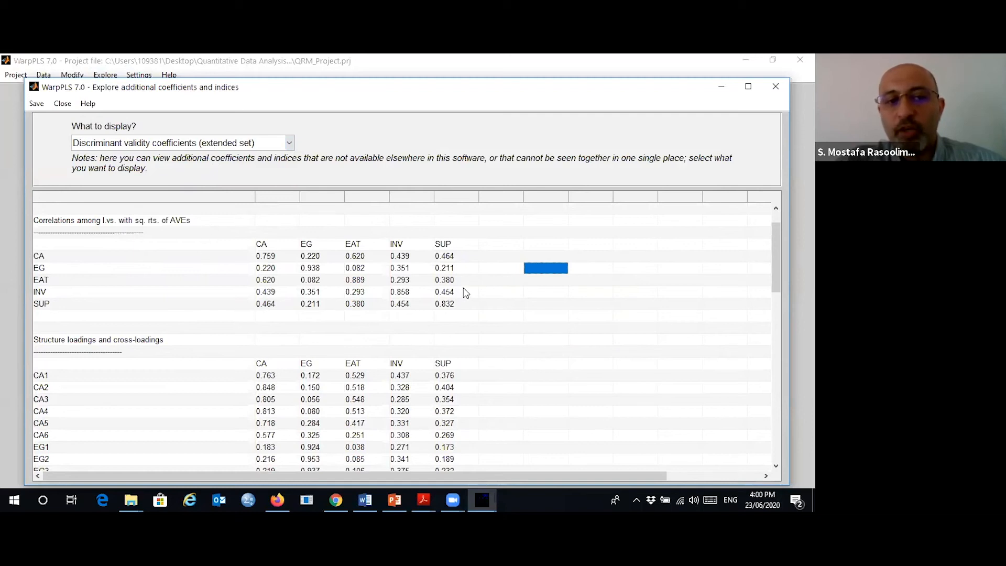
scroll(466, 293, down, 3)
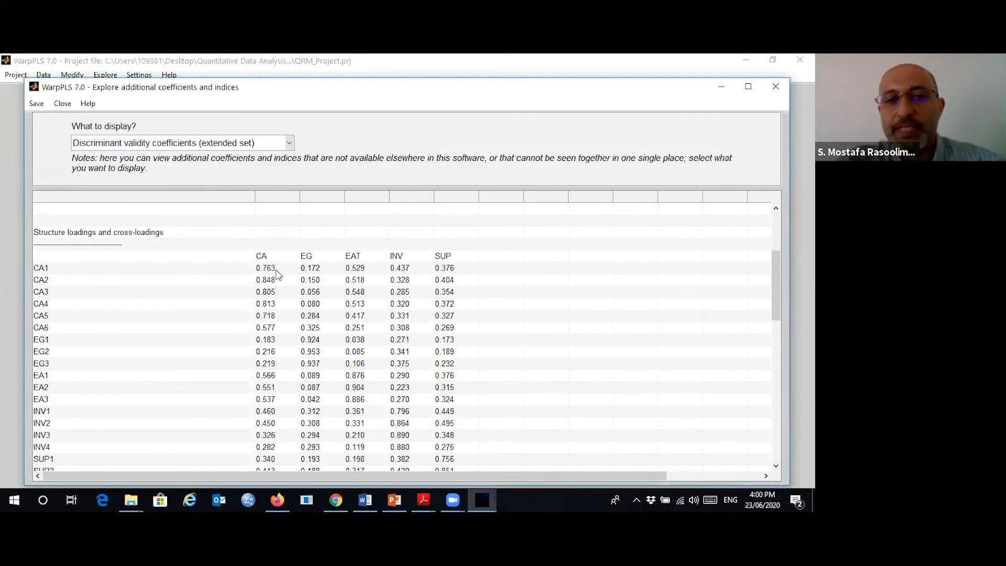
scroll(440, 311, down, 8)
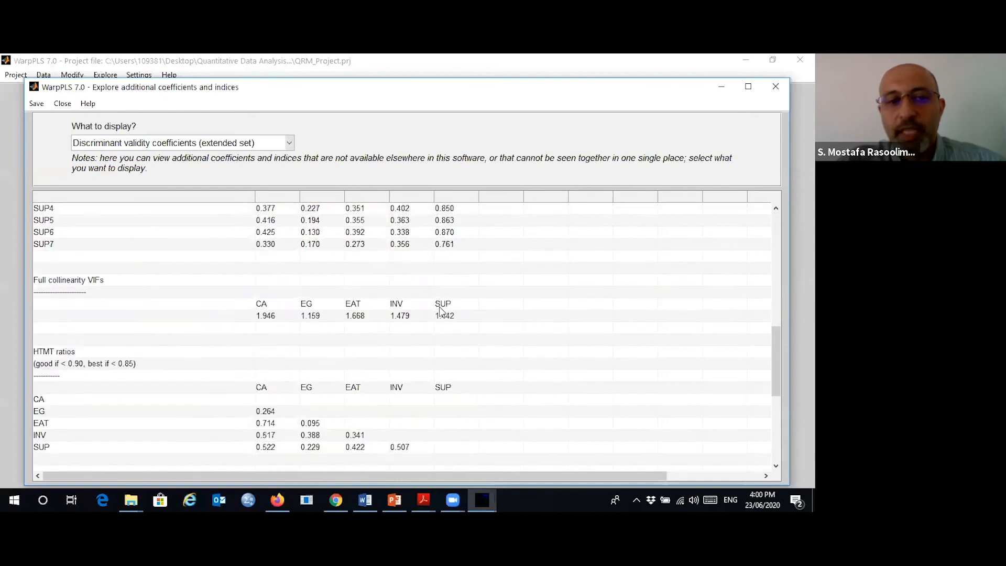
scroll(440, 311, down, 1)
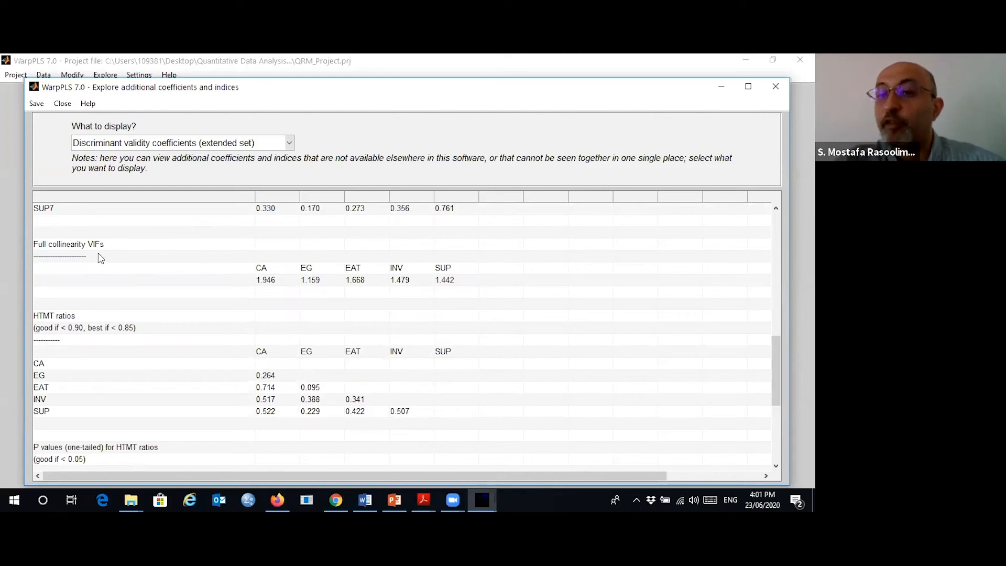
scroll(349, 332, down, 4)
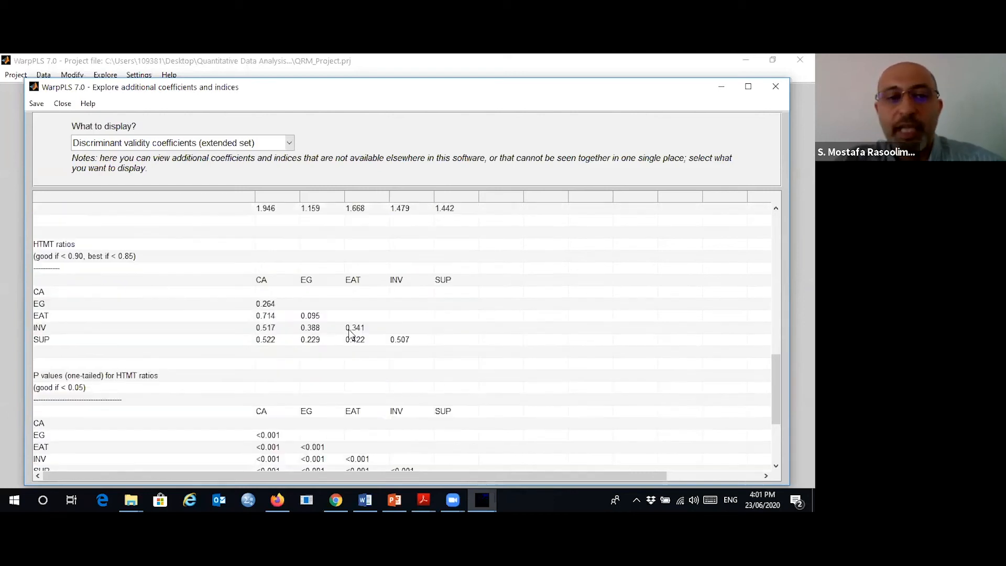
scroll(225, 267, up, 2)
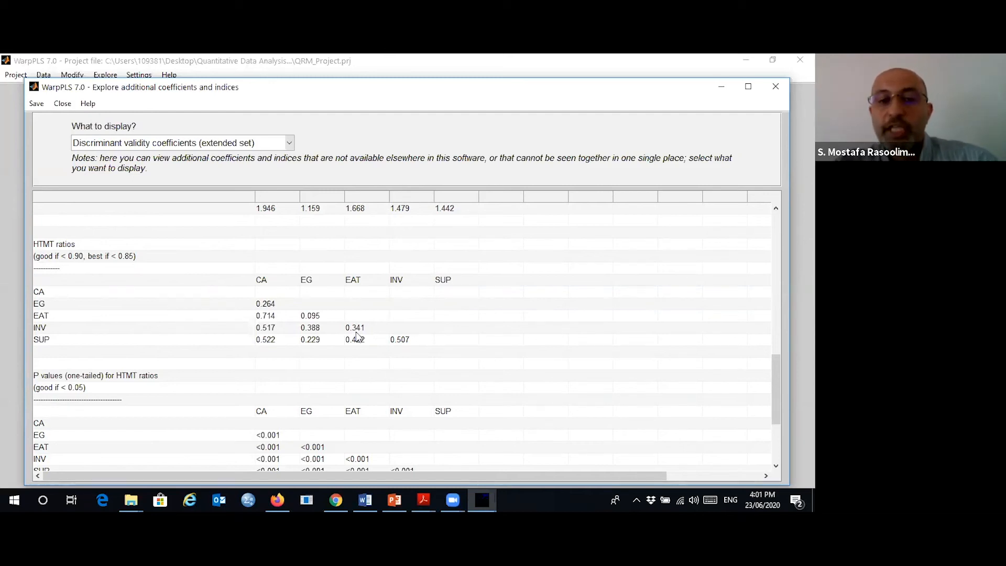
scroll(343, 379, up, 10)
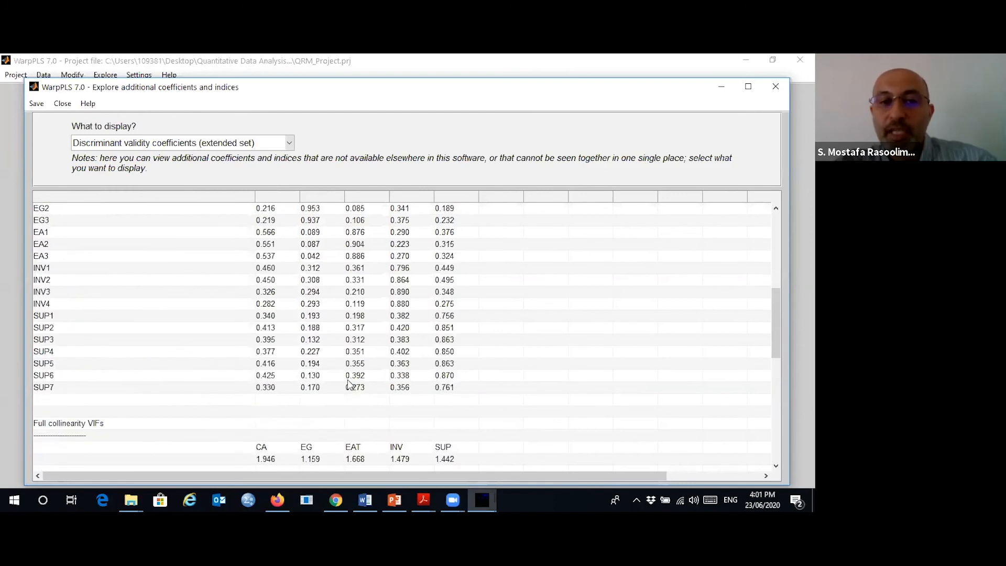
scroll(349, 385, up, 1)
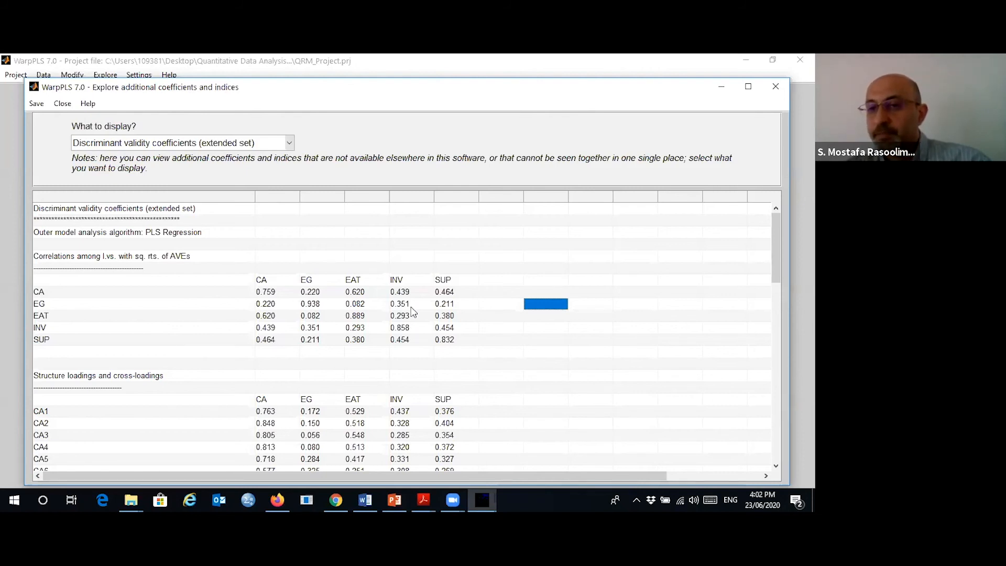
Step: Display the reliabilities (extended set) and circle the Dijkstra's PLSc reliability values from CA to SUP
click(289, 144)
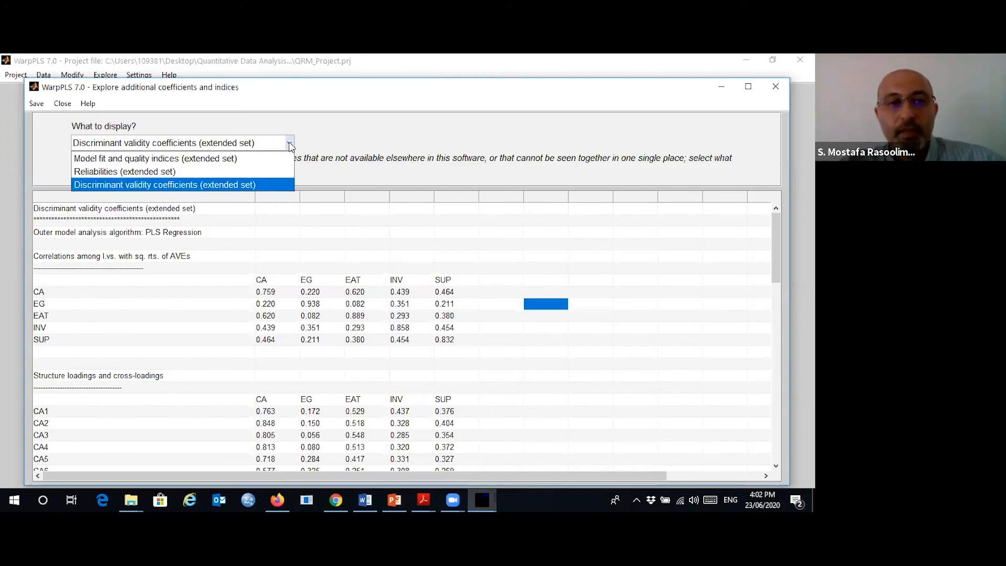
click(140, 173)
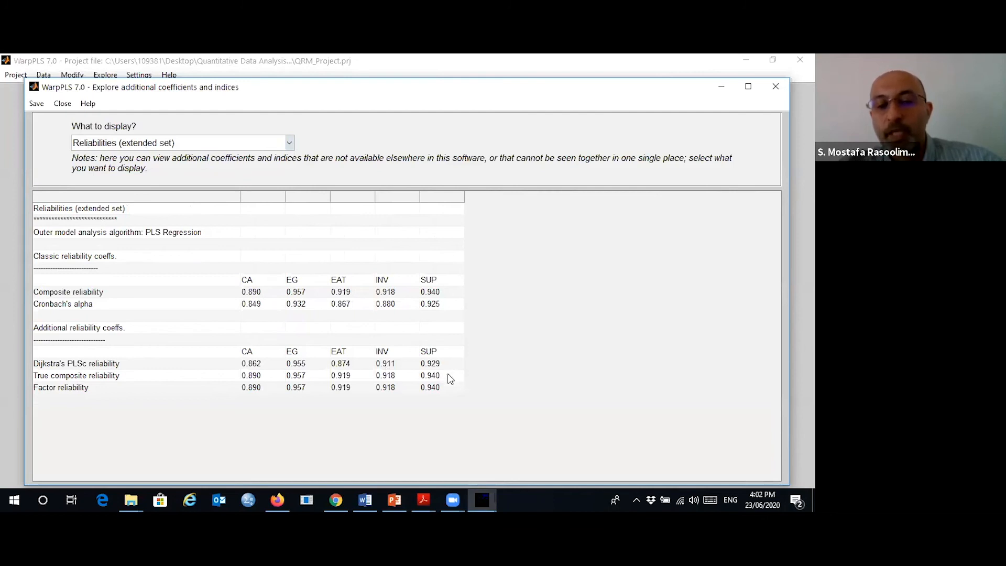
mouse_move(442, 360)
mouse_down()
mouse_move(380, 370)
mouse_move(255, 361)
mouse_up()
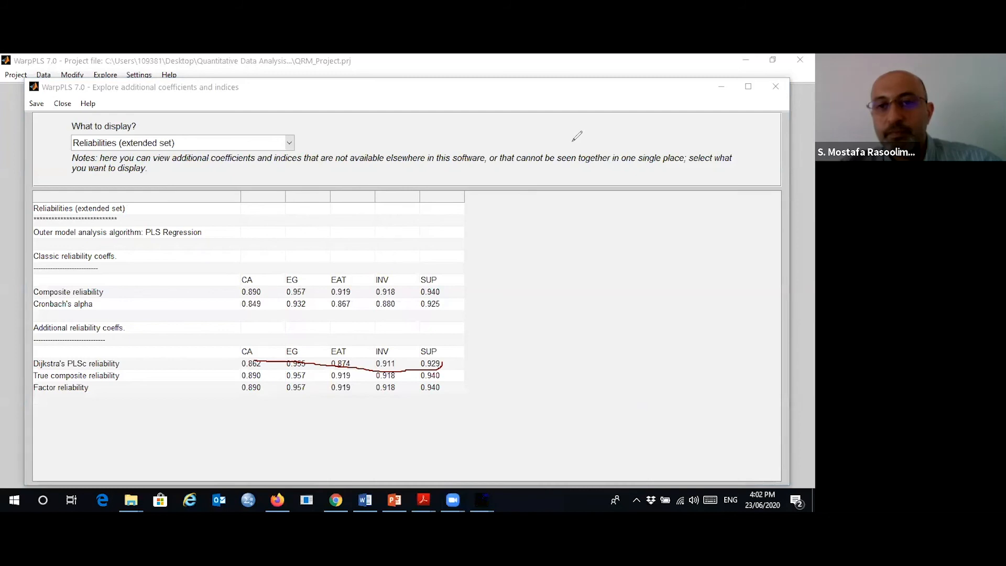
key(ctrl+z)
mouse_move(241, 372)
mouse_down()
mouse_move(419, 375)
mouse_move(445, 352)
mouse_move(278, 349)
mouse_move(239, 358)
mouse_move(242, 370)
mouse_up()
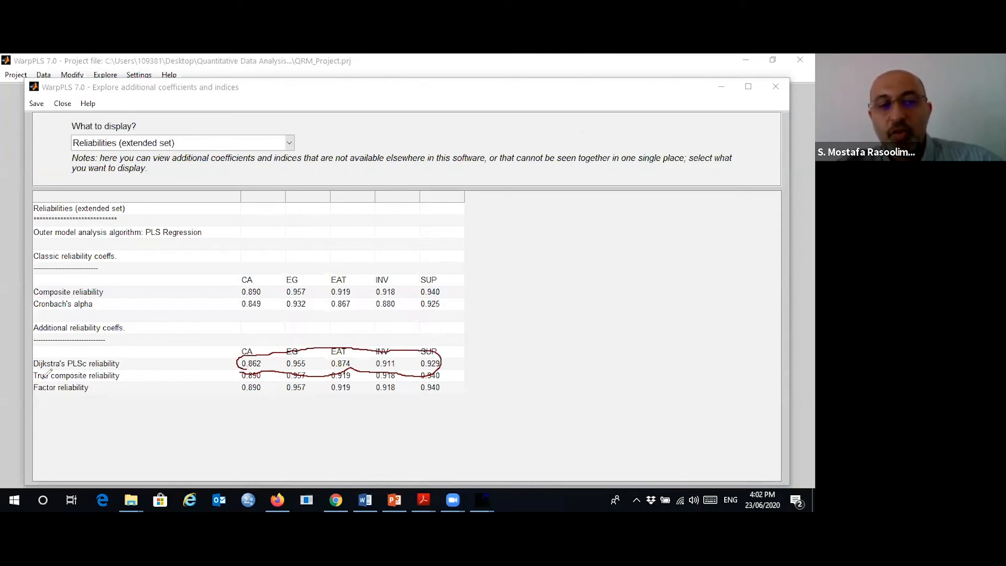
Step: Bracket true composite and factor reliability, annotate Dijkstra's PLSc reliability as rho_A, clear the markings, and close the additional coefficients window
mouse_move(30, 368)
mouse_down()
mouse_move(30, 398)
mouse_move(125, 410)
mouse_up()
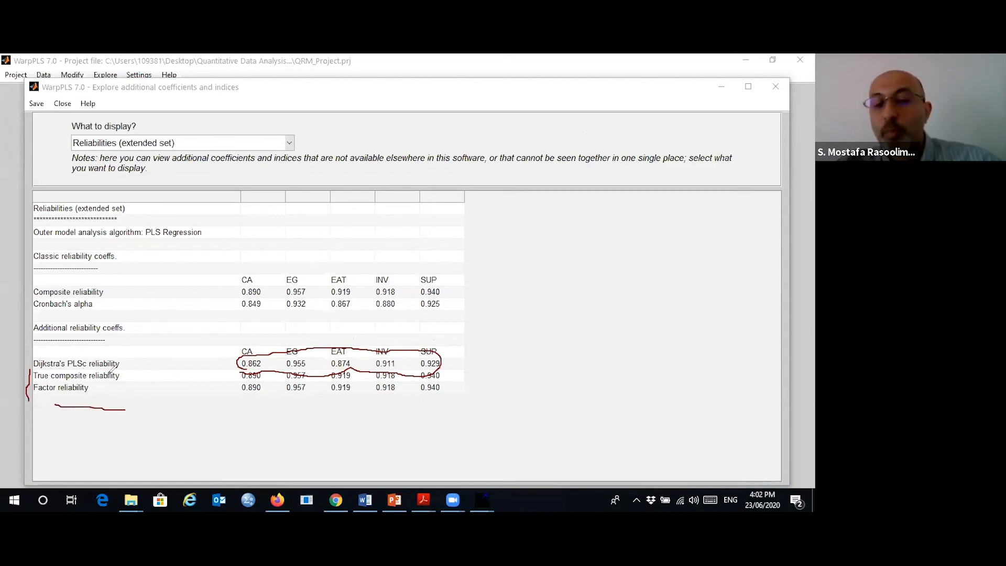
drag(443, 370, 444, 393)
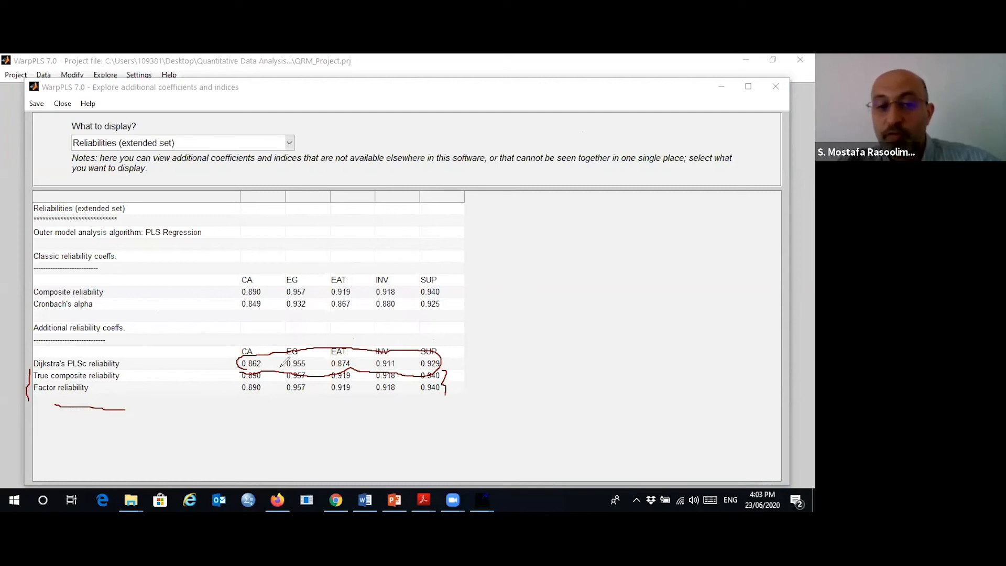
mouse_move(442, 366)
mouse_down()
mouse_move(461, 362)
mouse_move(449, 357)
mouse_move(473, 375)
mouse_move(463, 371)
mouse_move(518, 355)
mouse_move(535, 373)
mouse_move(620, 367)
mouse_move(613, 358)
mouse_up()
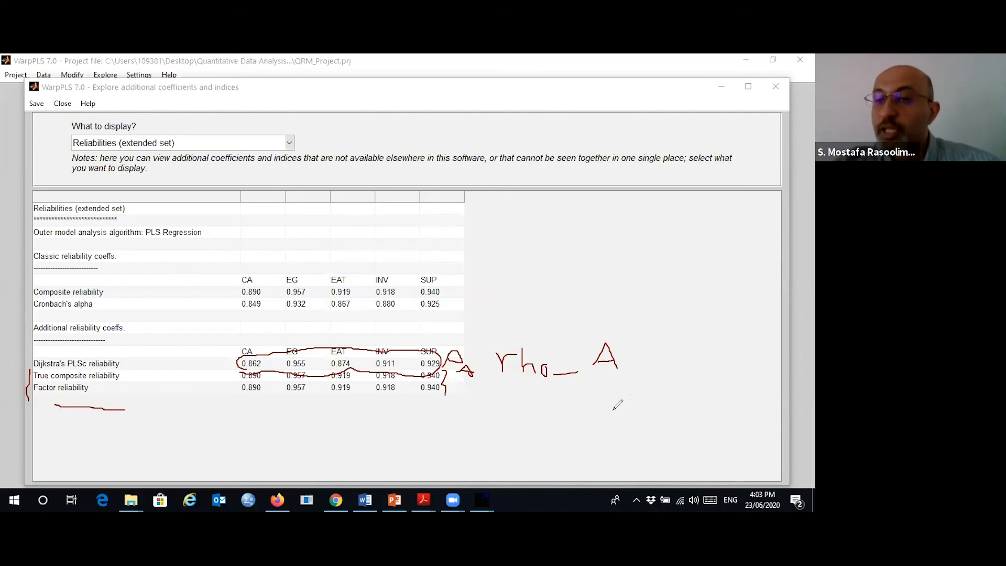
click(553, 145)
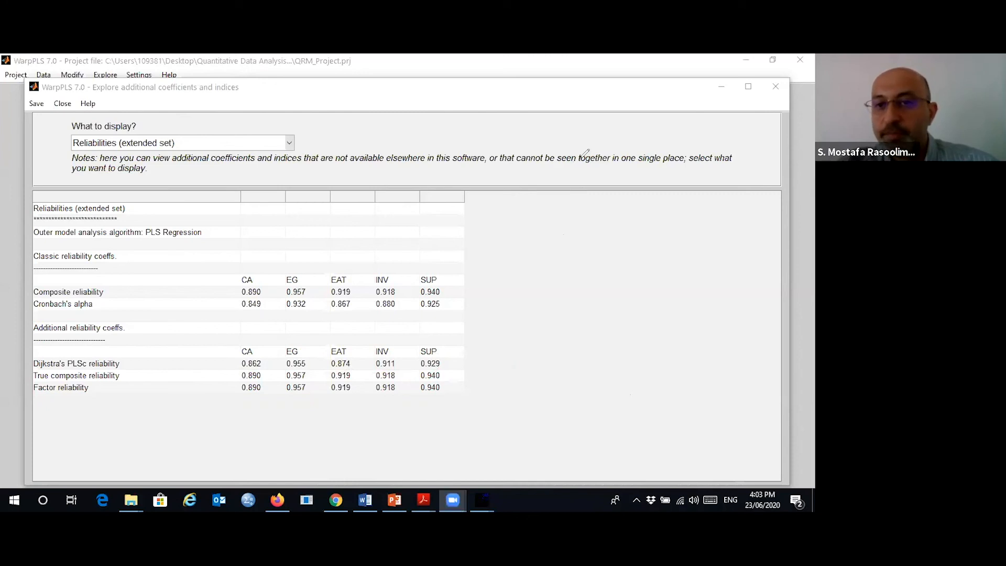
click(776, 87)
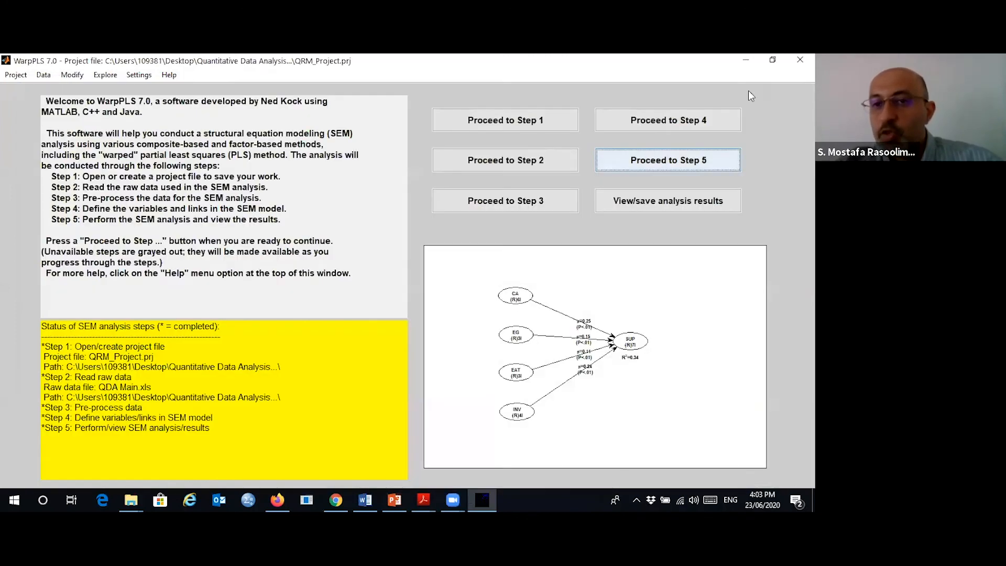
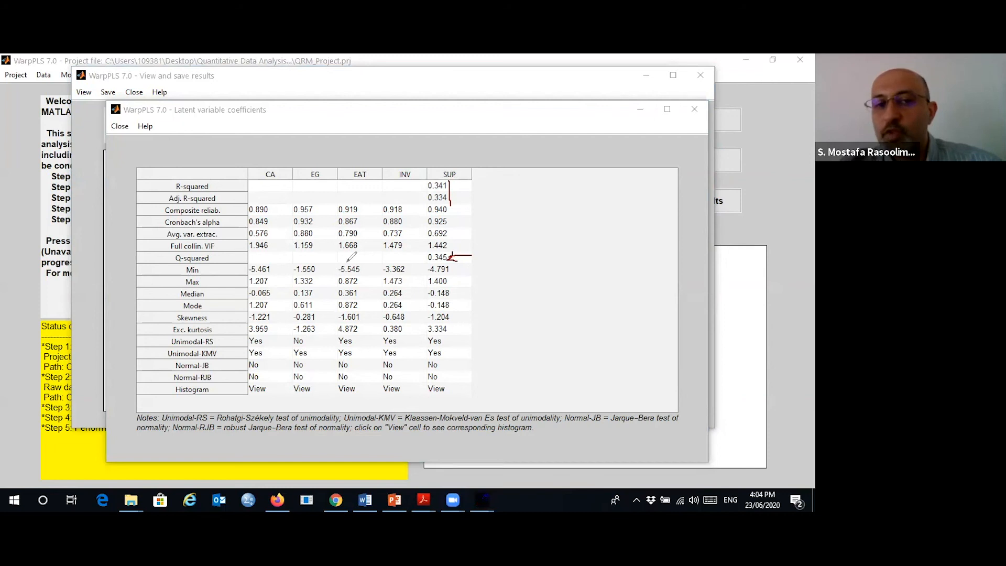
Step: Annotate the Q-squared coefficient of SUP with Q² > 0, clear the markings, and close the latent variable coefficients
mouse_move(493, 247)
mouse_down()
mouse_move(491, 268)
mouse_move(489, 250)
mouse_move(504, 266)
mouse_move(499, 240)
mouse_move(508, 255)
mouse_up()
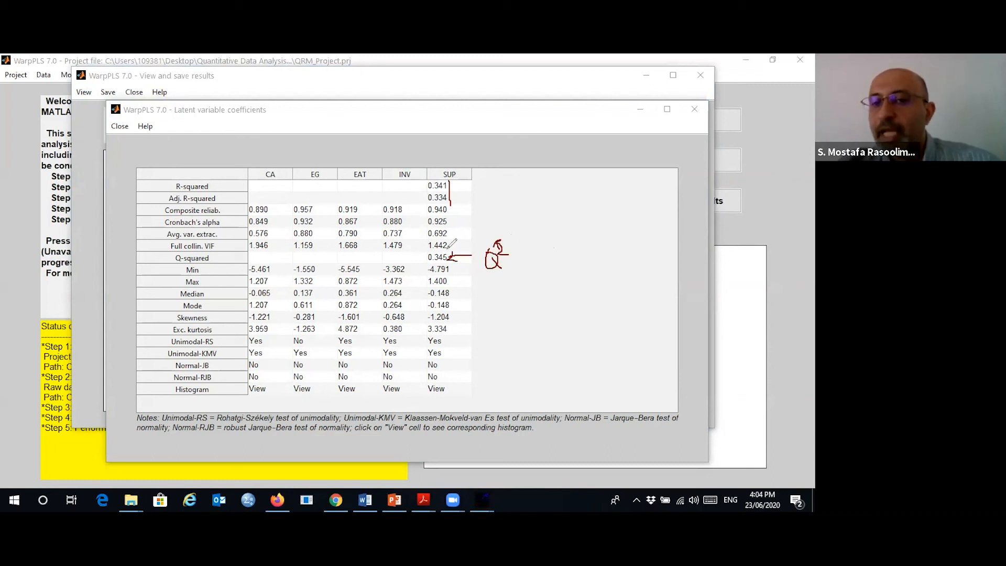
mouse_move(513, 242)
mouse_down()
mouse_move(523, 268)
mouse_move(513, 285)
mouse_up()
mouse_move(548, 253)
mouse_down()
mouse_move(540, 264)
mouse_move(549, 253)
mouse_up()
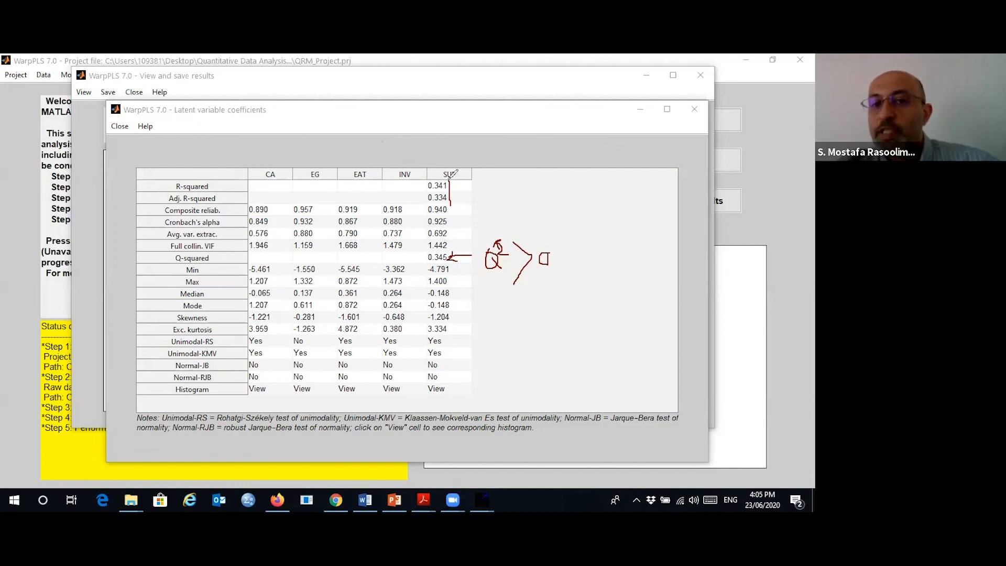
click(625, 159)
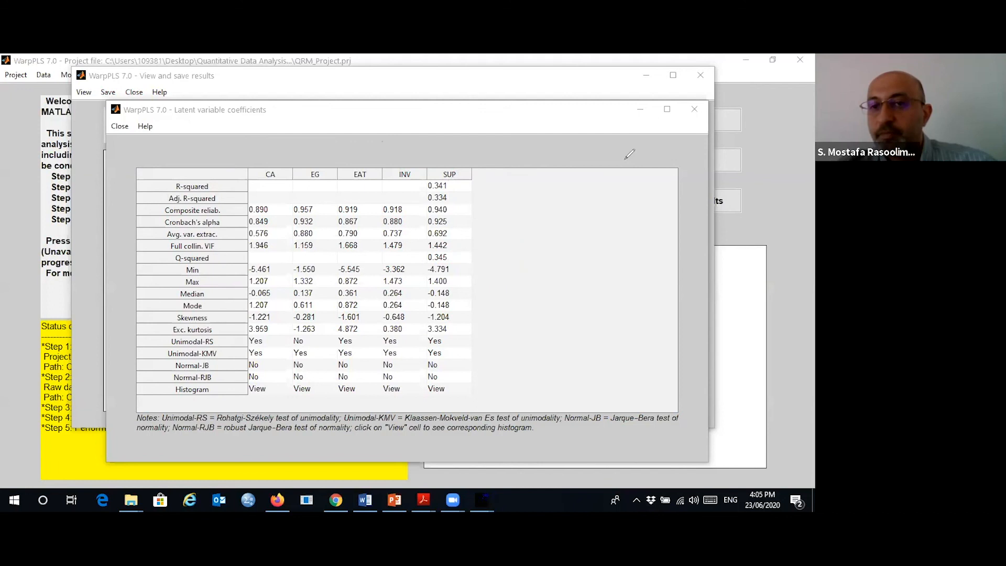
click(694, 109)
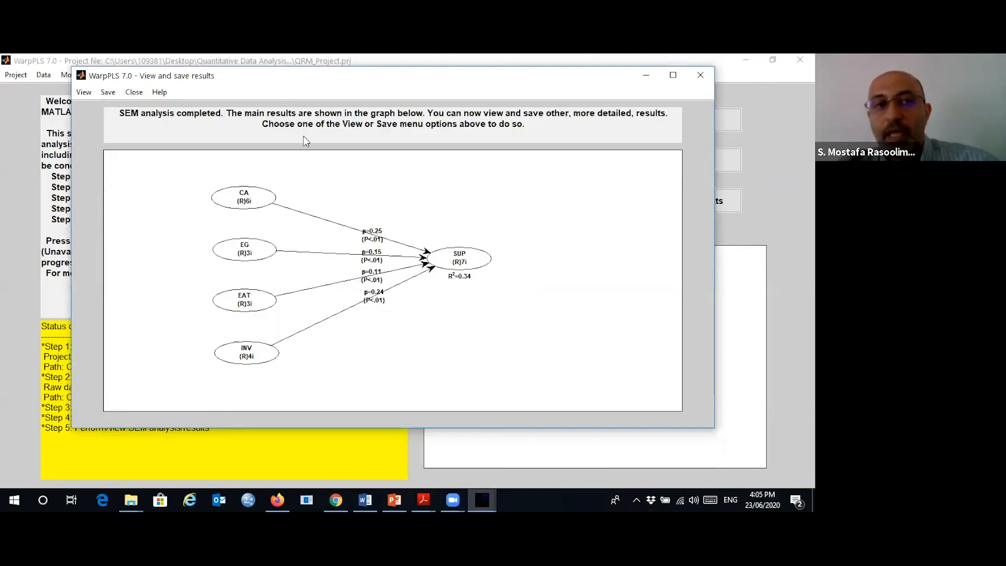
Step: Examine the path coefficients and P values for the paths leading to SUP, and close their window
click(84, 92)
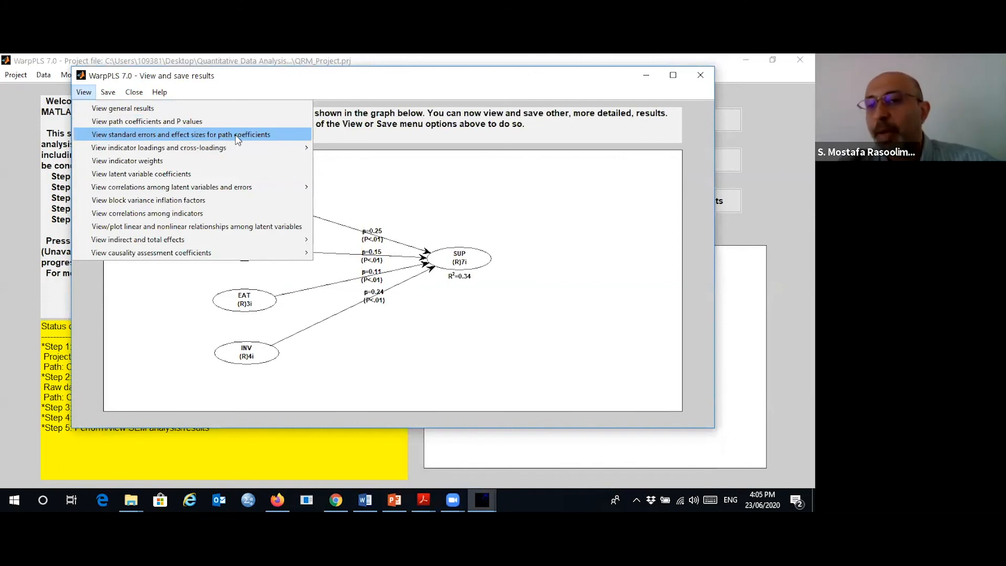
click(158, 121)
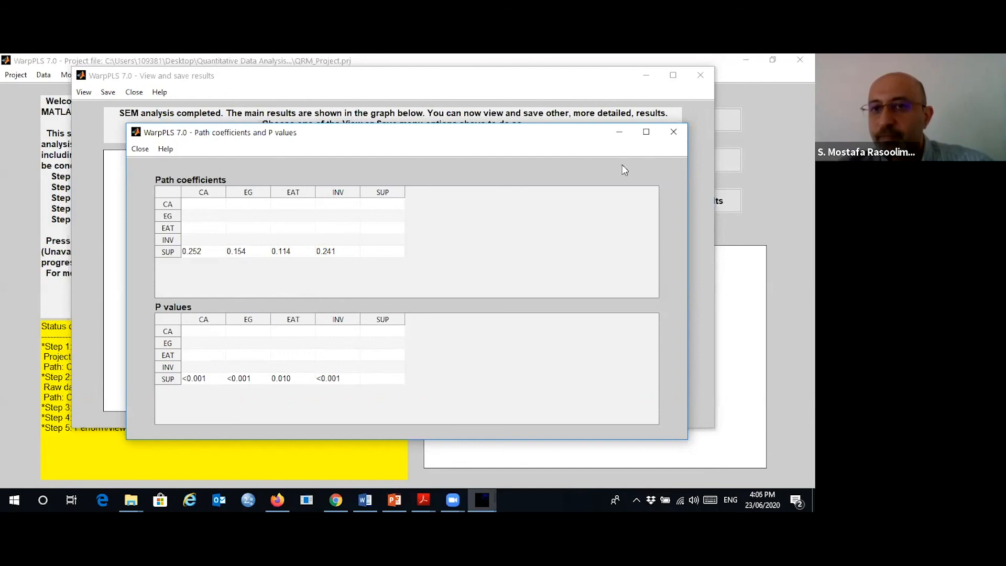
click(674, 132)
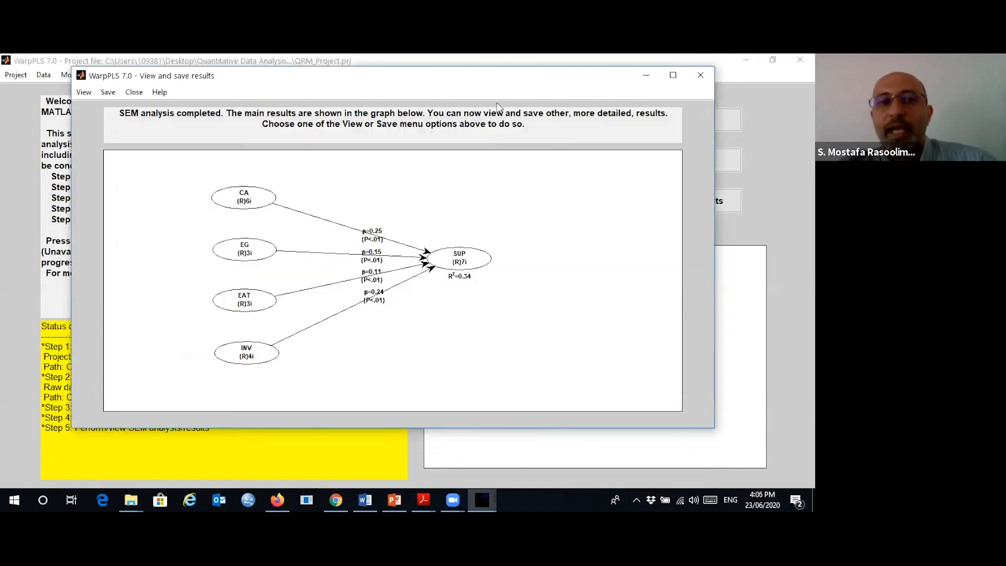
Step: Display the standard errors and effect sizes for path coefficients, underline the effect sizes, annotate them as f², clear the markings, and close the window
click(84, 93)
click(100, 132)
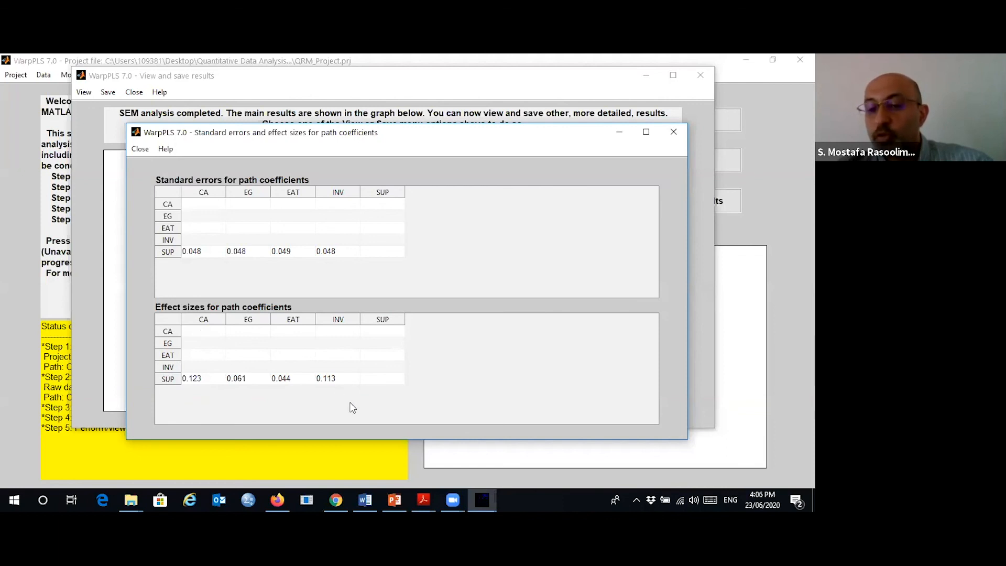
drag(186, 391, 378, 383)
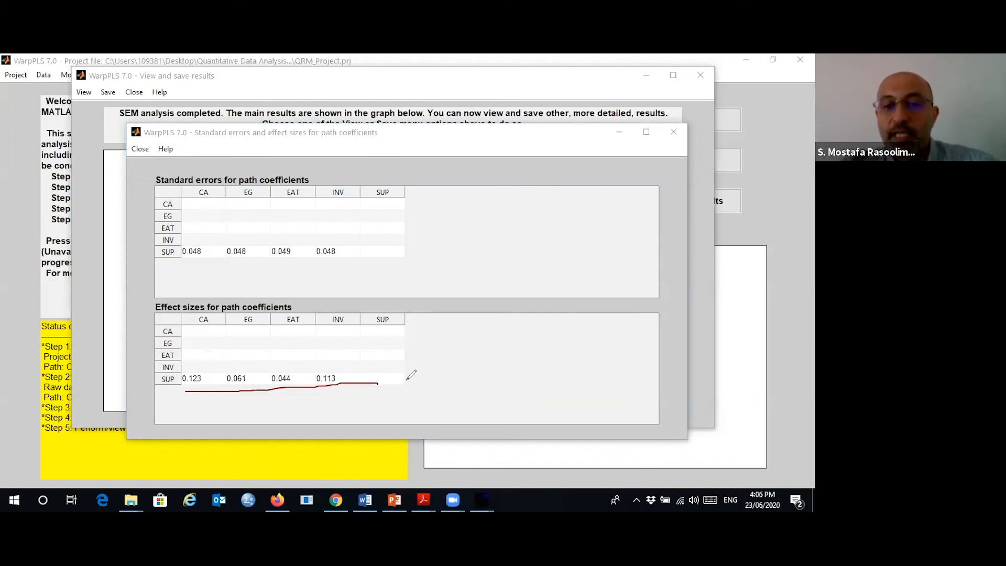
mouse_move(424, 366)
mouse_down()
mouse_move(419, 390)
mouse_move(428, 352)
mouse_move(435, 361)
mouse_up()
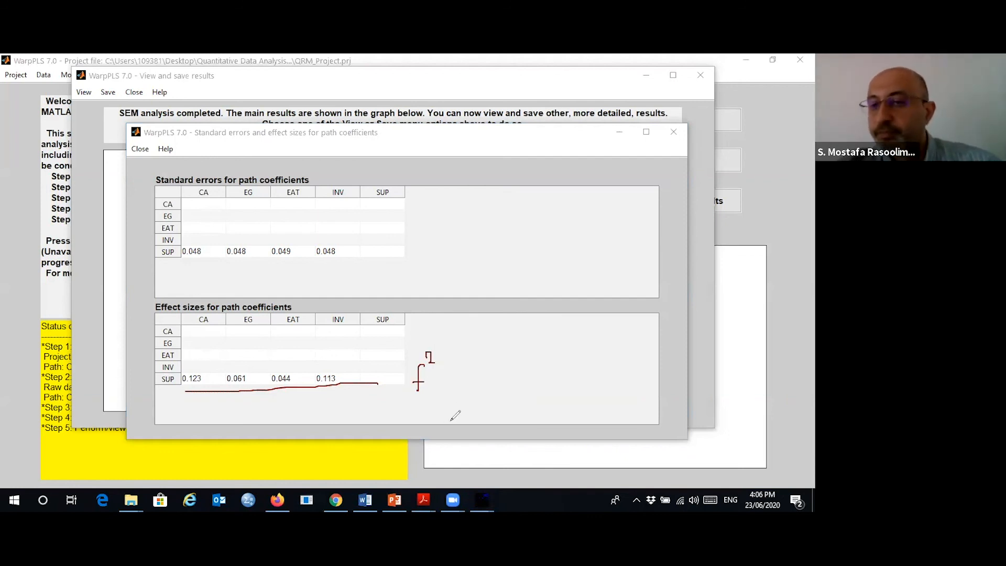
click(557, 142)
click(610, 115)
click(667, 128)
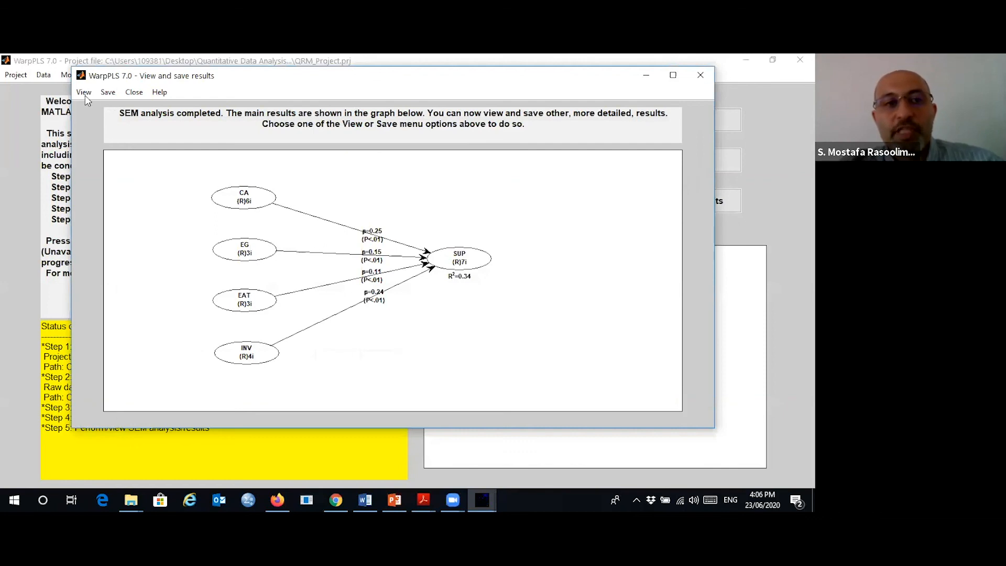
Step: Save all classic model estimates as a tab-delimited .txt file named Results_QRA project in the March 2020 folder
click(84, 92)
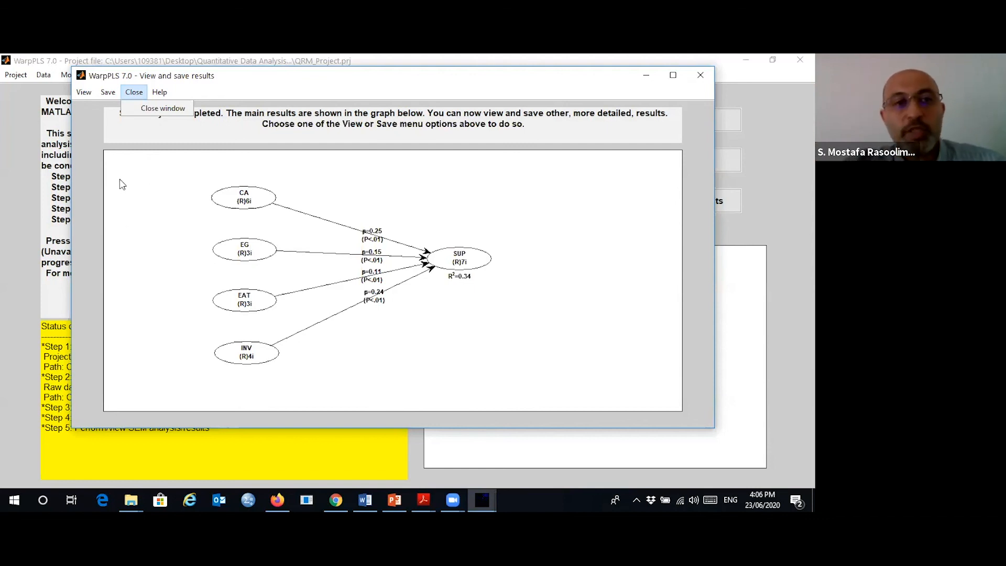
mouse_move(109, 99)
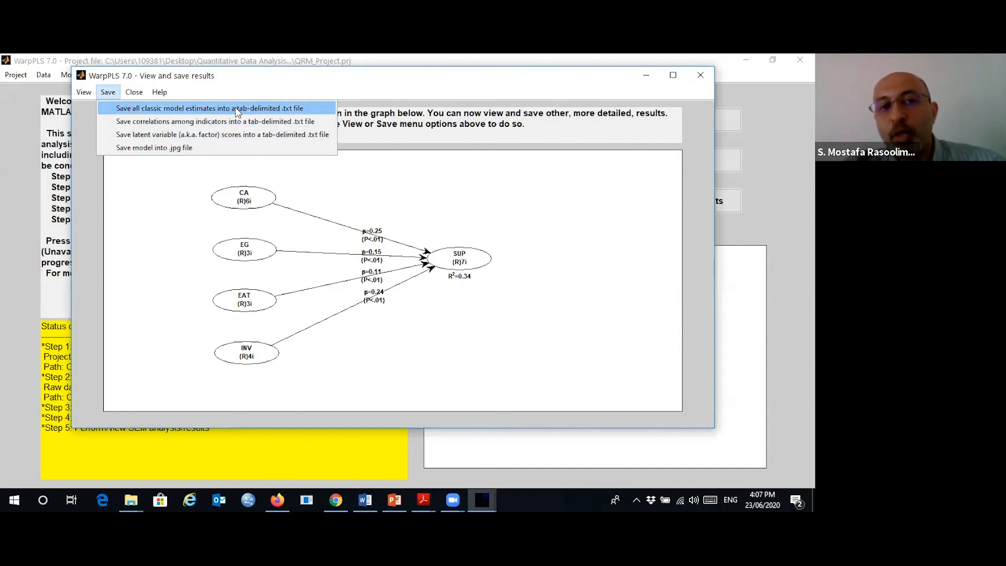
click(266, 107)
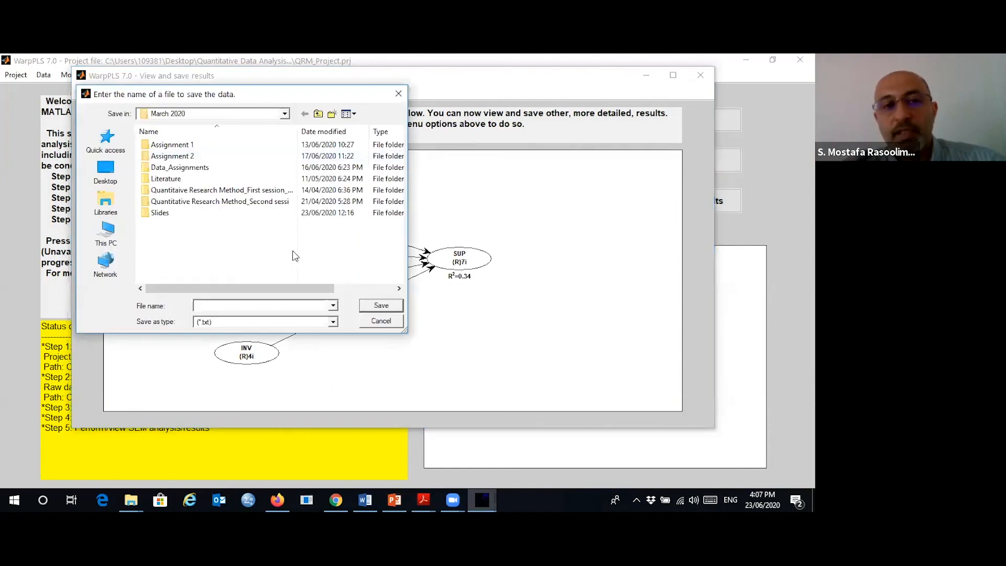
click(234, 307)
text(Results)
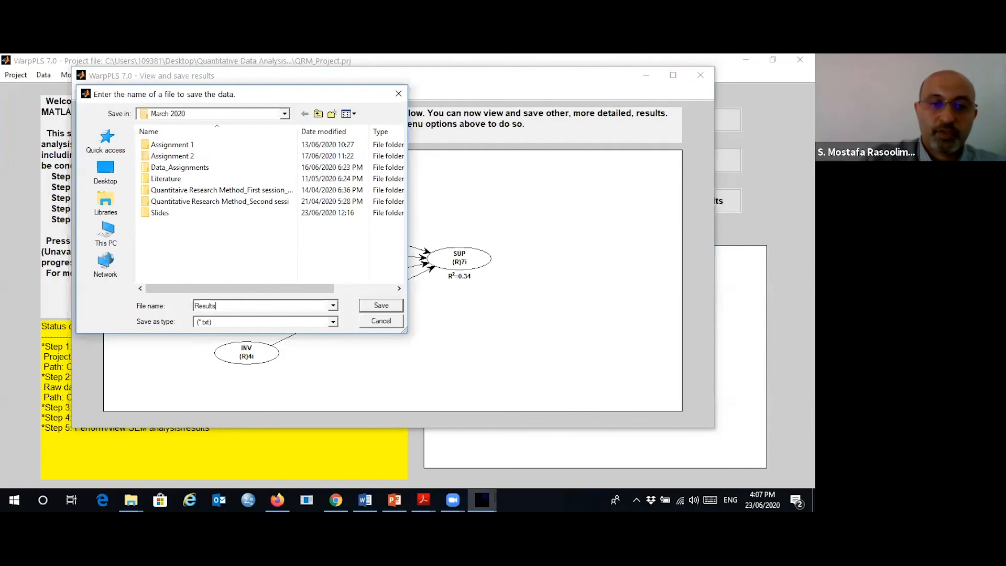
text(_QRA p)
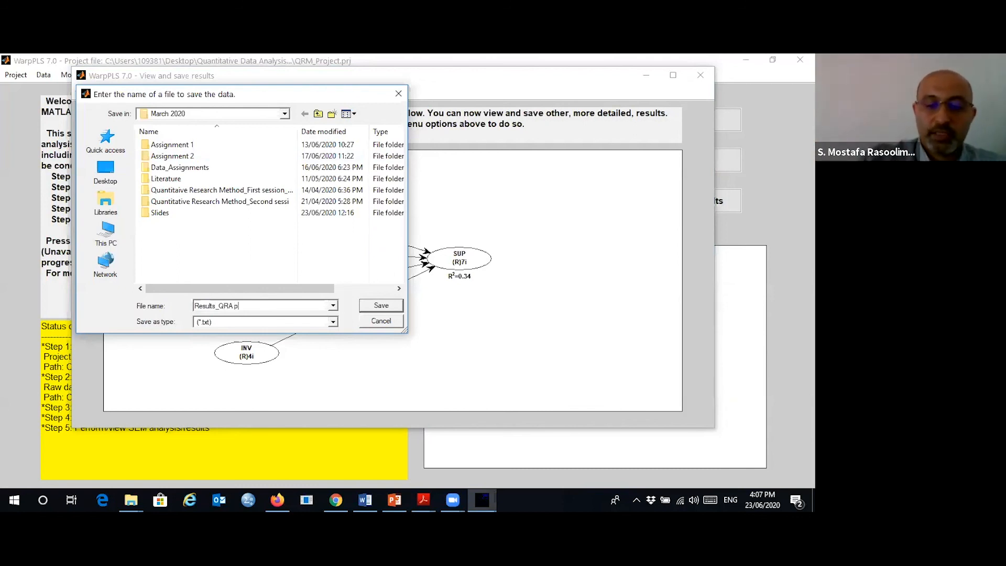
text(roject)
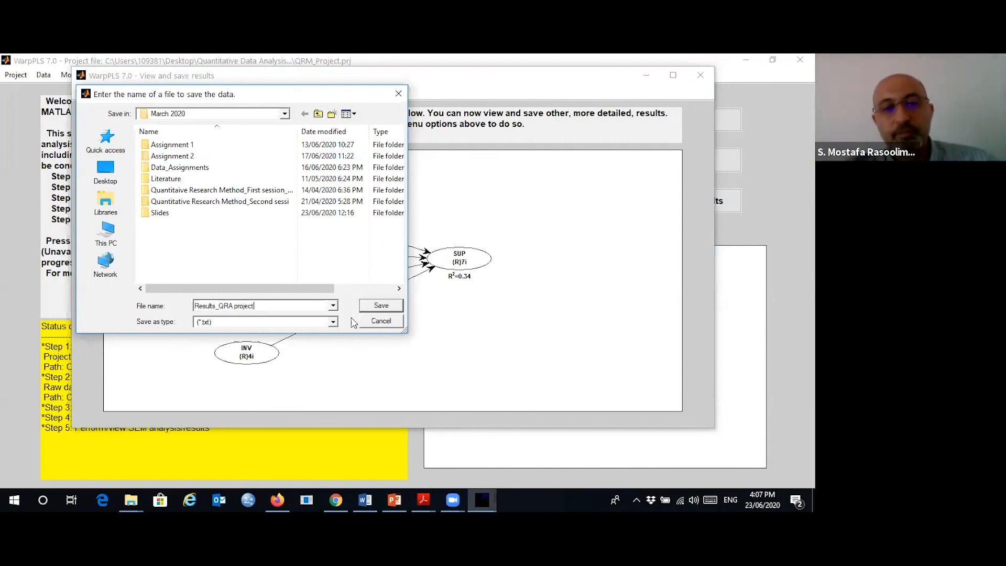
click(381, 307)
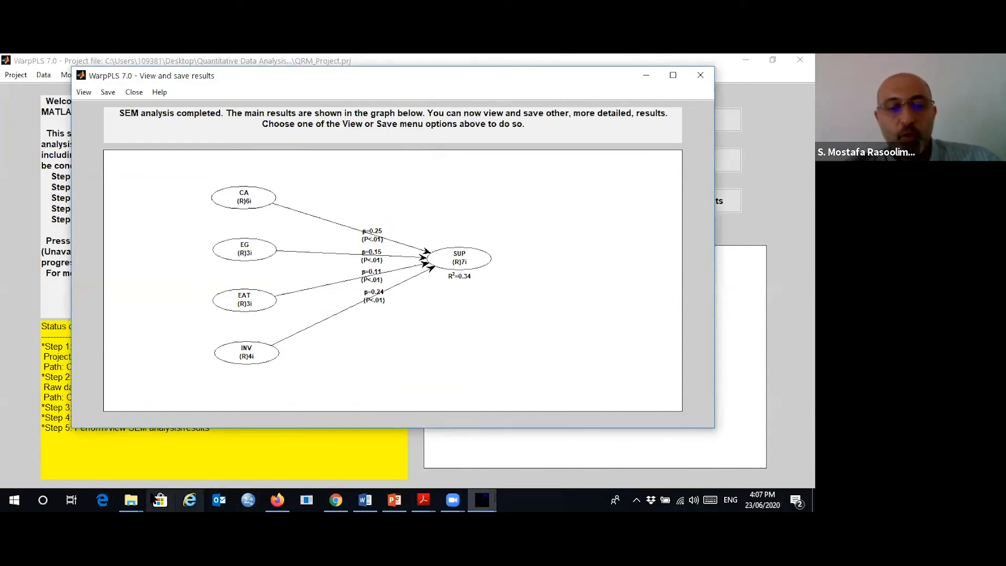
Step: Switch to the March 2020 folder in File Explorer and locate the Results_QRA project text file
mouse_move(130, 499)
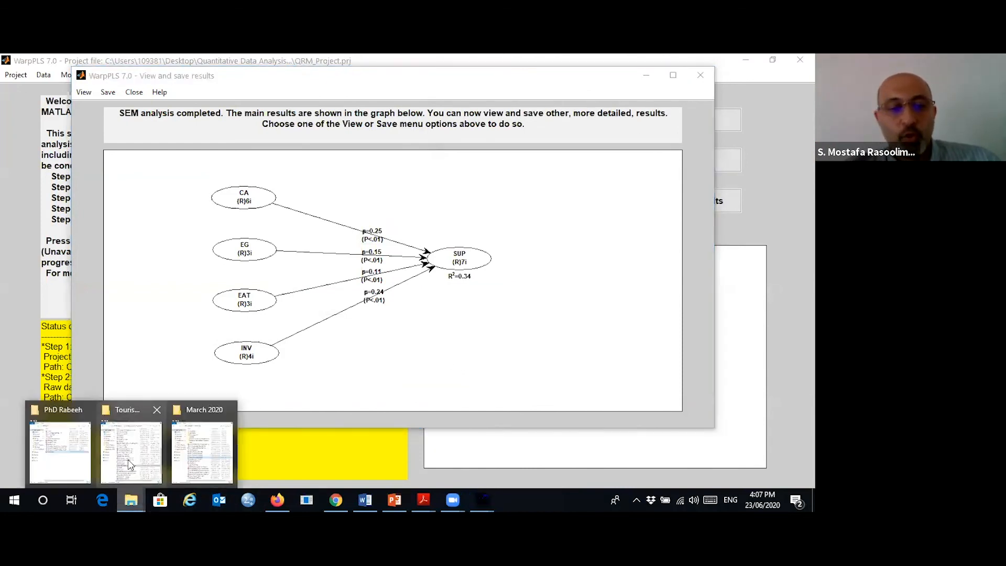
click(225, 455)
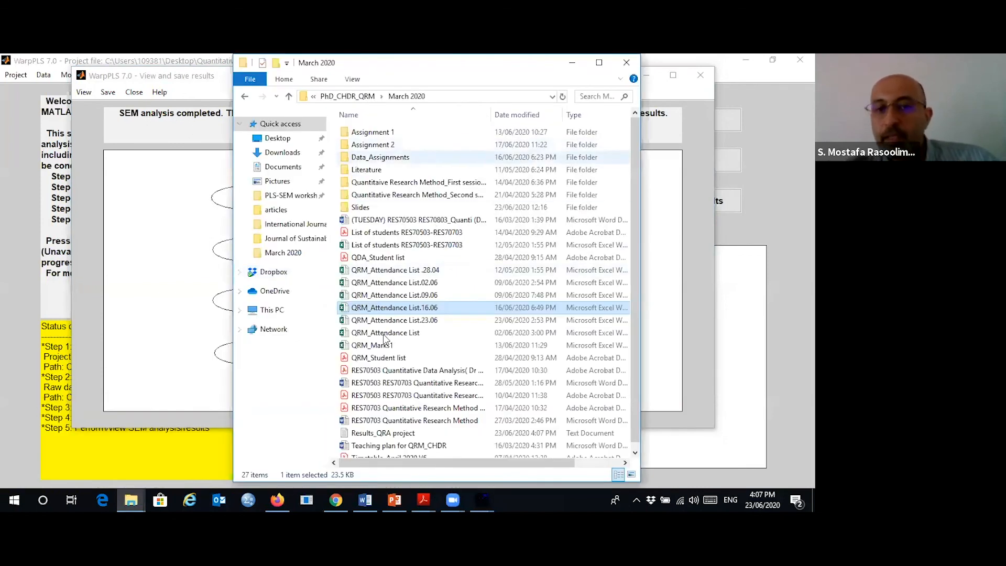
scroll(420, 378, down, 1)
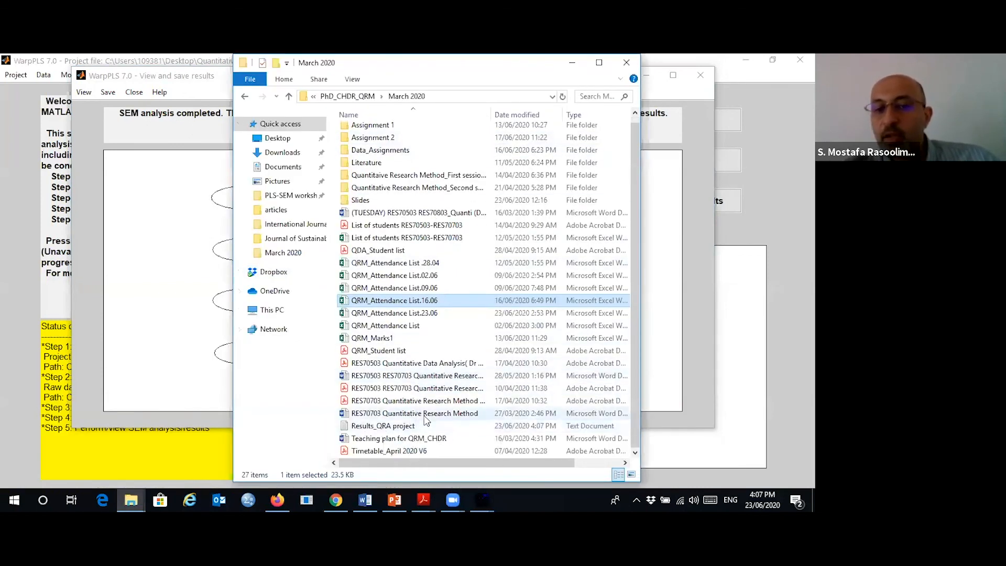
click(668, 413)
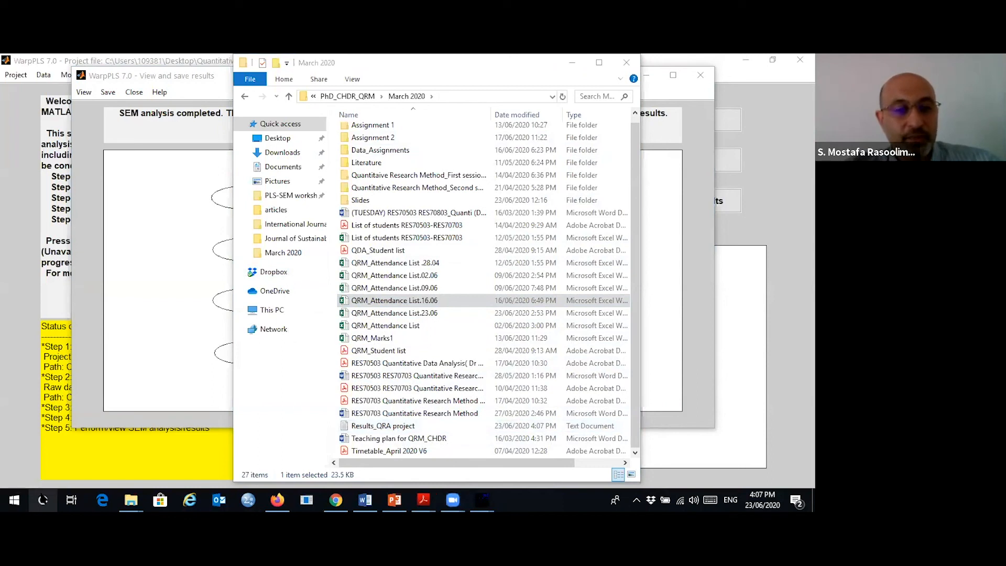
Step: Launch Excel from the Windows search and create a blank workbook
click(43, 499)
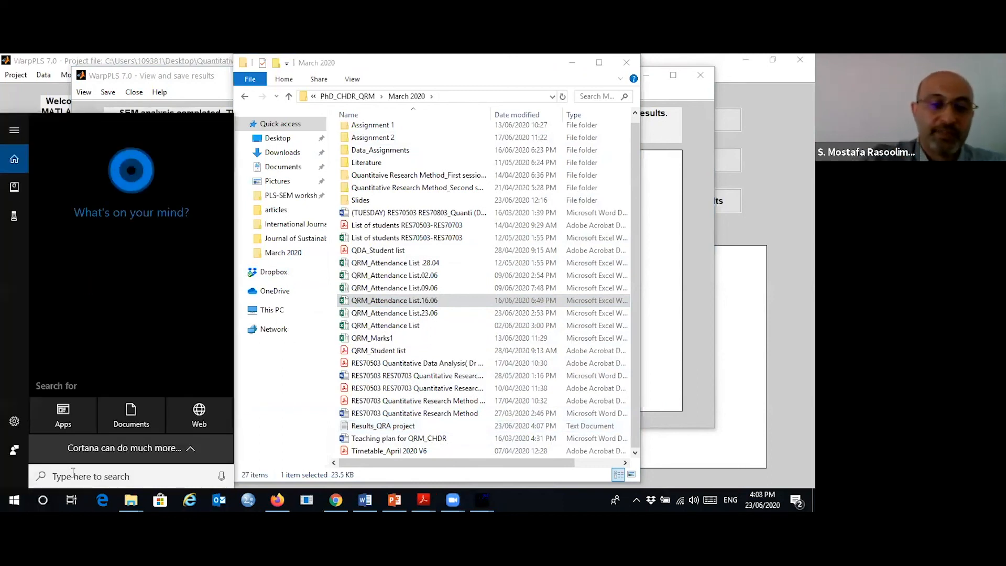
text(ex)
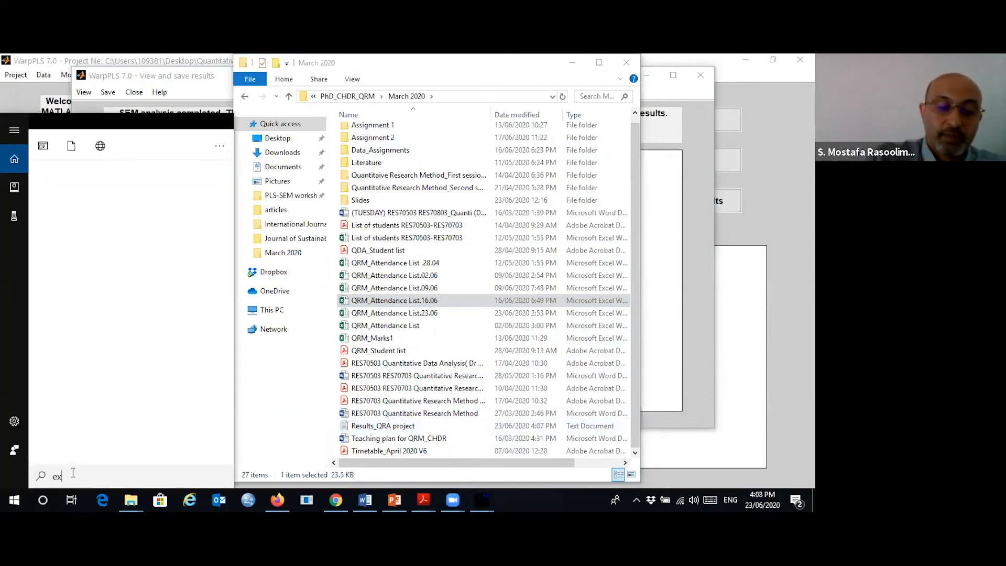
click(109, 182)
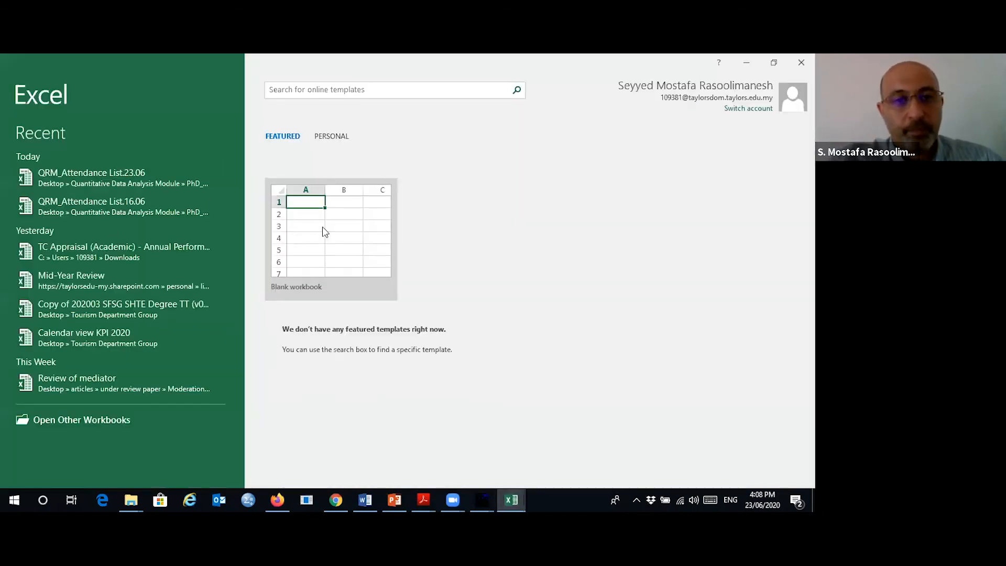
click(321, 226)
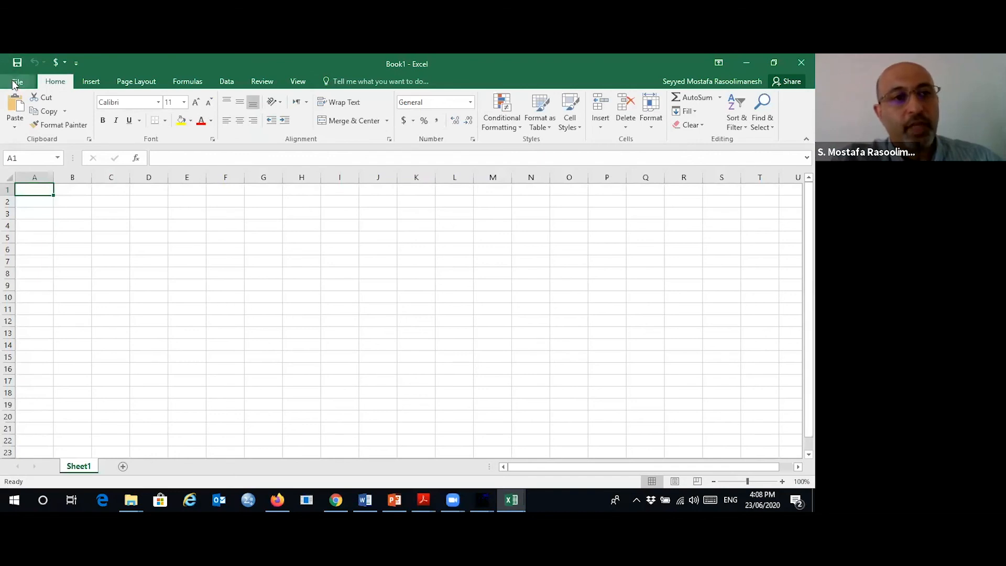
Step: Browse for a file to open and go to the March 2020 folder
click(17, 82)
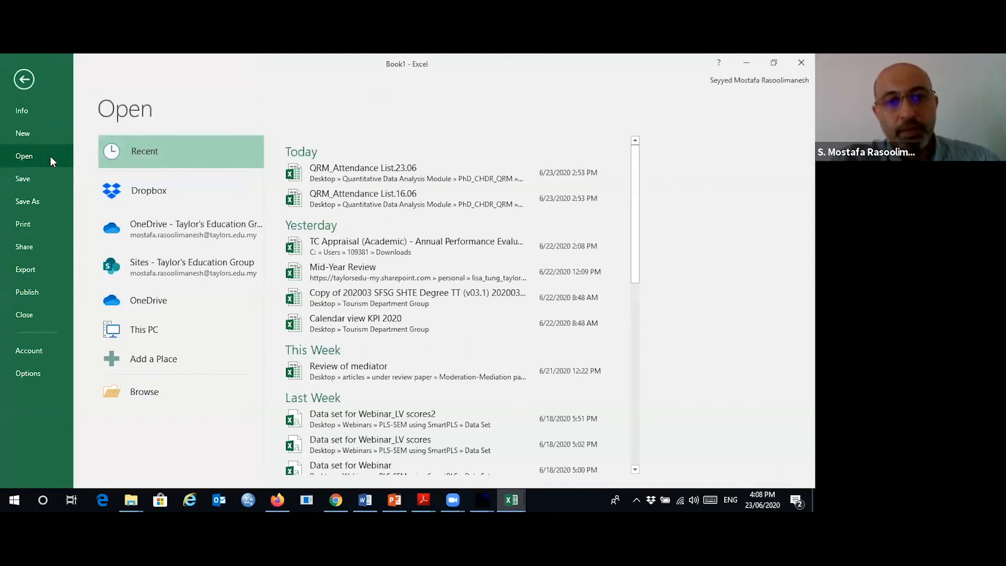
click(147, 391)
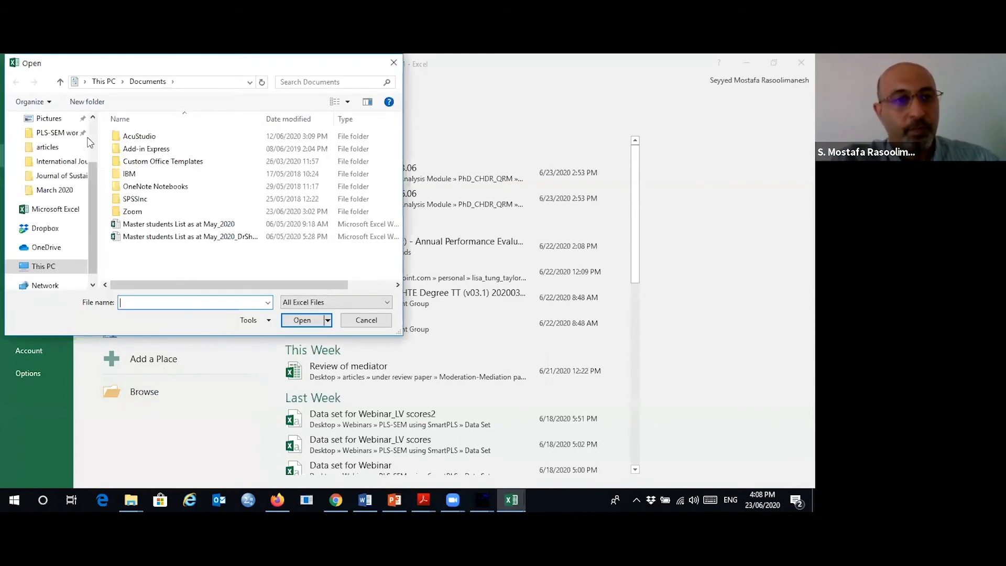
scroll(93, 147, up, 2)
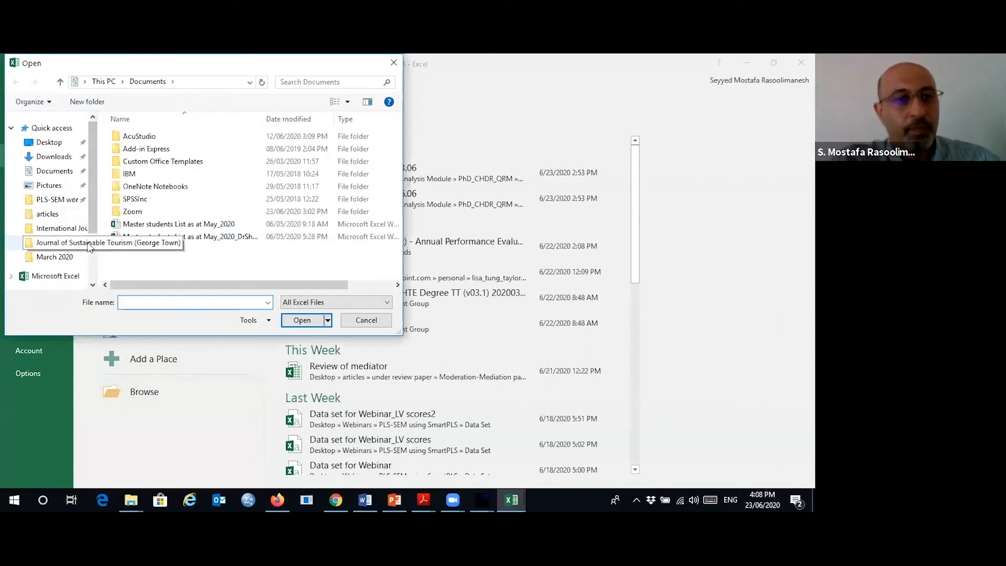
scroll(90, 261, down, 2)
click(55, 175)
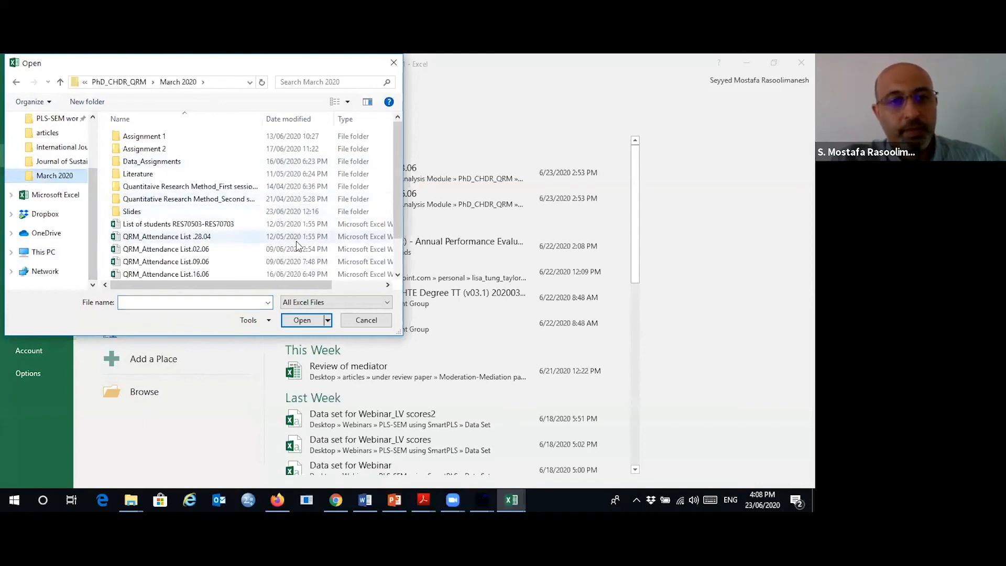
scroll(394, 257, down, 1)
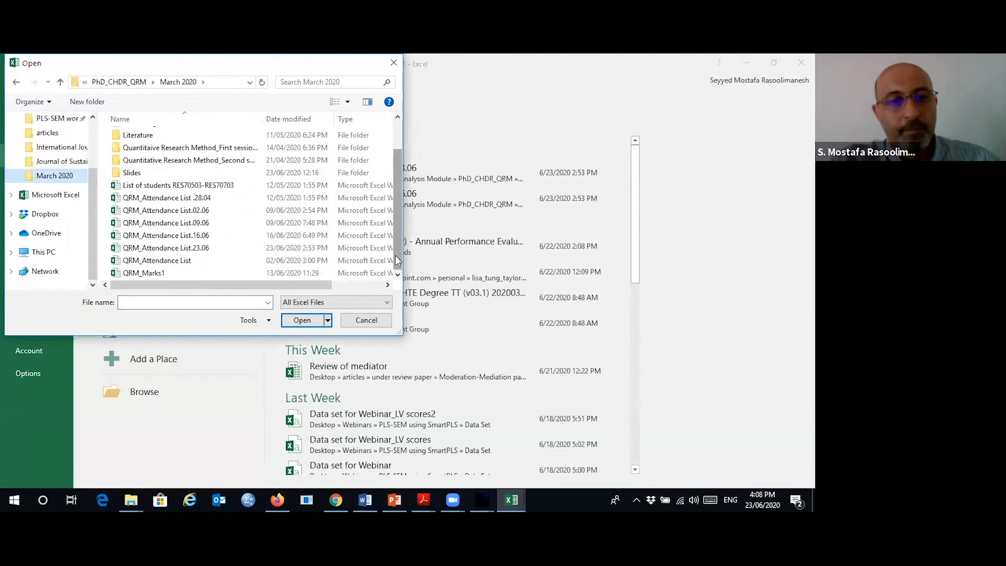
Step: List all file types and open the Results_QRA project text file for import
click(387, 302)
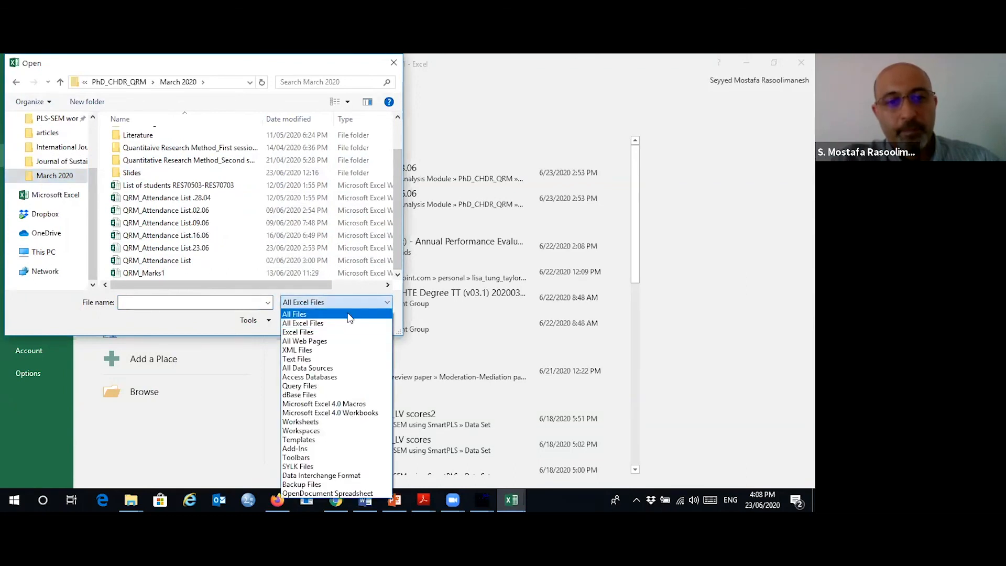
click(314, 310)
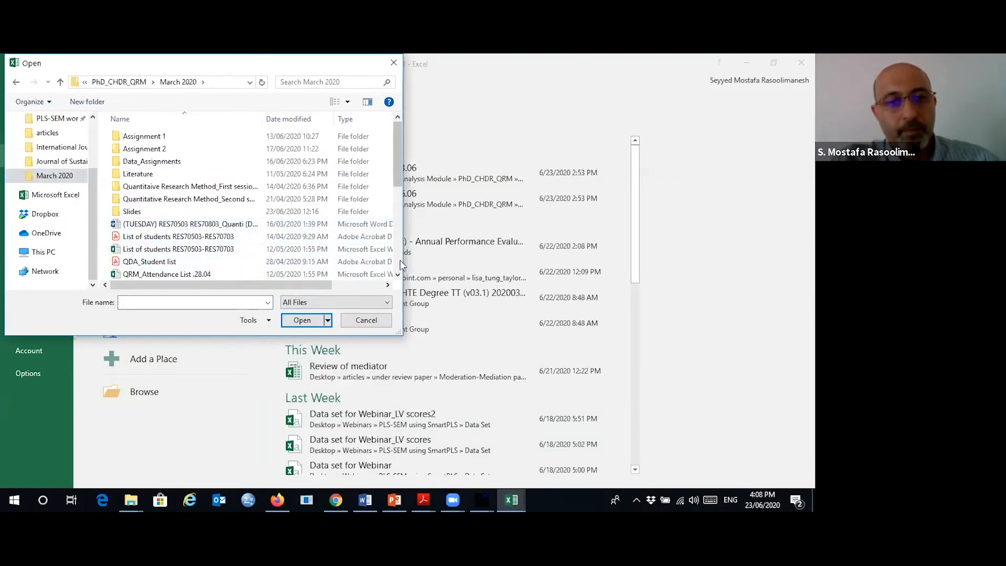
scroll(400, 259, down, 4)
scroll(401, 260, down, 1)
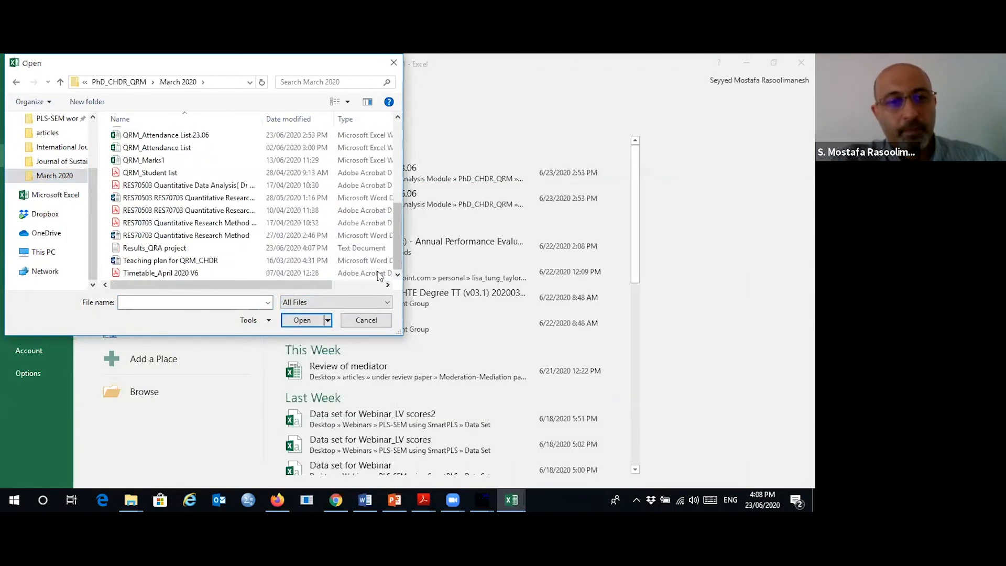
click(163, 251)
click(302, 320)
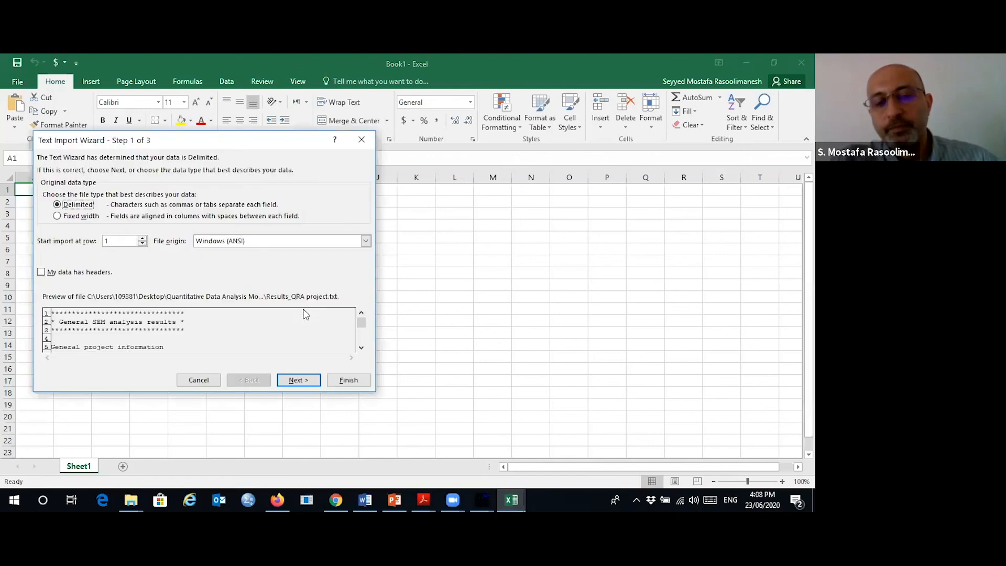
Step: Import the results text file as tab-delimited data, keeping the default import settings, and check the imported sheet
click(307, 381)
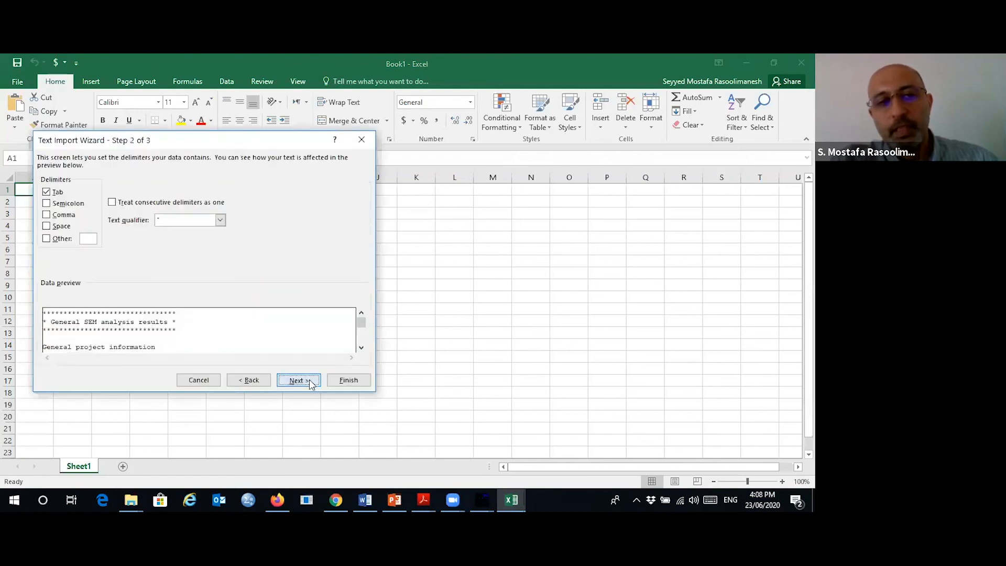
click(309, 379)
click(339, 382)
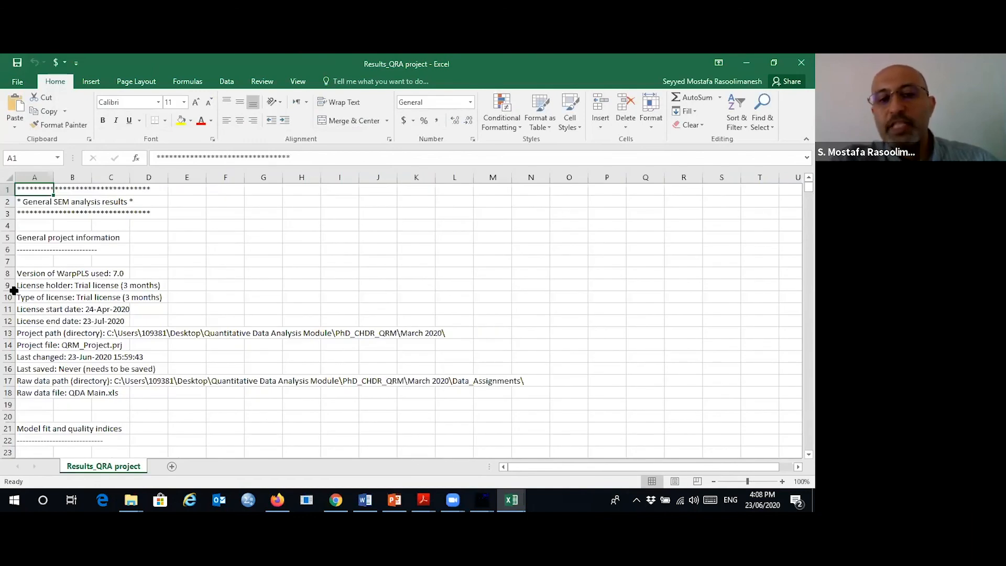
scroll(554, 340, down, 10)
scroll(553, 339, up, 4)
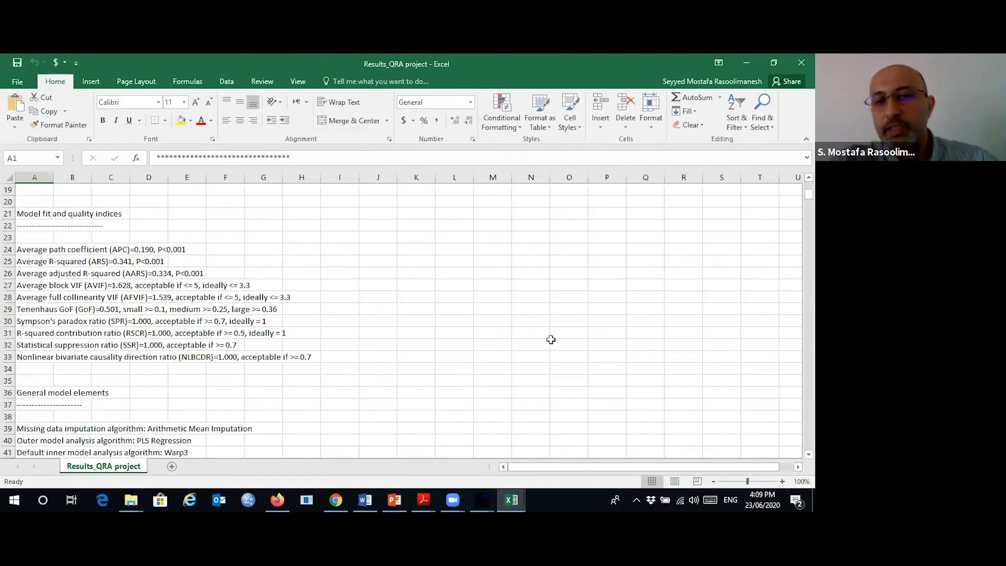
scroll(547, 338, up, 6)
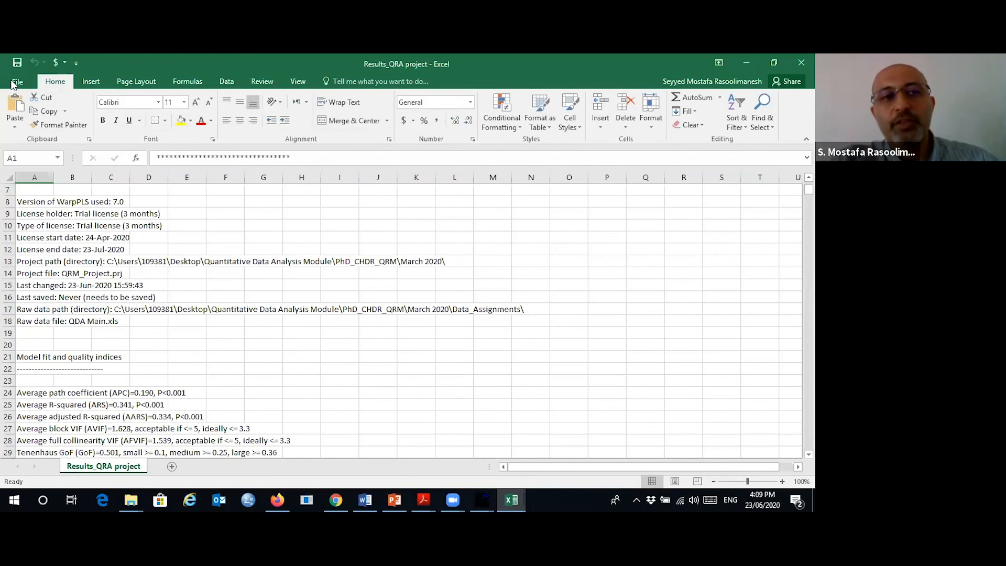
Step: Save the imported results in the March 2020 folder as an Excel 97-2003 Workbook named Results_QRA project
click(17, 81)
click(26, 202)
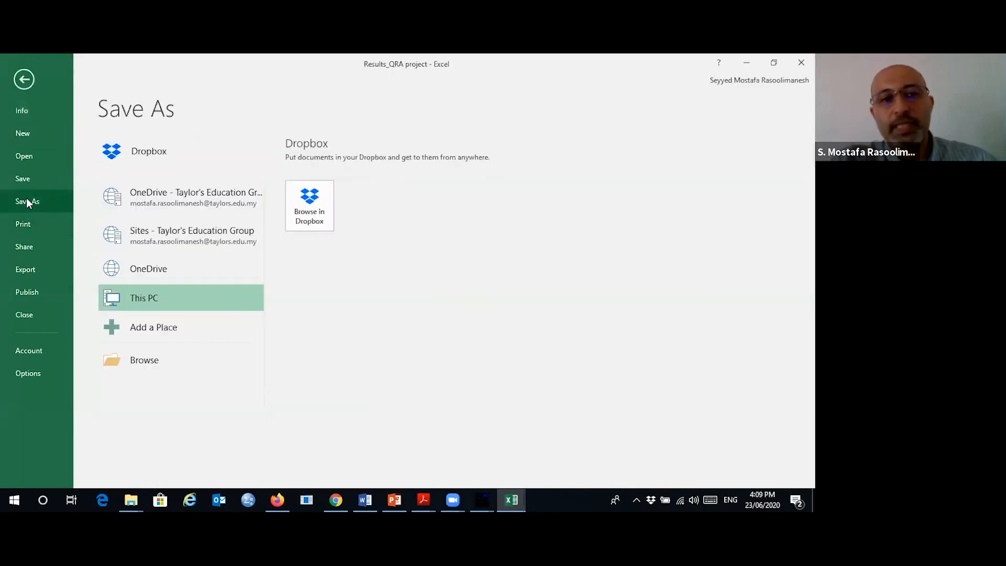
click(358, 168)
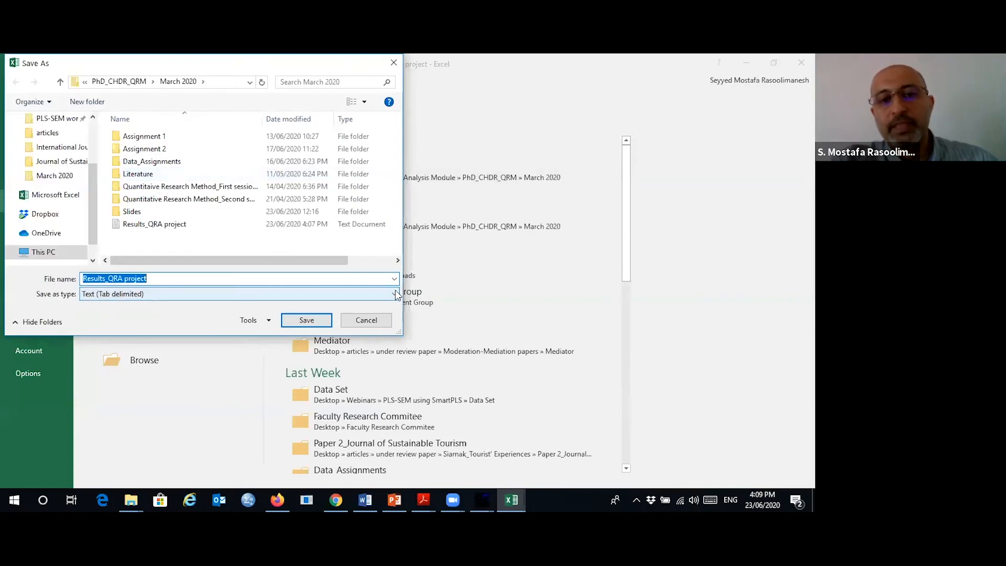
click(395, 296)
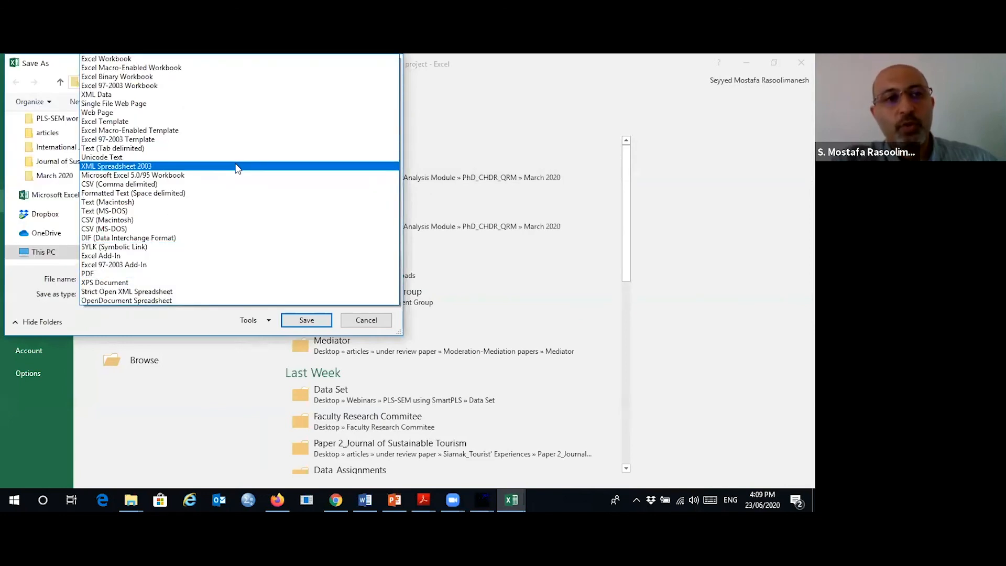
click(213, 87)
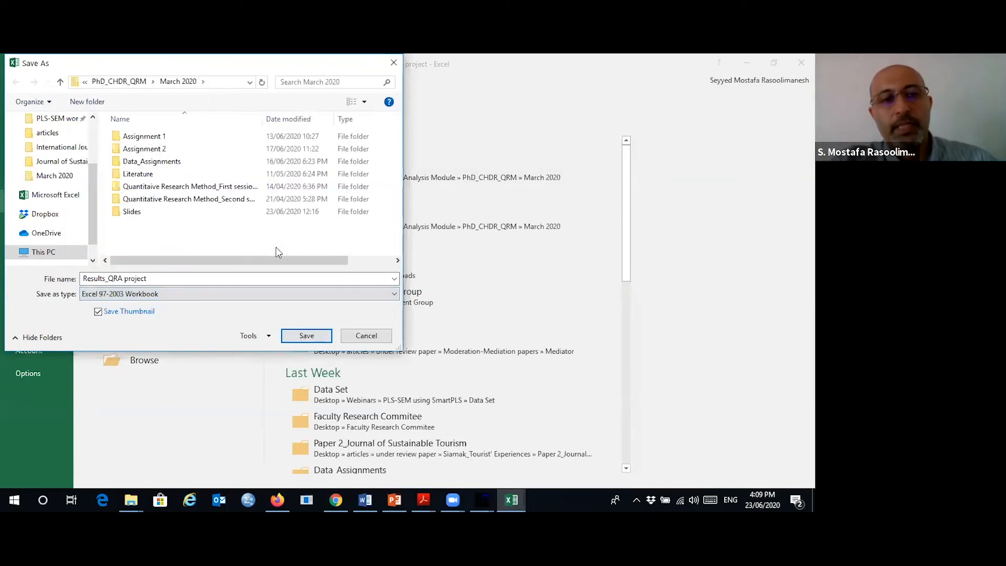
click(314, 336)
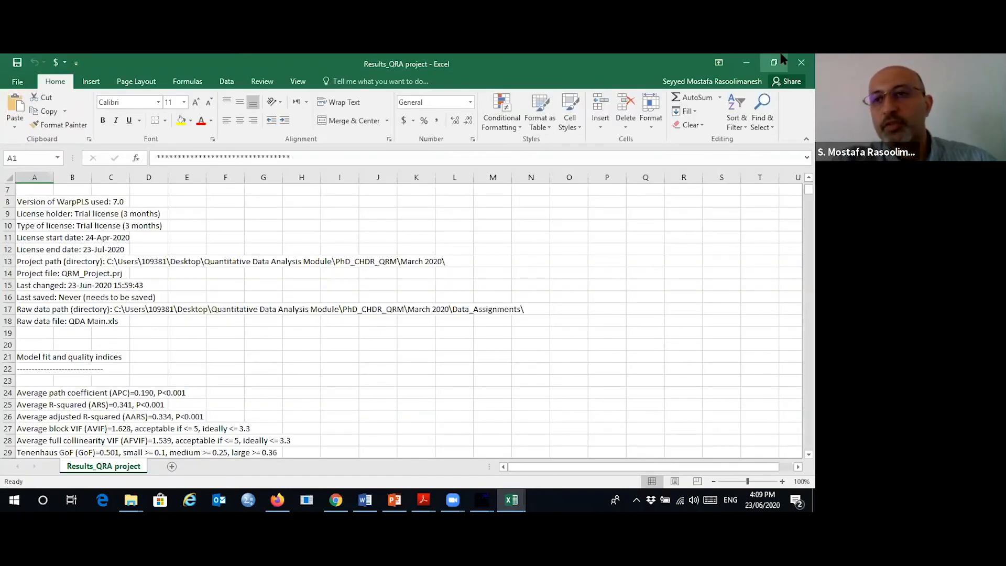
Step: Close all Excel windows and reopen the saved Results_QRA project workbook from the March 2020 folder
click(801, 62)
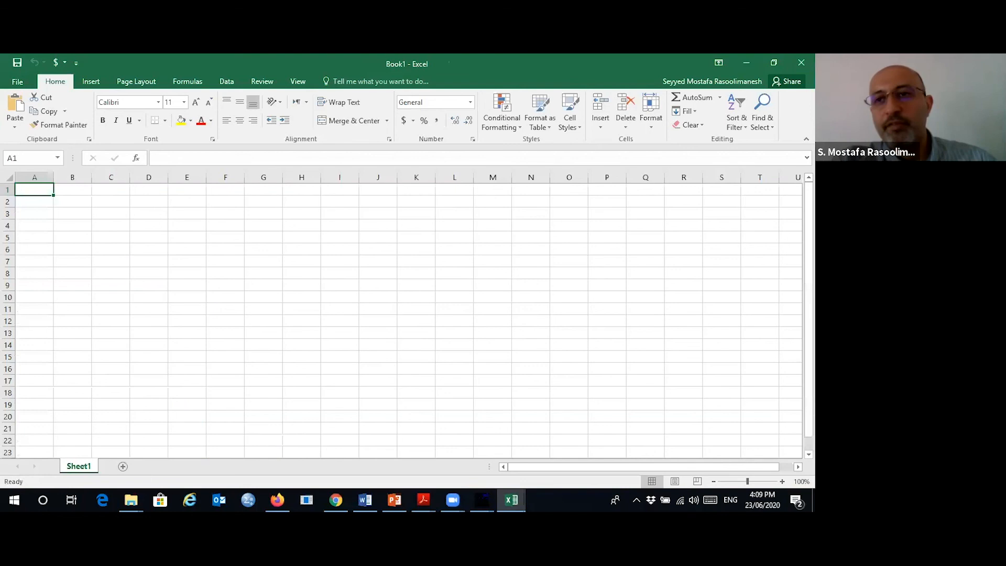
click(801, 62)
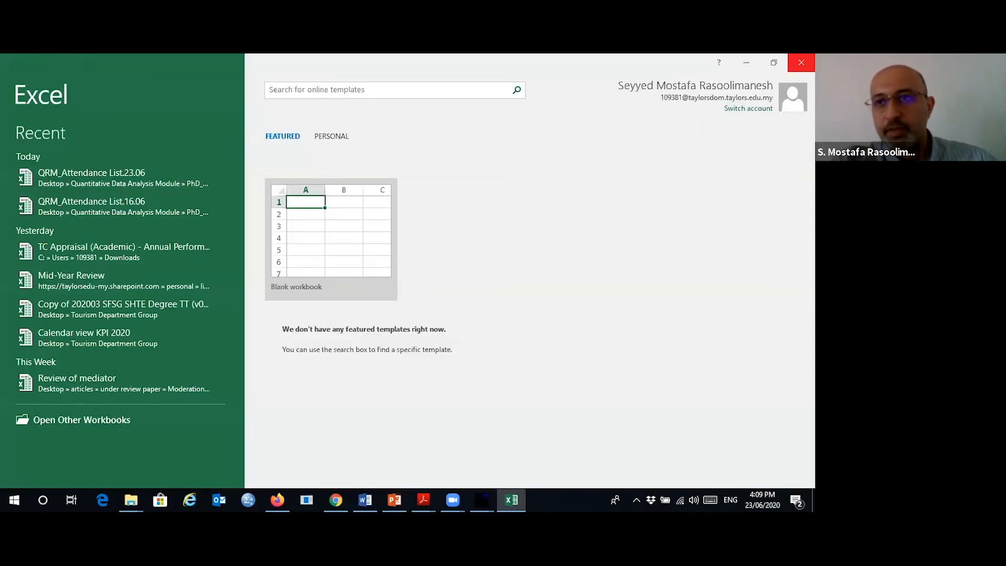
click(802, 62)
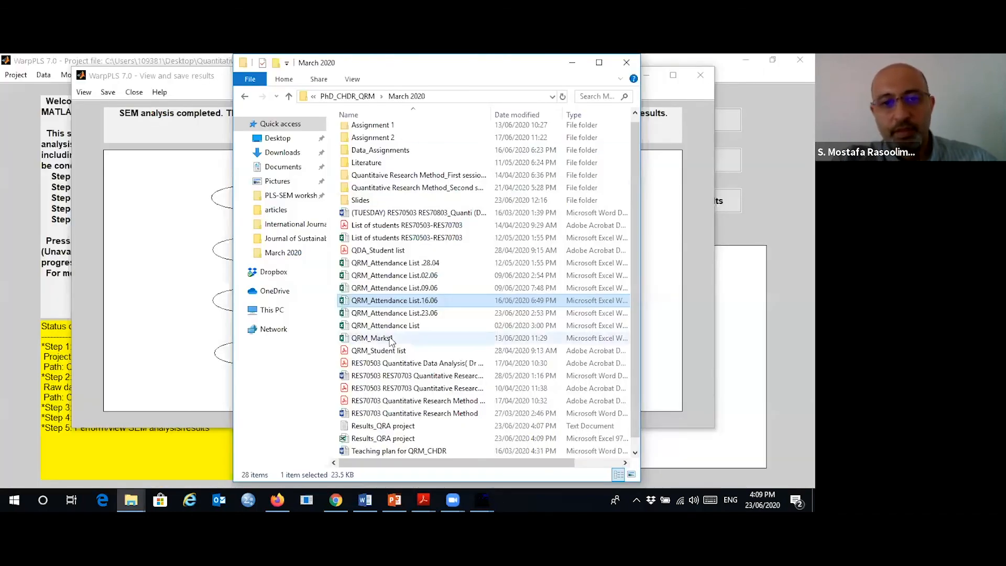
scroll(438, 316, down, 1)
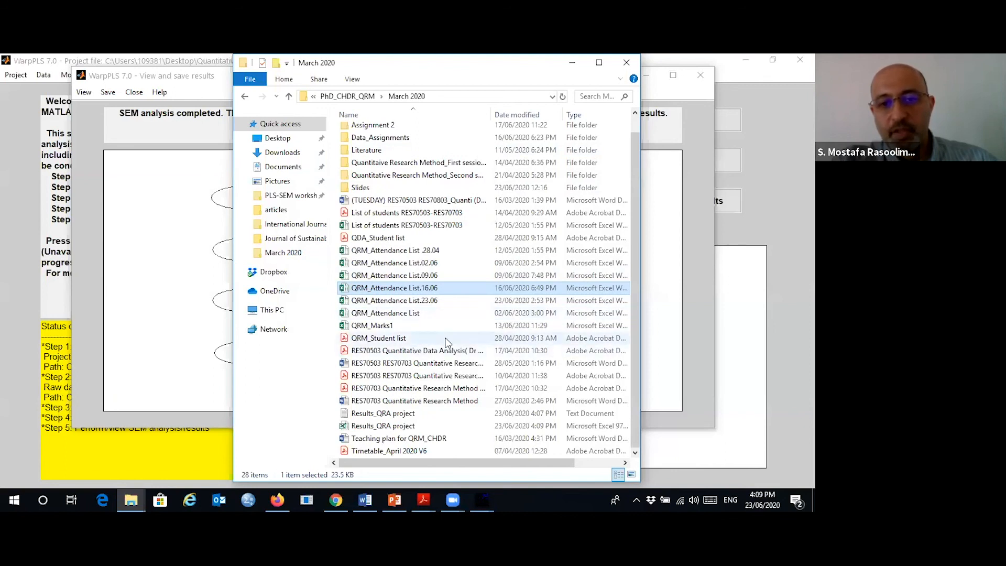
double_click(406, 426)
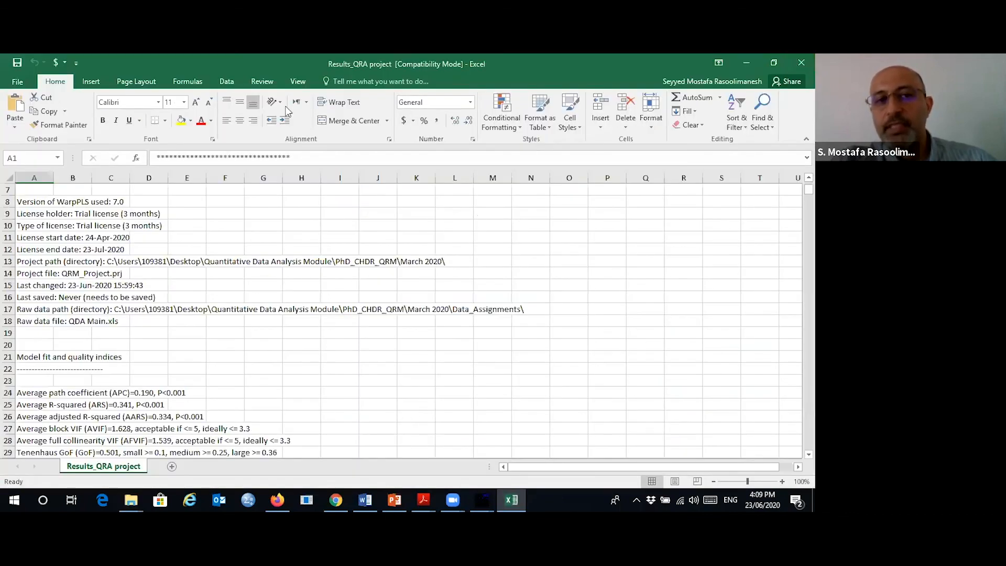
Step: Review the model fit and quality indices, the path coefficients, and the combined loadings and cross-loadings in the workbook
scroll(364, 250, down, 4)
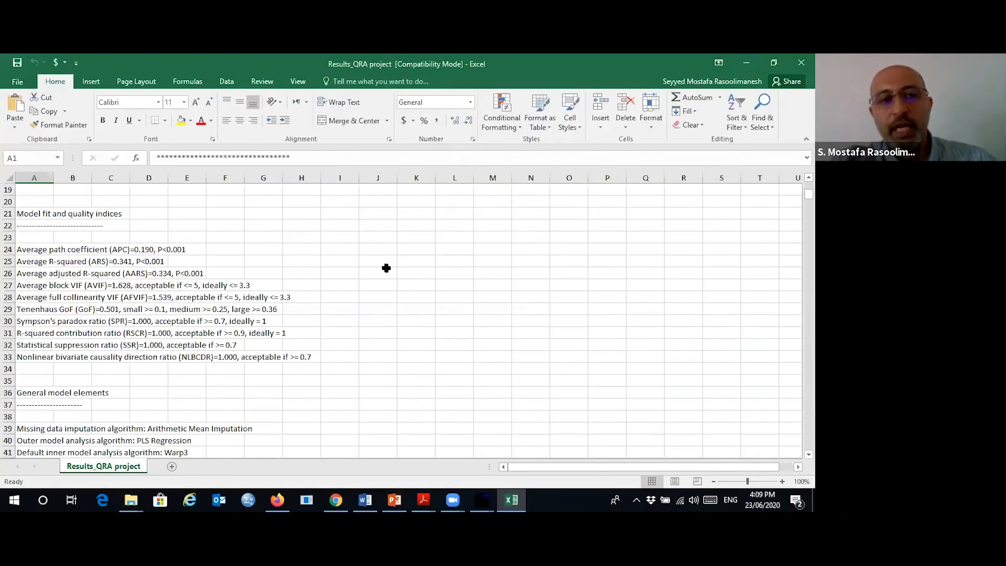
scroll(386, 268, down, 13)
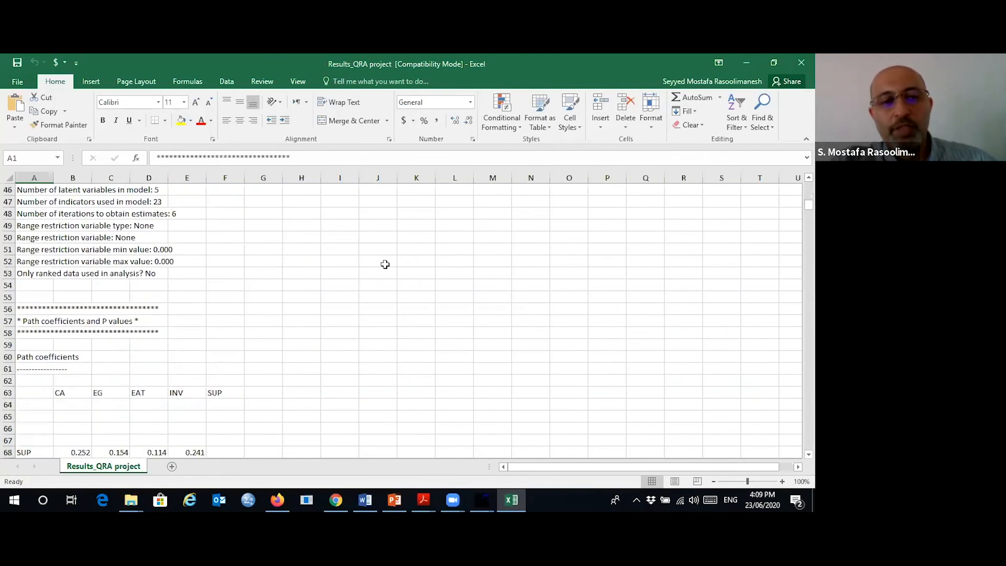
scroll(385, 263, up, 2)
scroll(179, 293, down, 10)
scroll(273, 282, down, 3)
scroll(102, 320, down, 5)
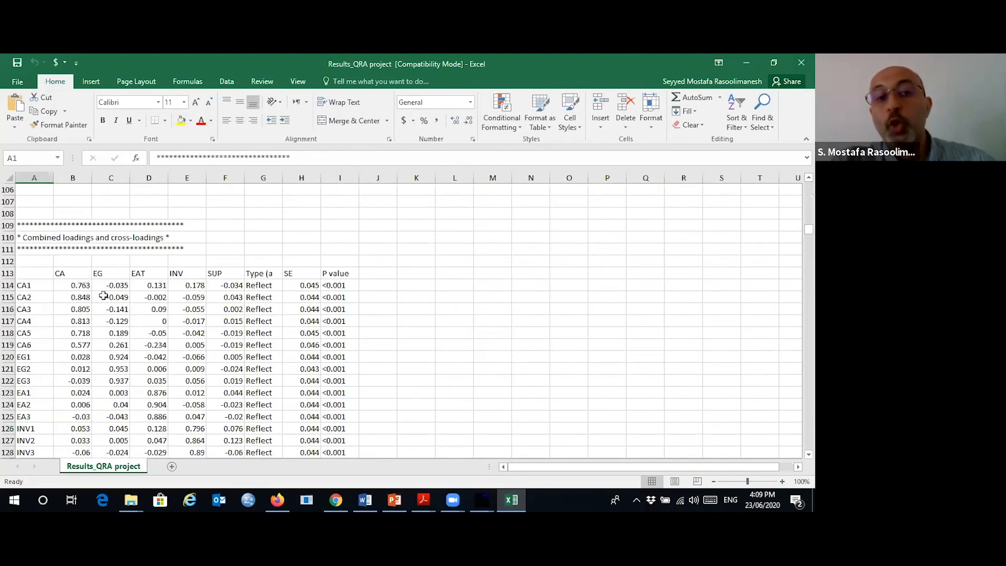
scroll(292, 287, down, 2)
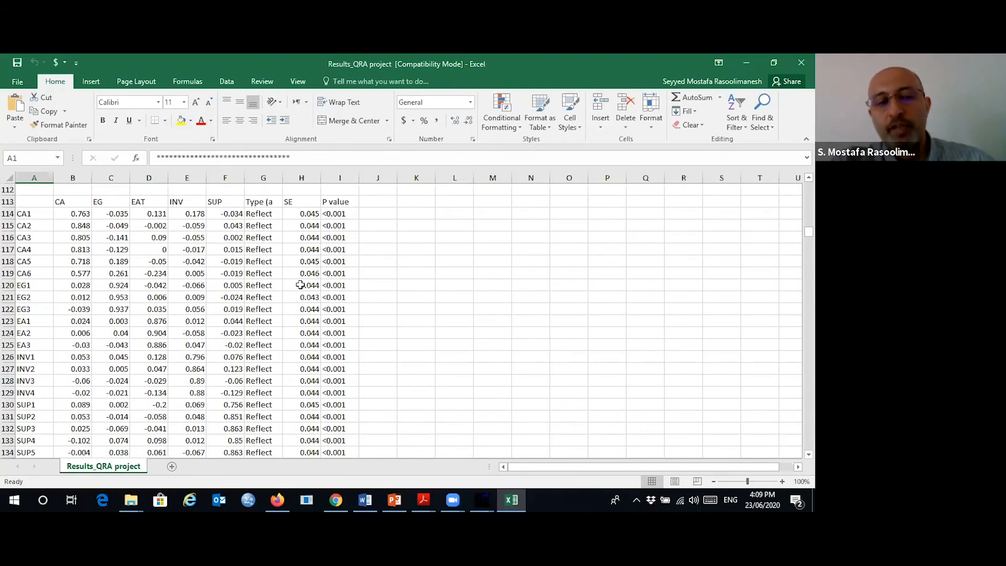
Step: Examine the remaining loadings and cross-loadings tables and the indicator weights with their VIF and effect size columns
scroll(299, 284, down, 9)
scroll(301, 282, down, 20)
scroll(301, 279, down, 9)
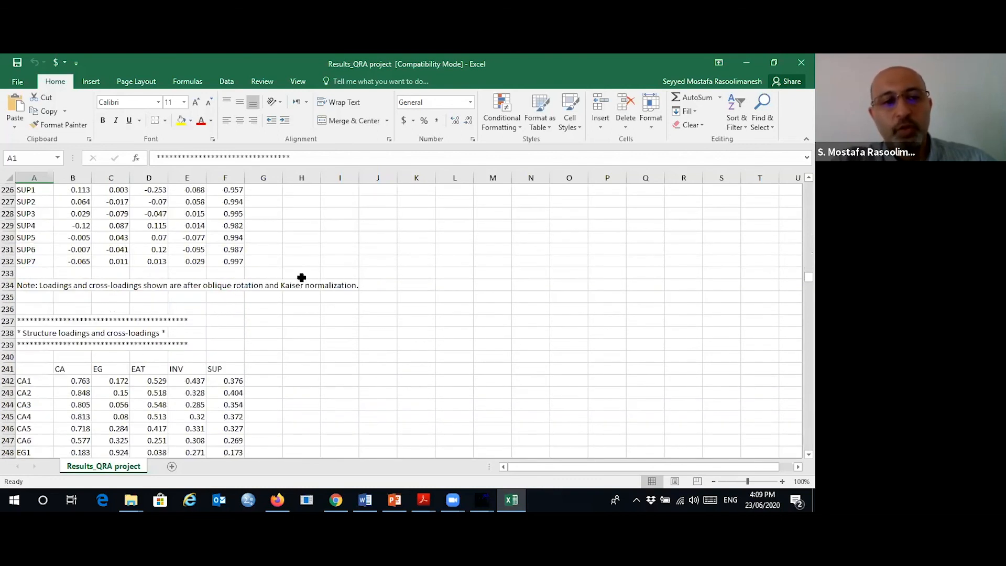
scroll(301, 277, down, 15)
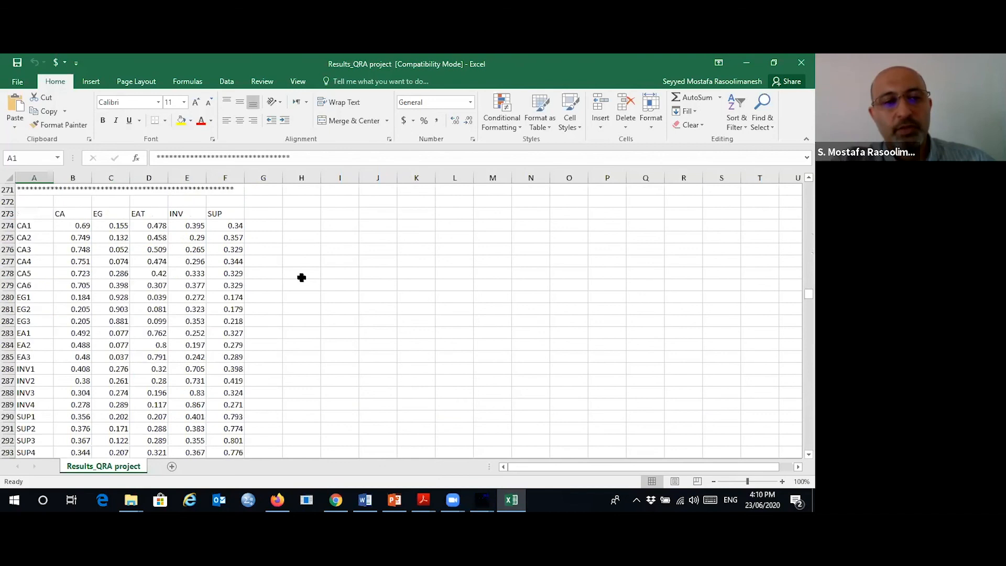
scroll(301, 277, down, 8)
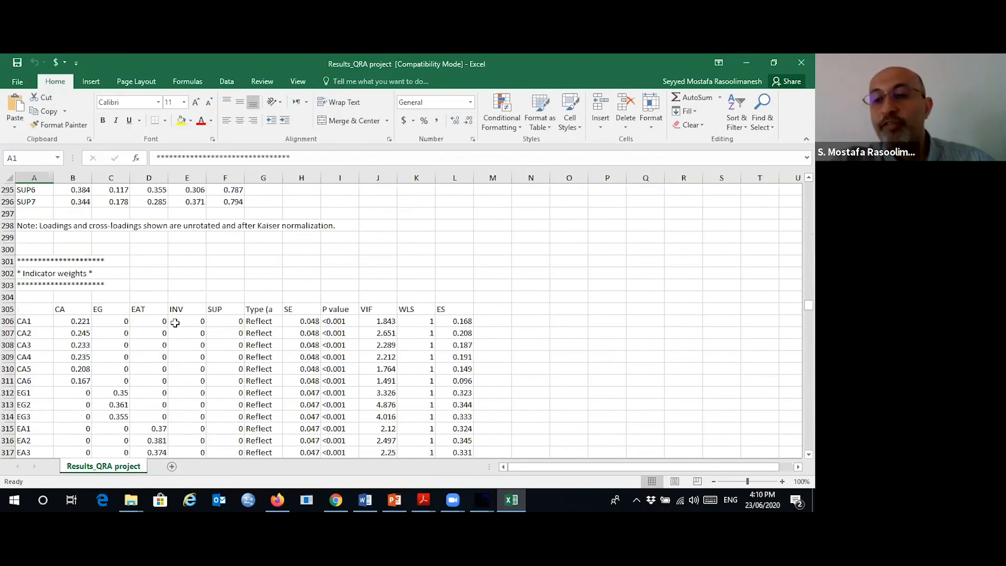
scroll(215, 336, down, 1)
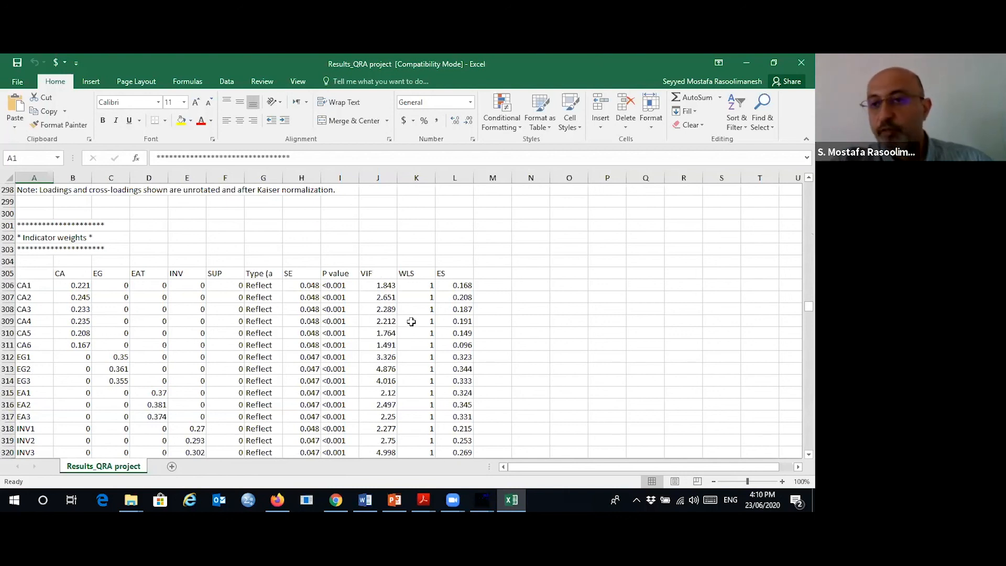
scroll(406, 320, down, 11)
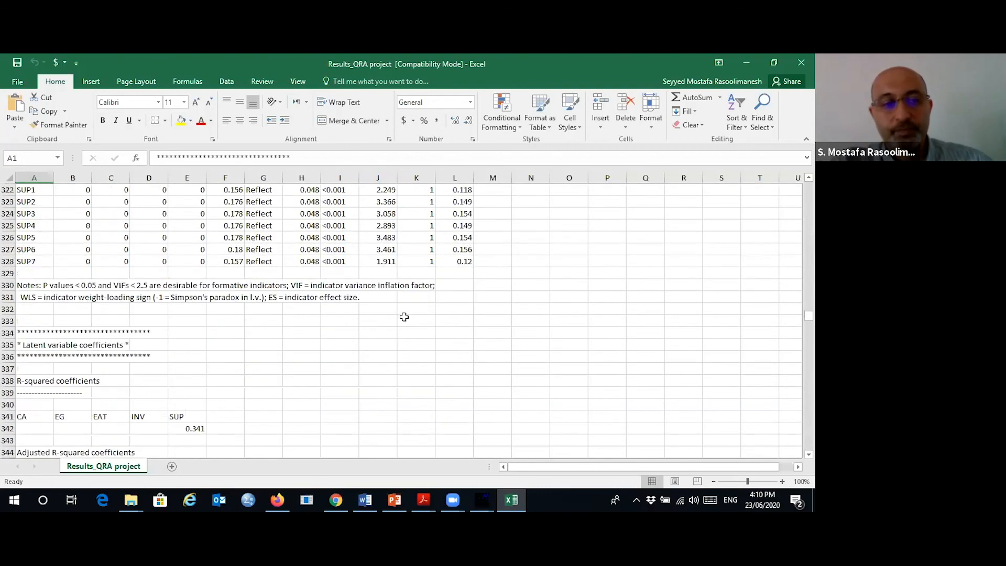
Step: Examine the latent variable coefficients, from R-squared, reliability and AVE through full collinearity VIFs to the unimodality and normality tests
scroll(76, 294, down, 4)
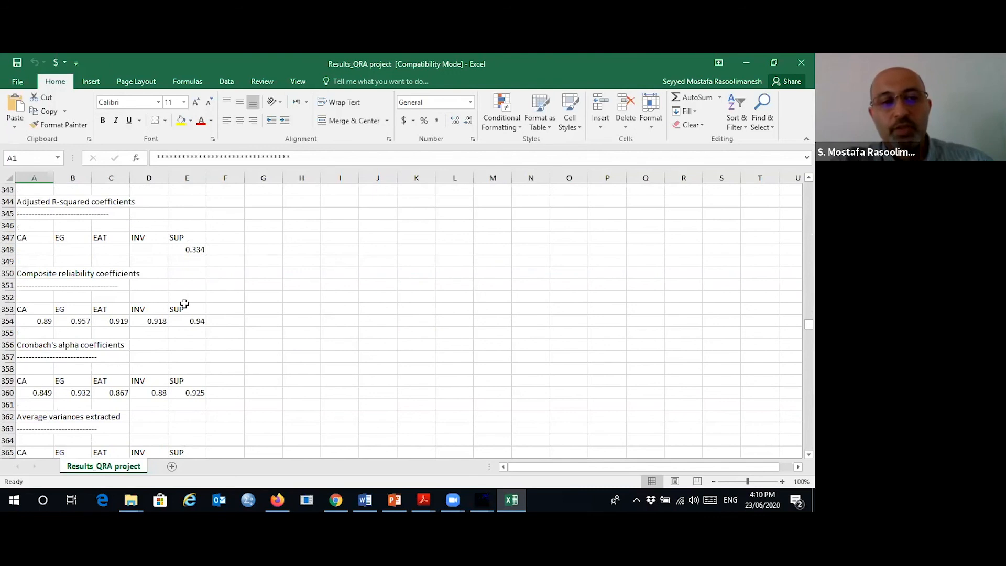
scroll(158, 283, down, 2)
scroll(162, 296, down, 2)
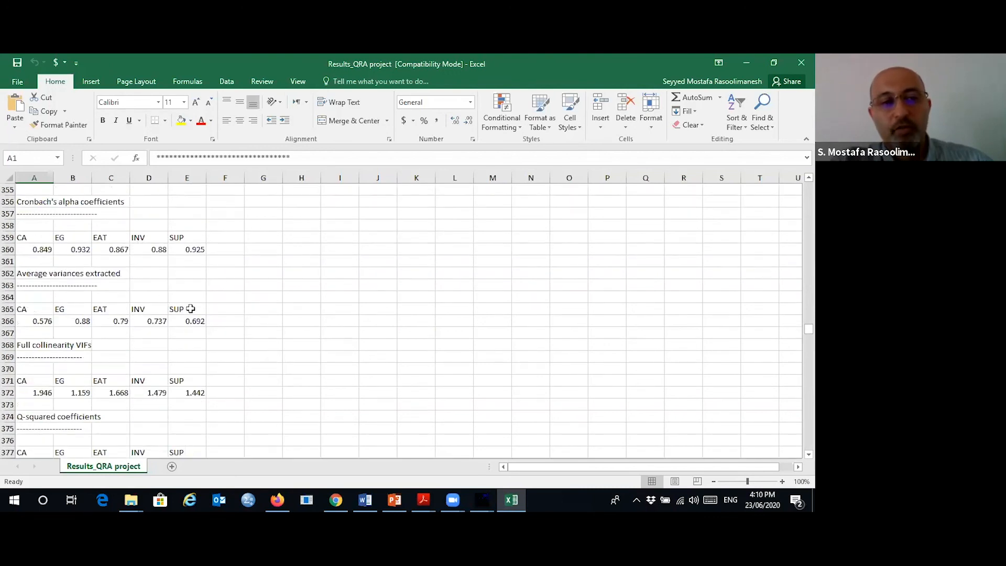
scroll(194, 310, down, 4)
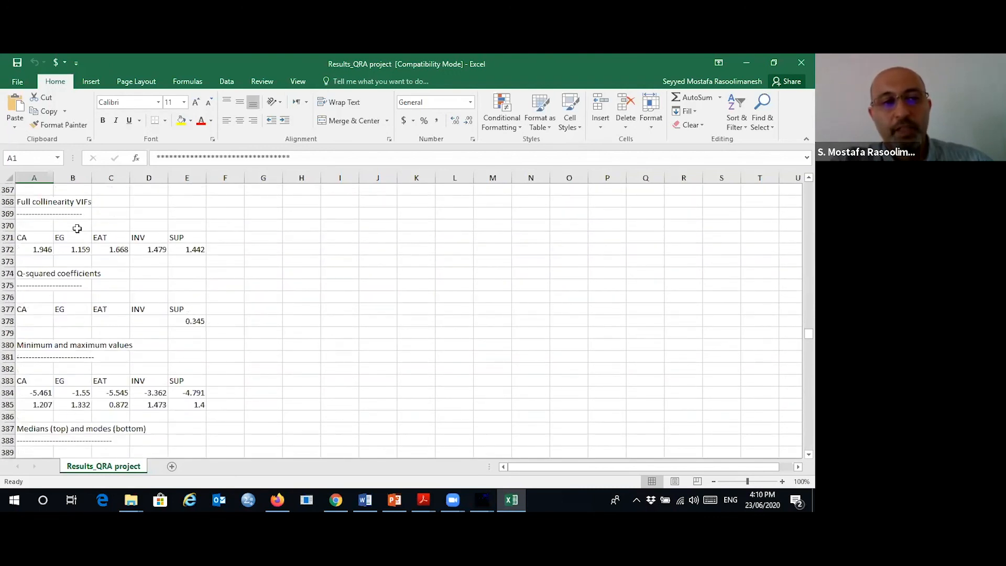
scroll(83, 273, down, 2)
scroll(194, 284, down, 2)
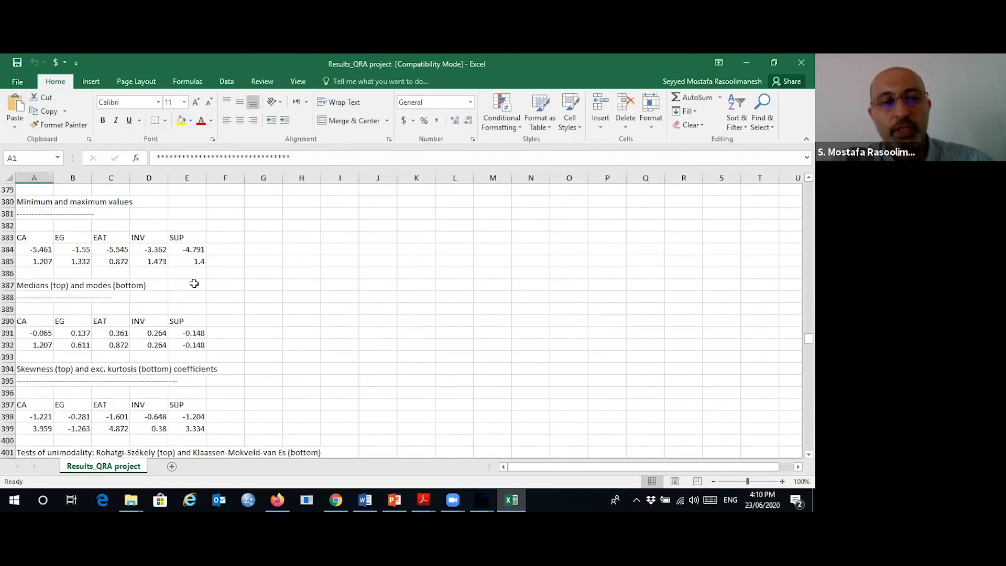
scroll(194, 283, down, 3)
scroll(194, 283, down, 3)
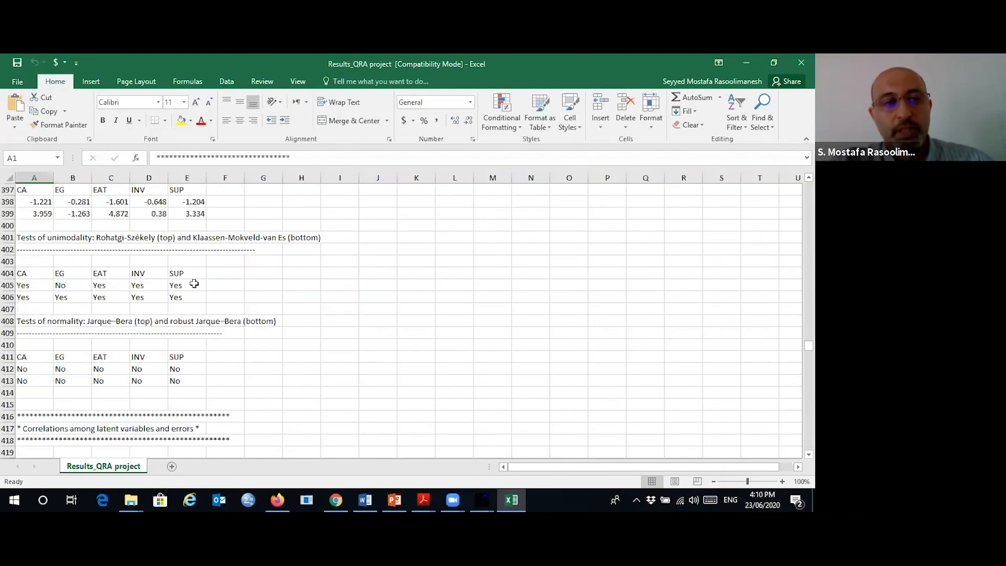
scroll(194, 283, down, 1)
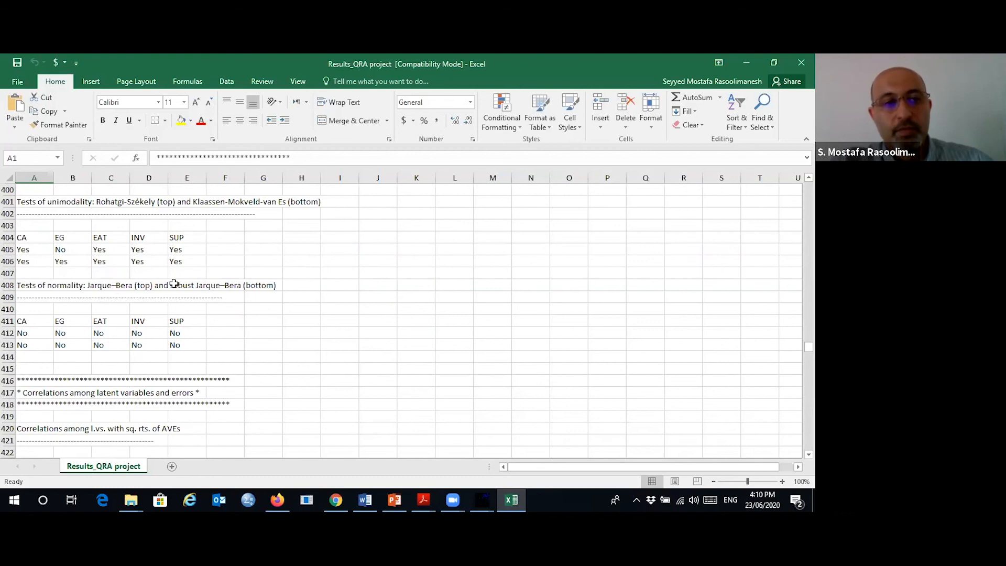
Step: Check the latent variable correlations with square roots of AVEs and the total effects, then minimize the workbook
scroll(220, 290, down, 13)
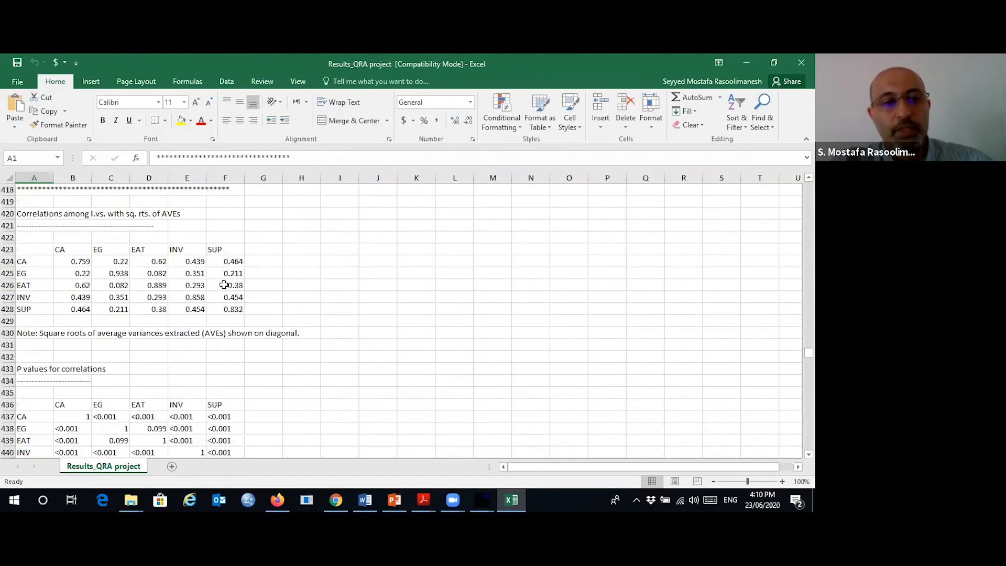
scroll(225, 282, down, 12)
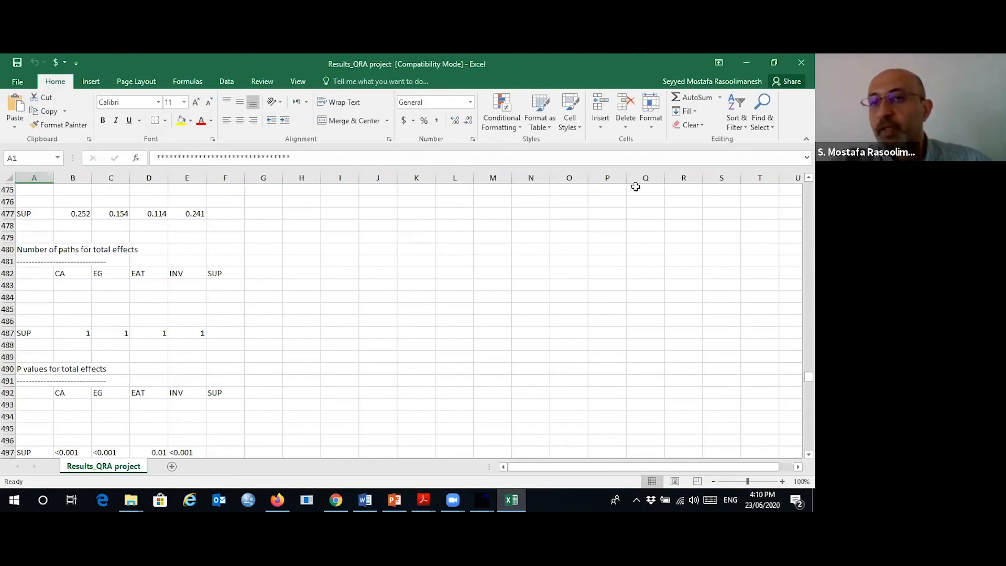
click(742, 67)
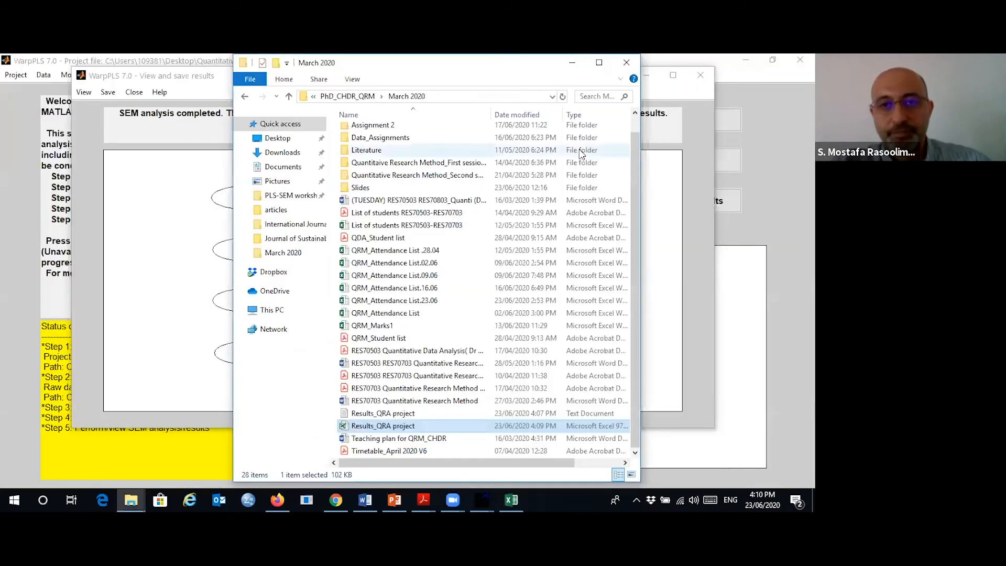